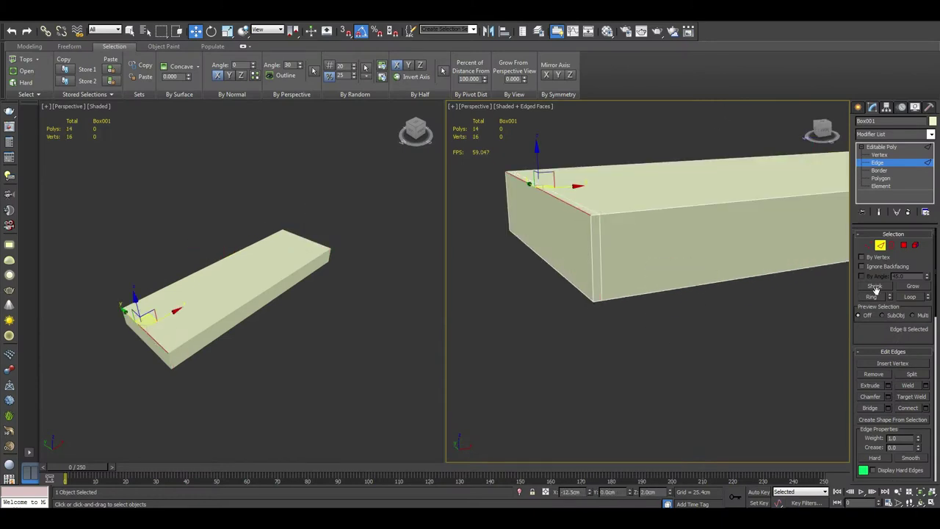
Connect the selected end edges into holding loops near the slab's ends and commit them
click(926, 407)
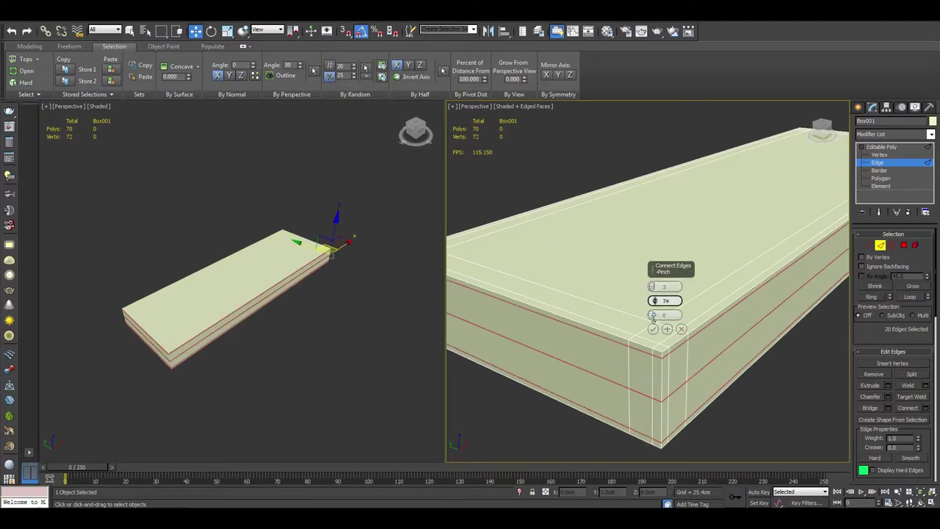
click(652, 328)
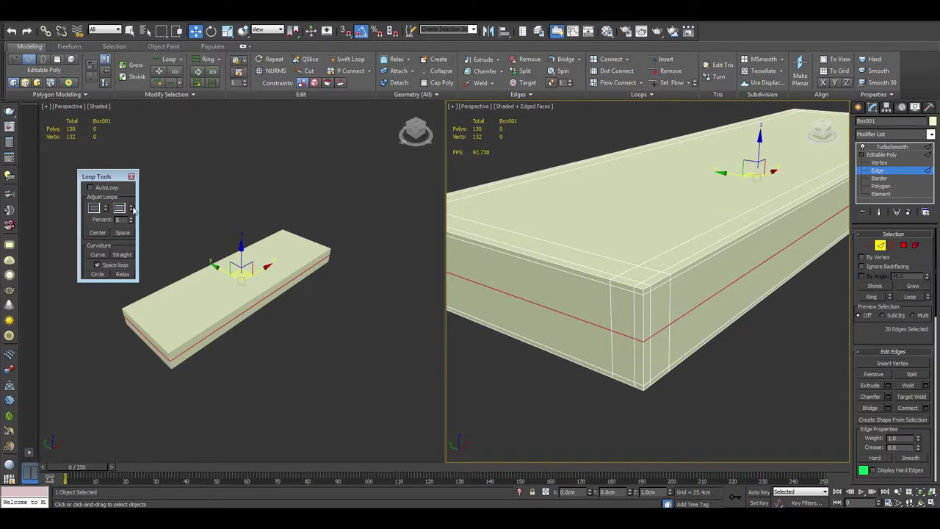
Scale the selected top edge rings with exact values in the Scale Transform Type-In
key(r)
key(F12)
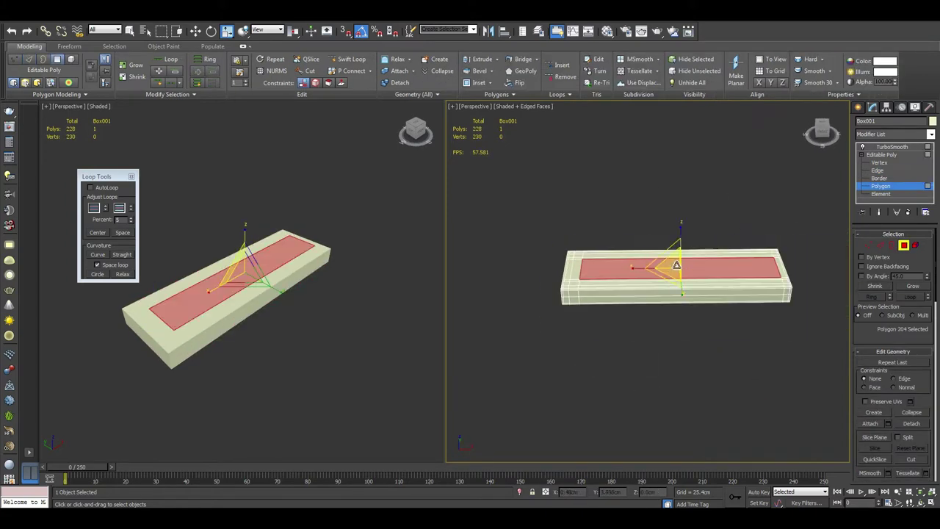
Extrude the inner top faces into a raised block and adjust its vertices from Top view
click(880, 186)
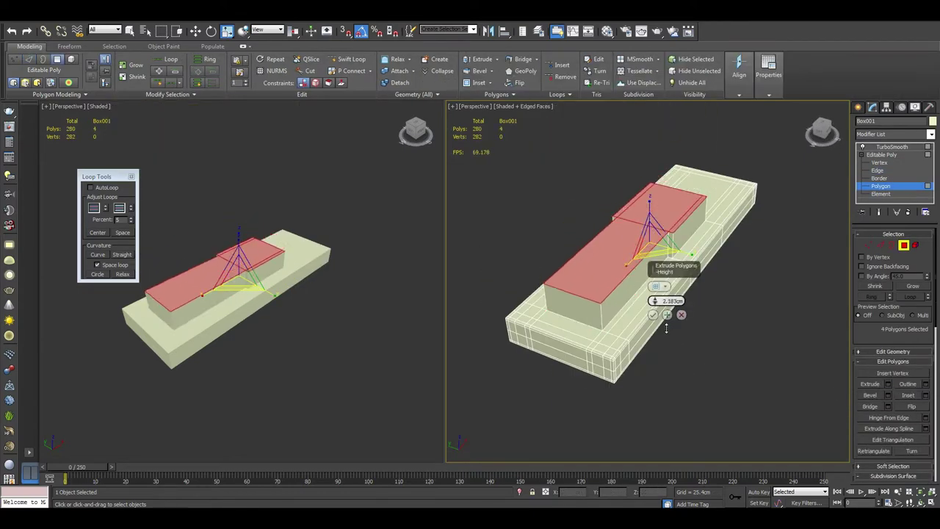
alt+middle_drag(666, 328, 649, 290)
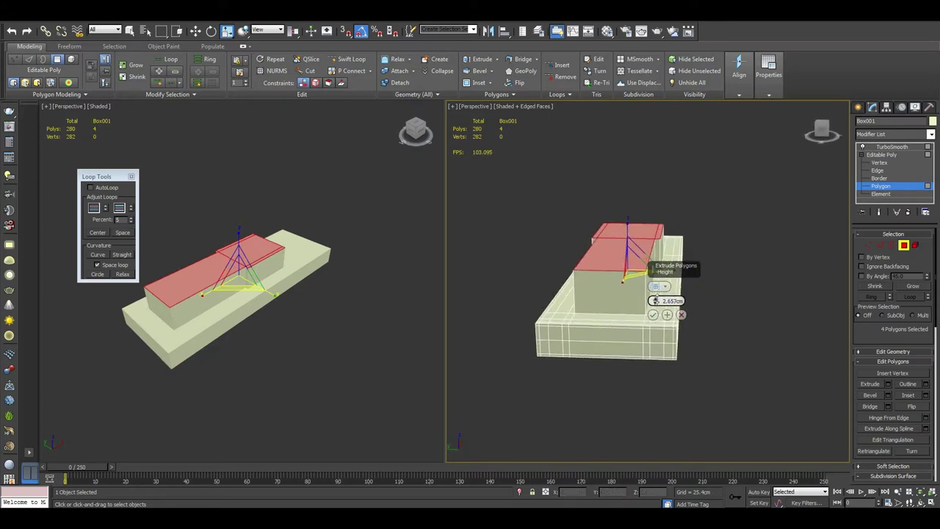
key(1)
drag(605, 196, 665, 446)
alt+middle_drag(592, 313, 663, 302)
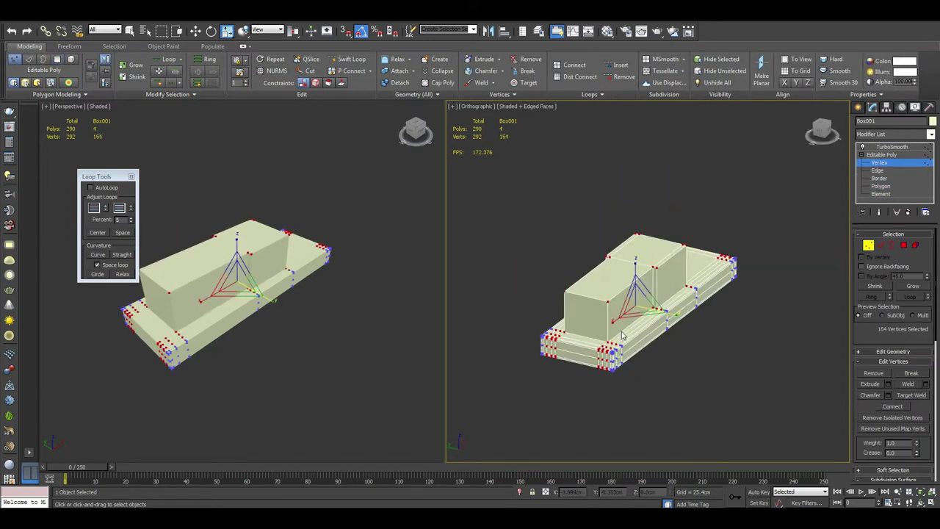
Reshape the block's vertices, then extrude the rear top faces into a taller end section
key(4)
click(633, 308)
key(shift+z)
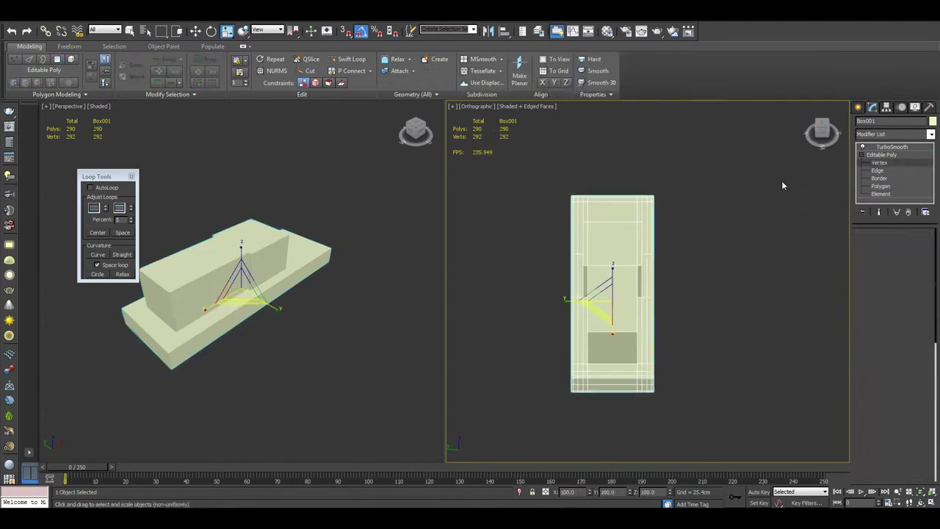
key(1)
drag(585, 190, 639, 416)
key(shift+z)
key(4)
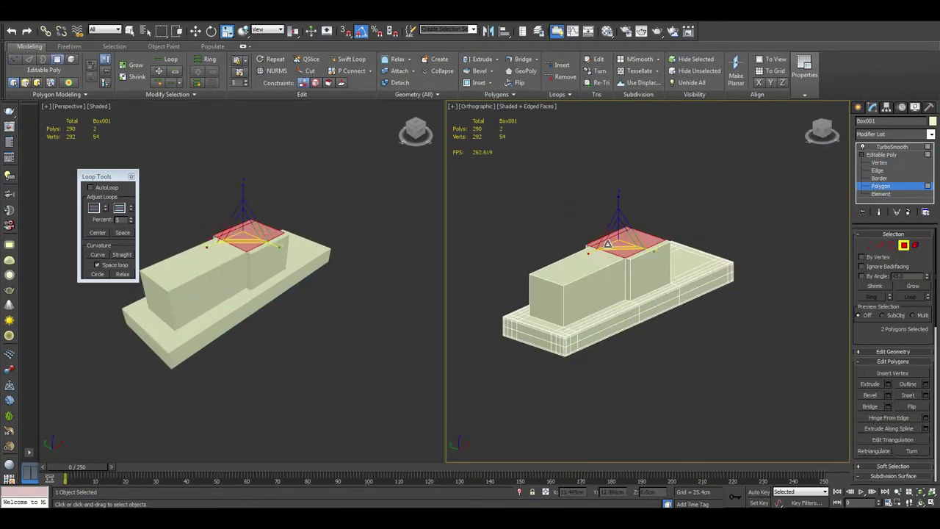
key(shift+e)
Add a sliding support loop along the raised block and commit it
key(2)
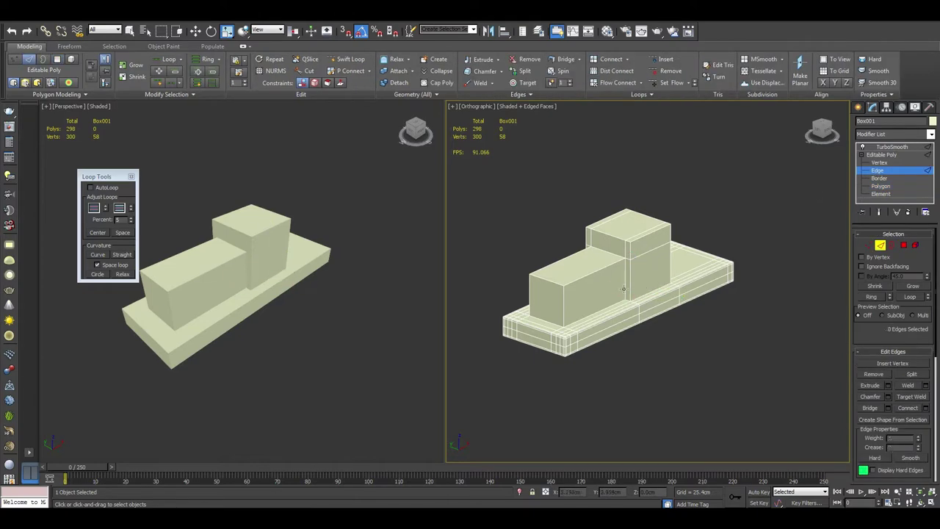
scroll(726, 328, up, 3)
drag(654, 315, 682, 465)
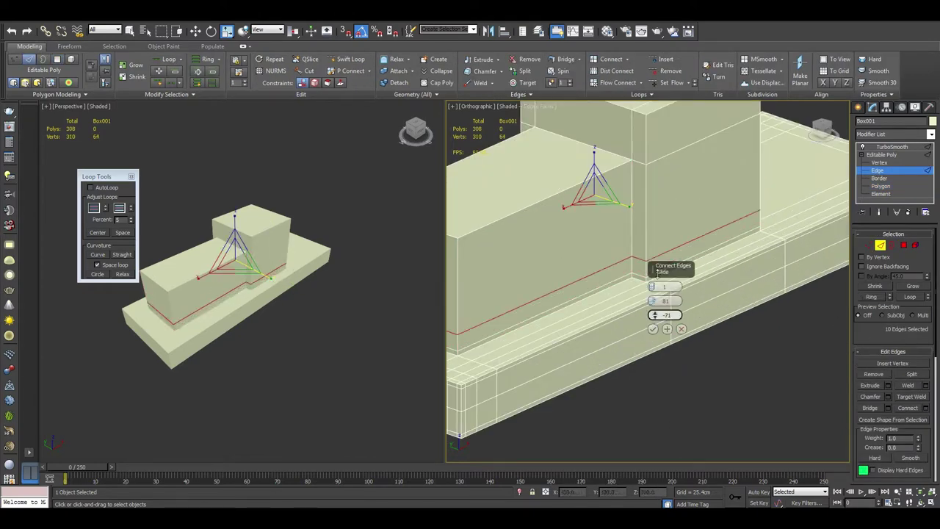
alt+middle_drag(655, 224, 870, 310)
key(Return)
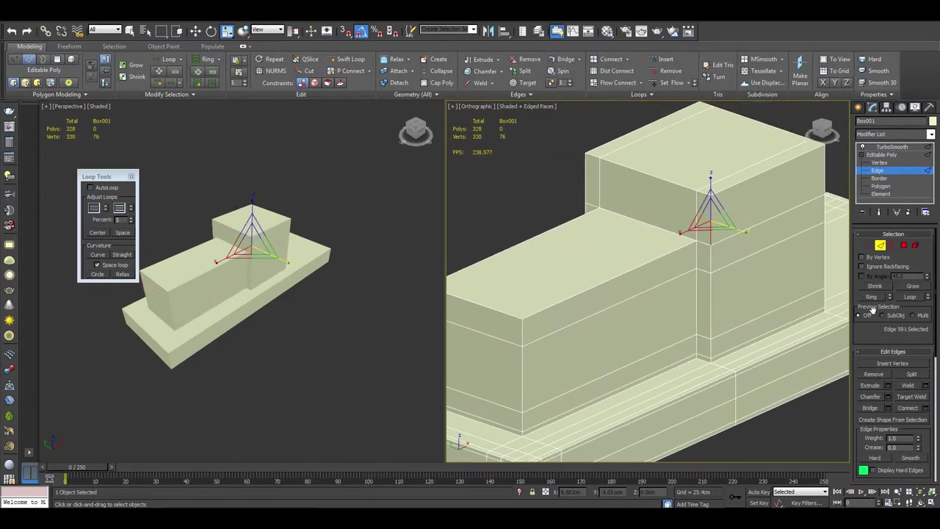
Ring-select edges on the lower box and connect them into new support loops
key(p)
click(623, 266)
key(alt+r)
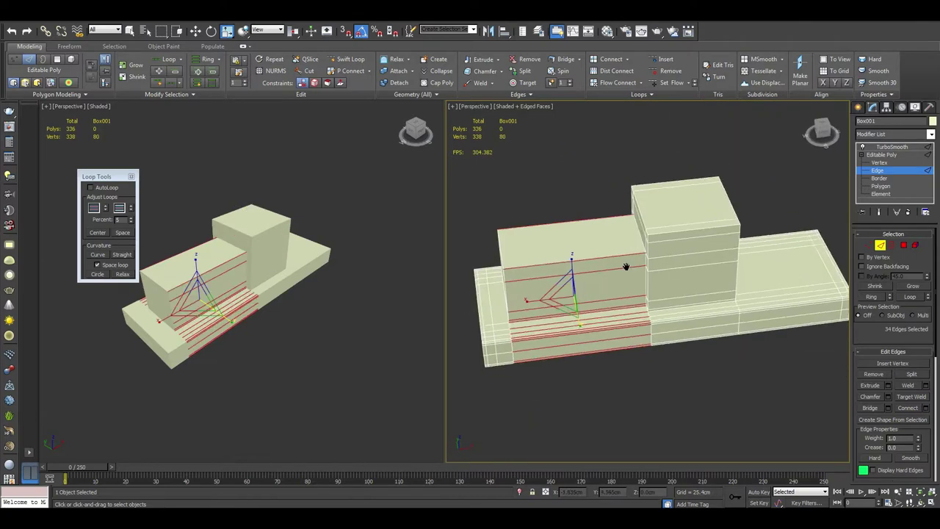
key(ctrl+shift+e)
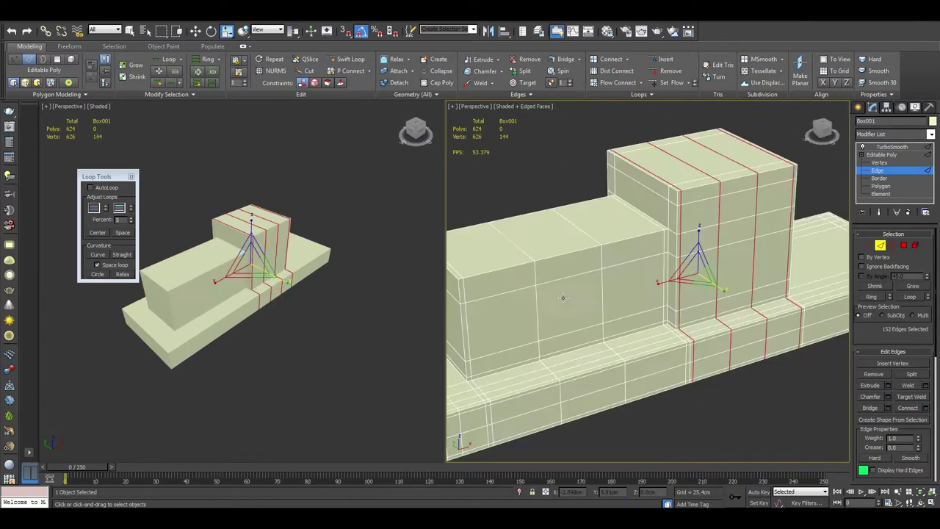
mouse_move(696, 375)
alt+middle_down()
mouse_move(683, 323)
mouse_move(661, 294)
alt+middle_up()
key(ctrl+shift+e)
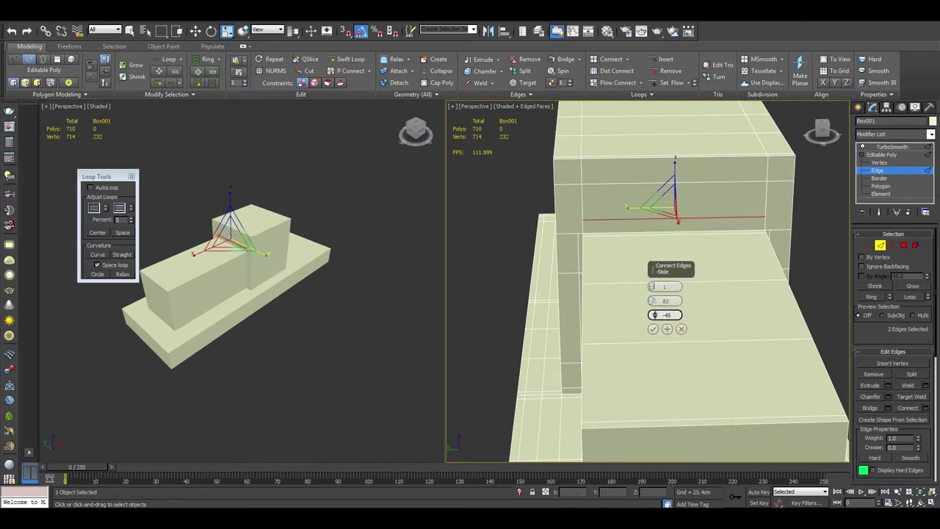
key(1)
Connect the two selected edges at the taller cube's corner and commit the new edges
key(2)
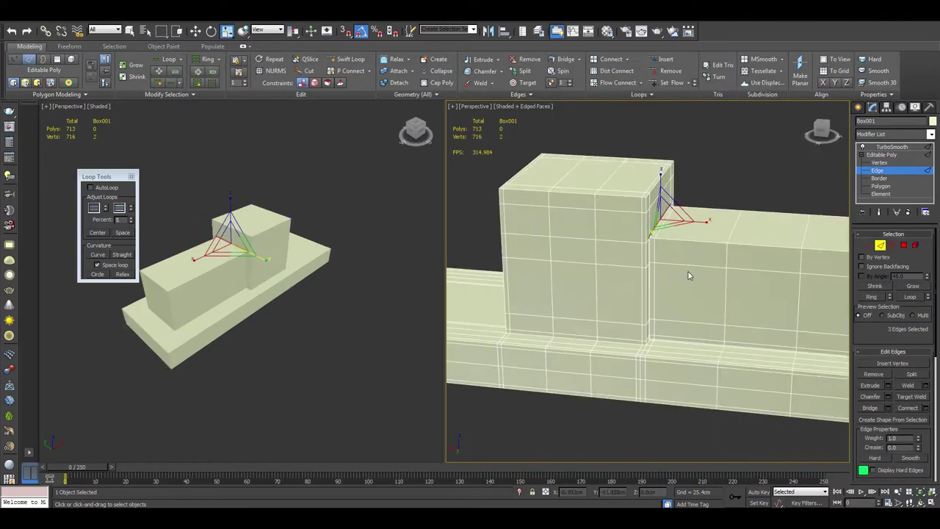
alt+middle_drag(582, 229, 653, 287)
key(ctrl+shift+e)
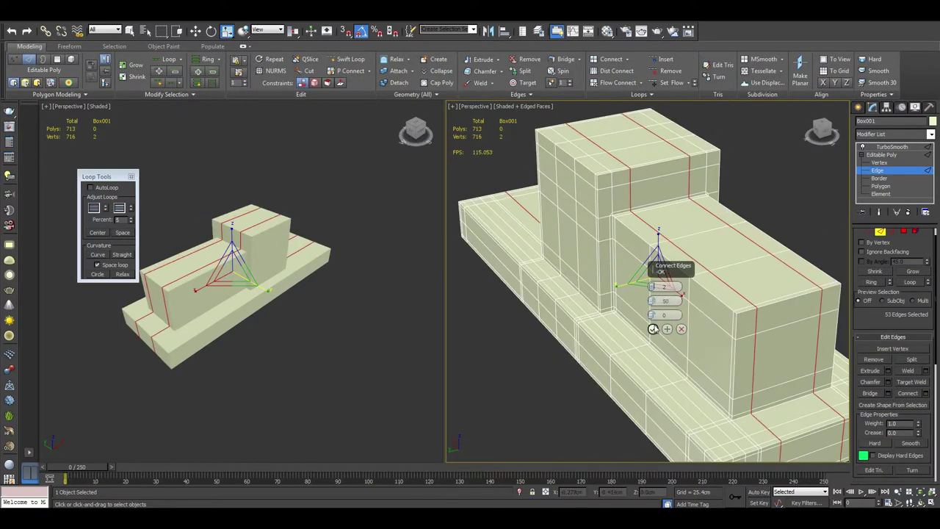
click(652, 328)
key(1)
mouse_move(688, 158)
alt+middle_down()
mouse_move(618, 186)
mouse_move(692, 205)
alt+middle_up()
key(2)
key(F4)
key(F4)
Round the front block's top edges into an arched boiler shape, moving vertices in Front view
click(677, 228)
key(r)
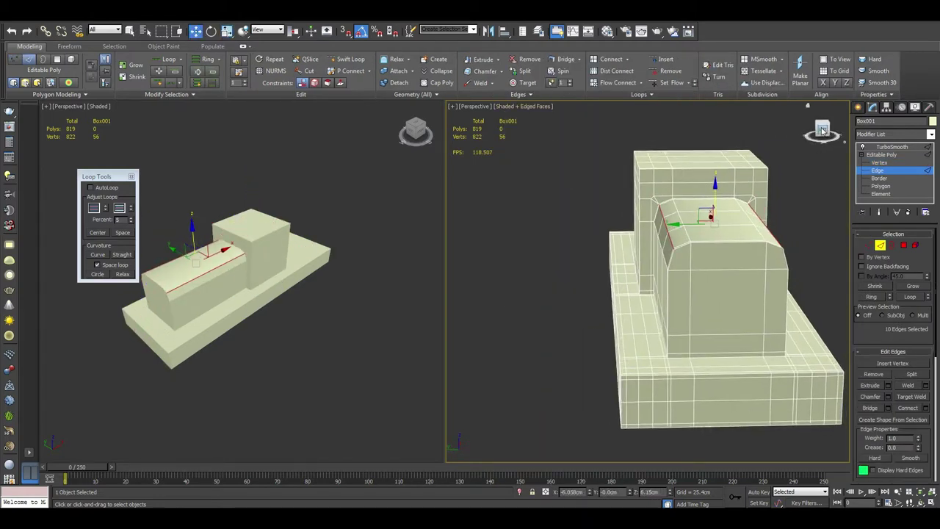
key(f)
key(1)
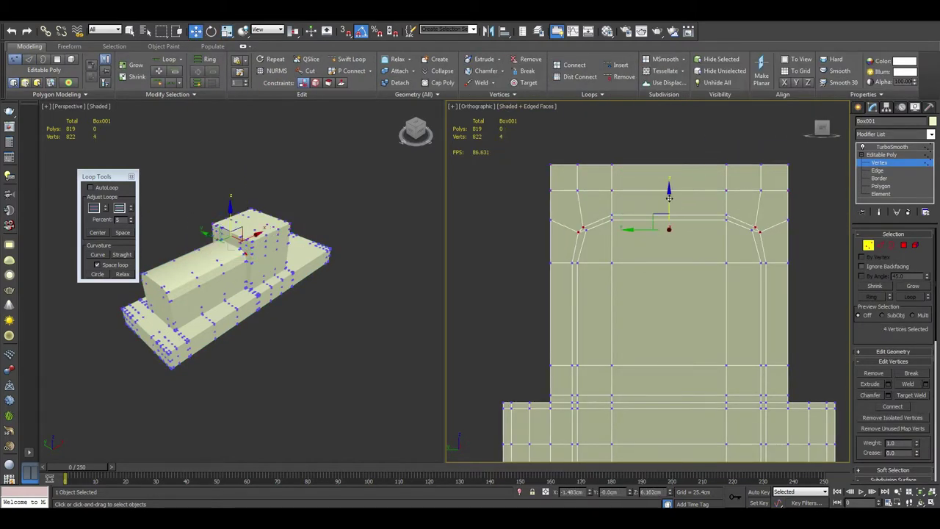
drag(628, 250, 529, 183)
key(w)
alt+middle_drag(529, 184, 447, 433)
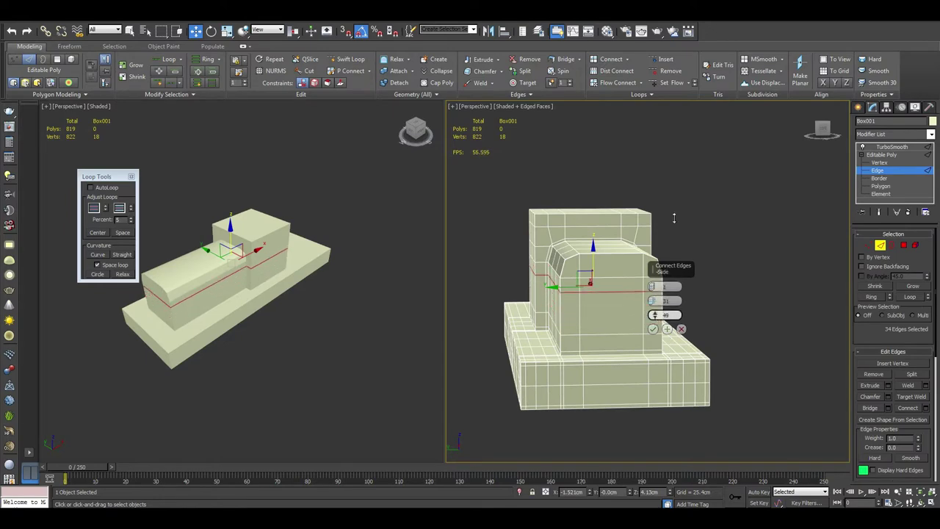
Add a cross support loop near the cab junction across the full edge ring
click(652, 328)
click(879, 297)
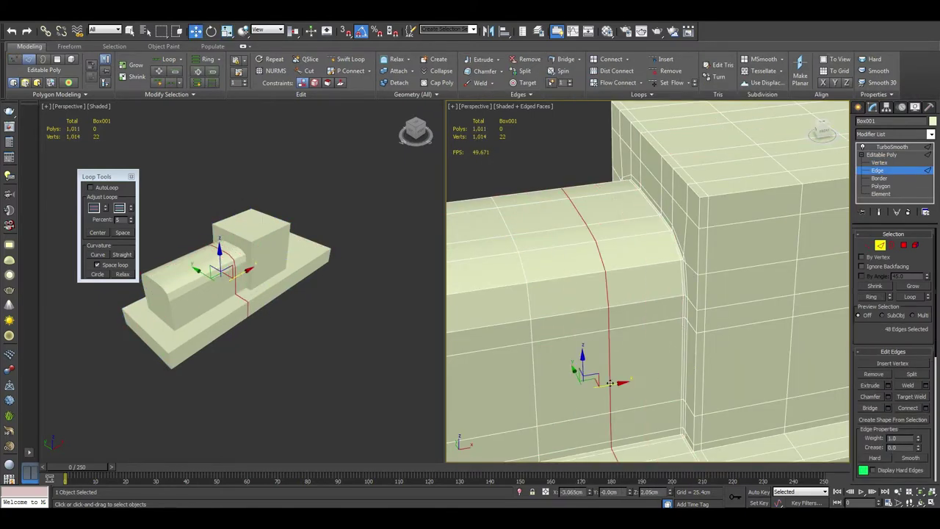
alt+middle_drag(609, 383, 661, 352)
Add a connecting loop where the boiler meets the cab and preview the smoothed mesh
scroll(750, 374, down, 8)
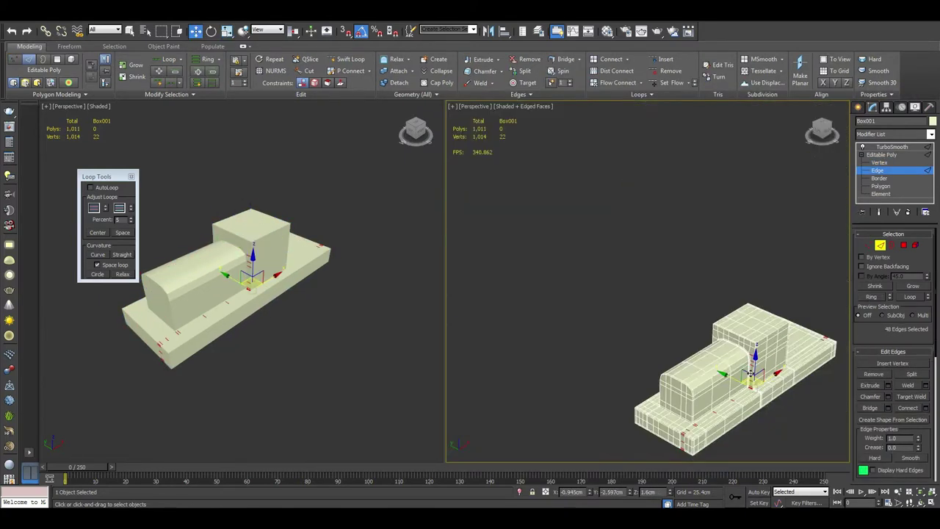
alt+middle_drag(751, 375, 721, 274)
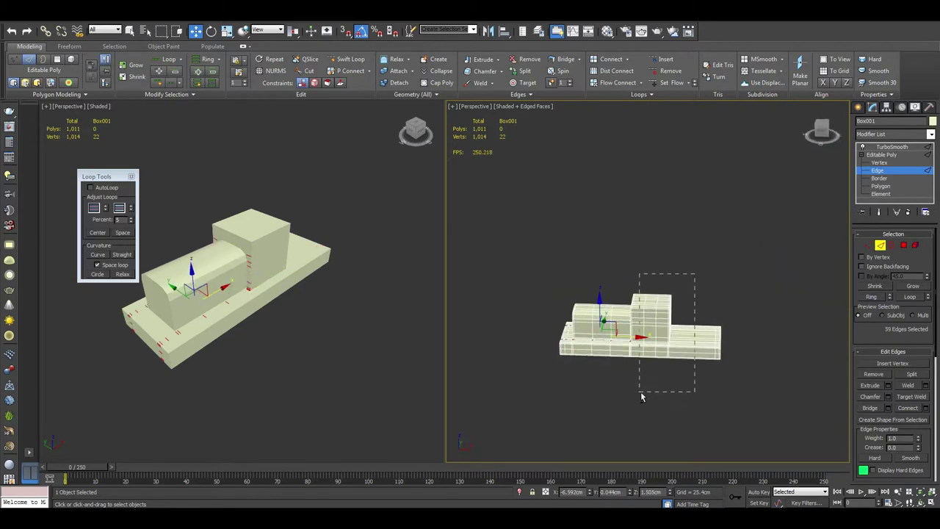
drag(641, 397, 642, 395)
alt+middle_drag(642, 395, 682, 293)
scroll(688, 257, up, 5)
click(925, 408)
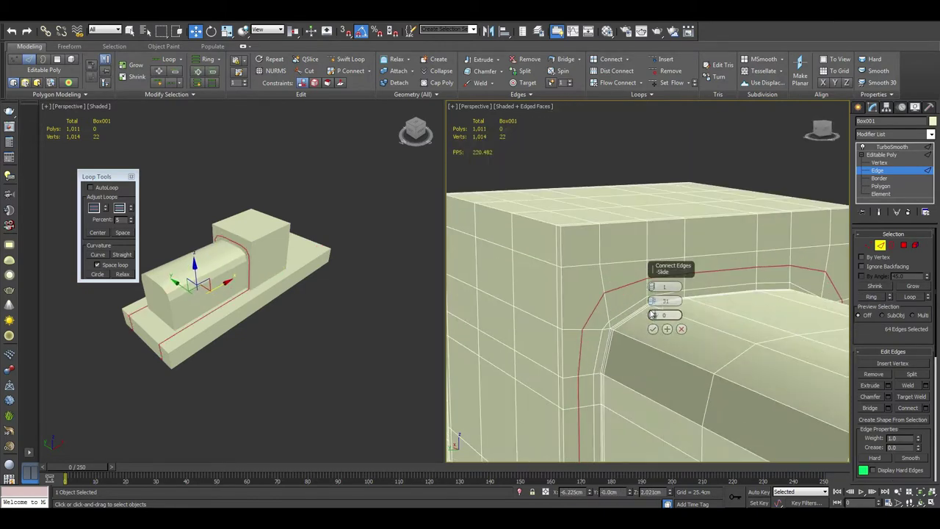
key(1)
alt+middle_drag(695, 281, 735, 345)
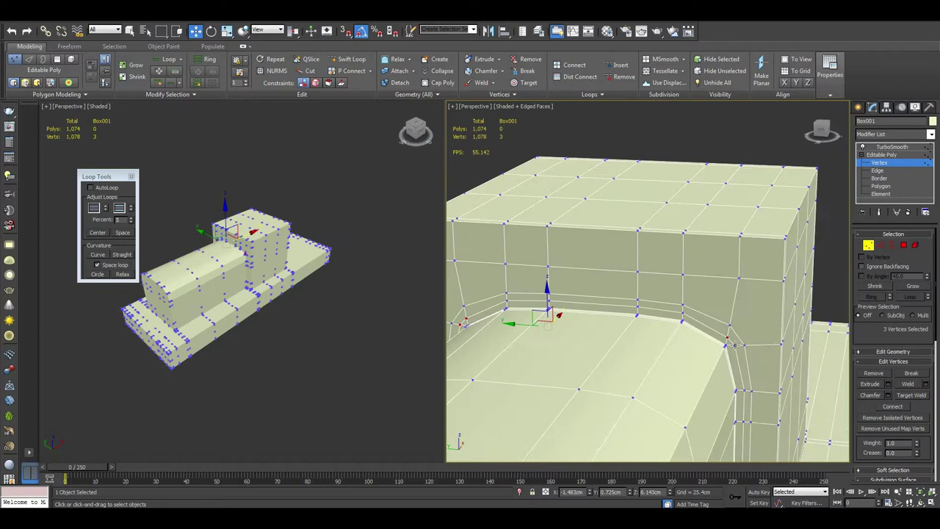
click(886, 146)
alt+middle_drag(697, 308, 743, 258)
Connect the edges at the base corner into a new support loop
key(2)
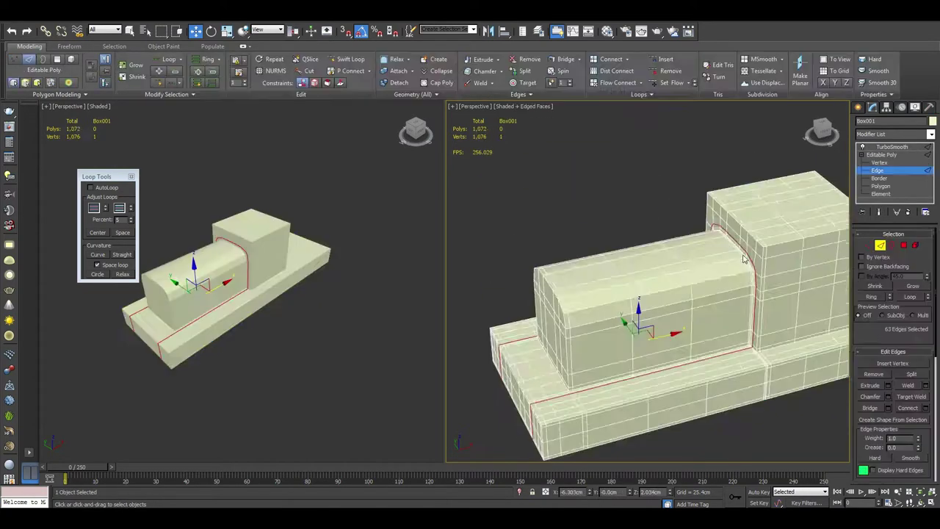
scroll(743, 258, up, 5)
key(ctrl+shift+e)
click(652, 328)
alt+middle_drag(652, 328, 602, 301)
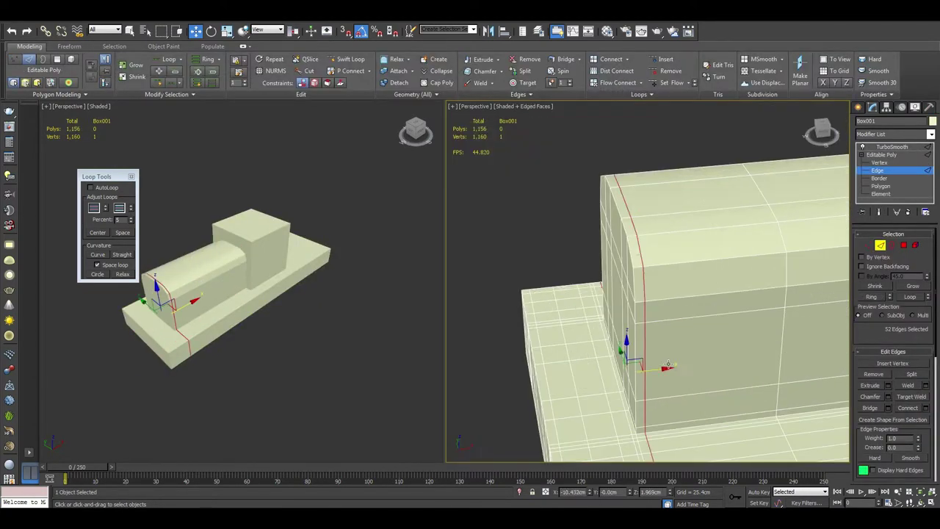
scroll(584, 290, down, 2)
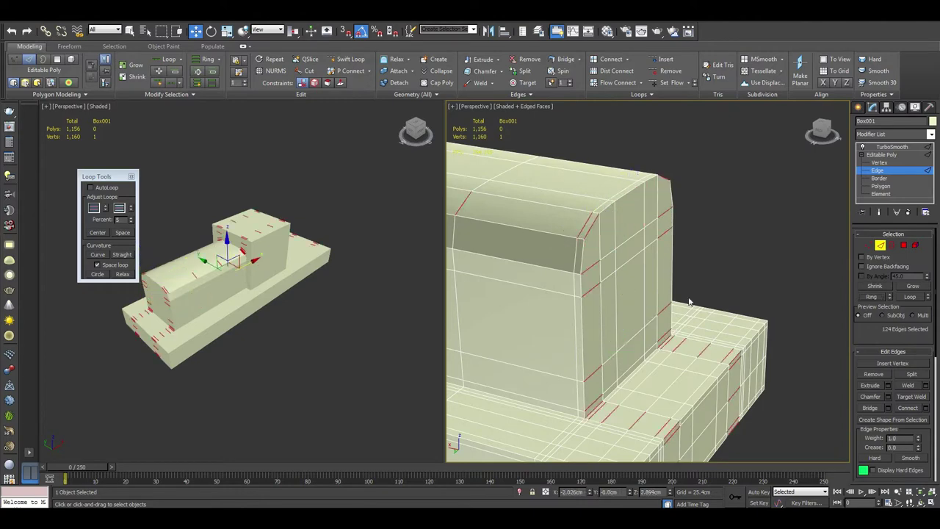
Select edges along the front base and connect them into loops around the front arch
alt+middle_drag(689, 302, 661, 177)
drag(661, 176, 528, 411)
alt+middle_drag(529, 411, 592, 243)
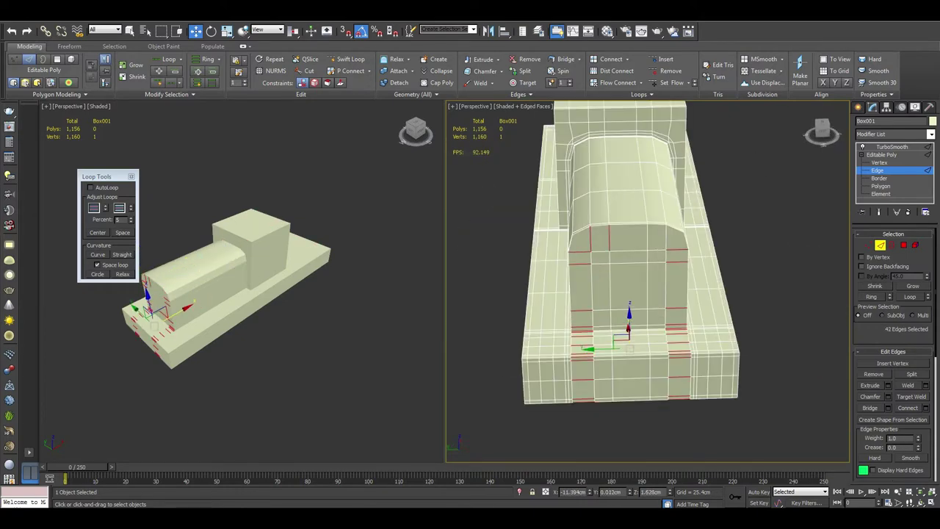
ctrl+click(663, 242)
key(ctrl+shift+e)
scroll(667, 406, up, 3)
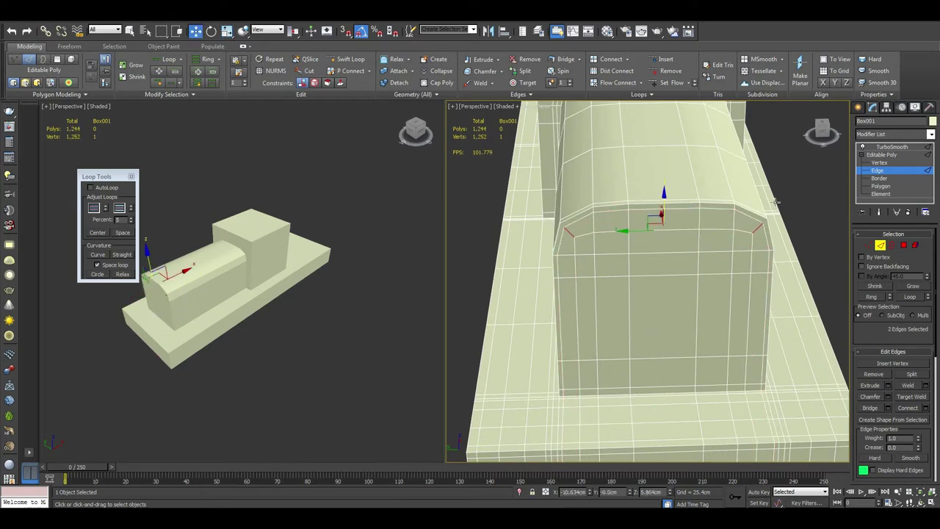
key(1)
alt+middle_drag(775, 201, 790, 175)
mouse_move(644, 163)
alt+middle_down()
mouse_move(643, 243)
mouse_move(442, 230)
alt+middle_up()
Connect two vertices on the front arch with a new edge
click(642, 242)
ctrl+click(643, 242)
key(ctrl+shift+e)
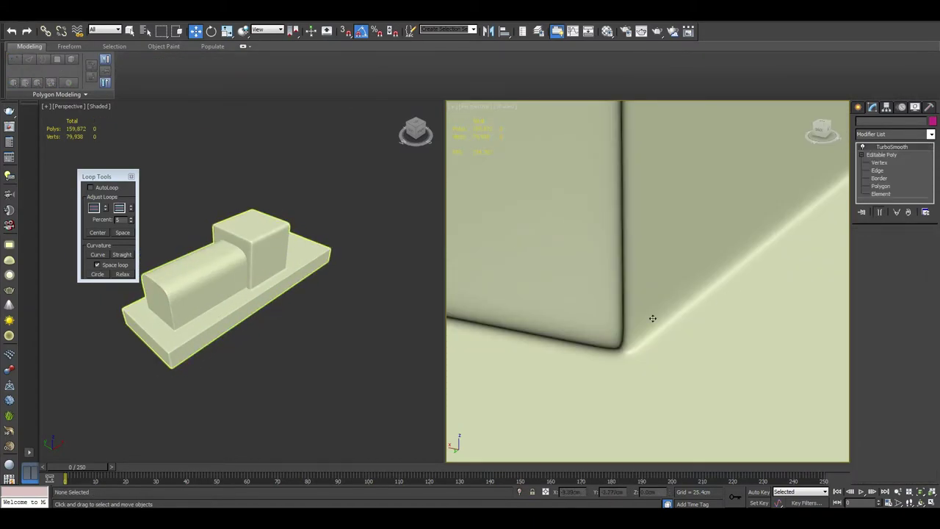
Inspect the smoothed body up close, then return to the Editable Poly level
scroll(675, 320, up, 5)
mouse_move(675, 320)
alt+middle_down()
mouse_move(694, 301)
mouse_move(661, 308)
mouse_move(631, 279)
mouse_move(632, 346)
alt+middle_up()
scroll(695, 301, down, 3)
click(881, 155)
Extrude a four-face strip on the base's top just behind the cube
click(878, 162)
click(880, 186)
drag(580, 411, 618, 359)
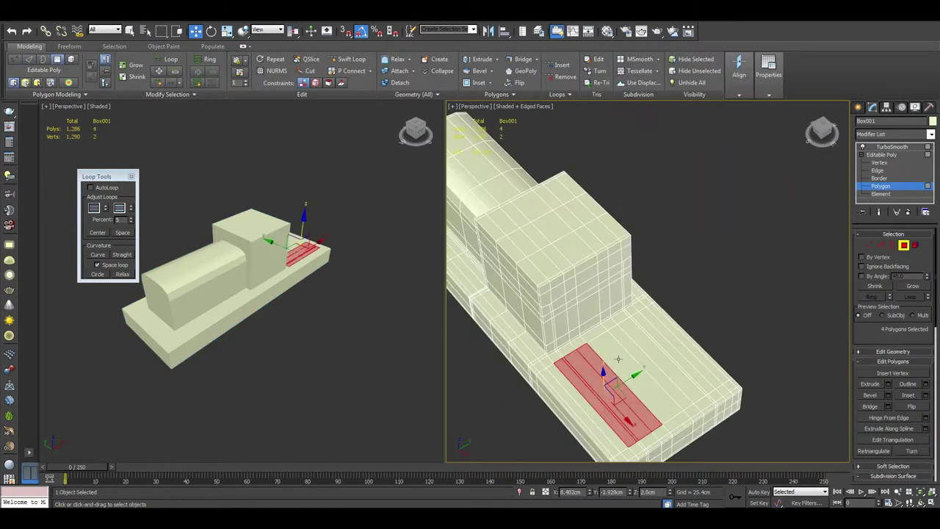
click(892, 384)
alt+middle_drag(661, 294, 661, 338)
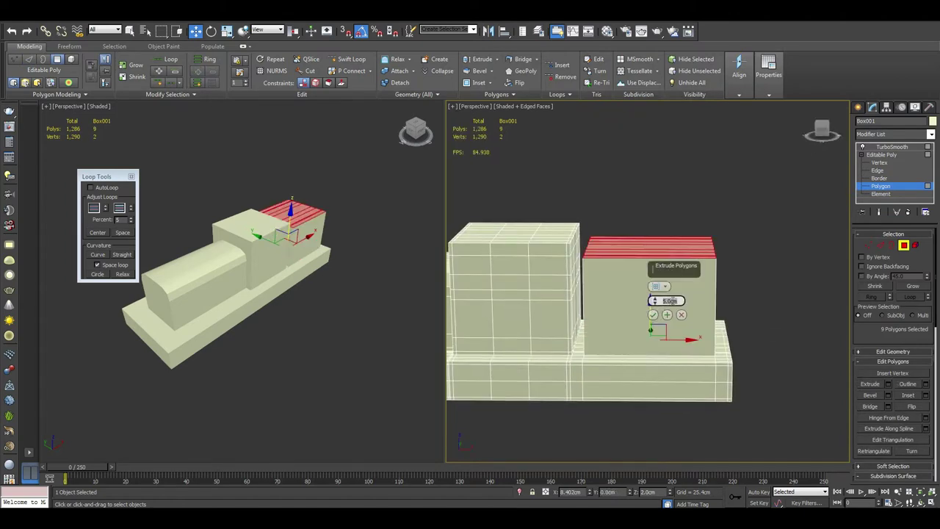
alt+middle_drag(525, 351, 529, 323)
click(888, 386)
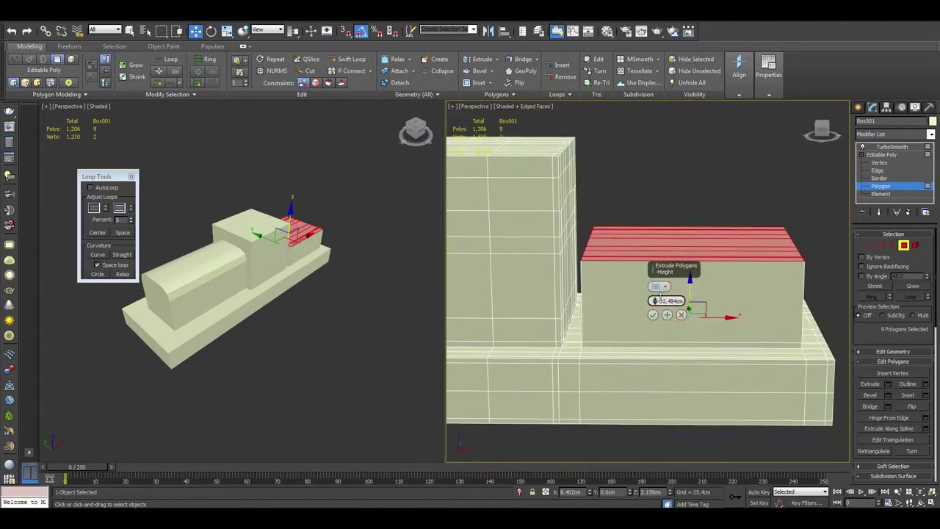
click(666, 314)
Add connecting edge loops, then extrude the top strip upward to set its height
key(2)
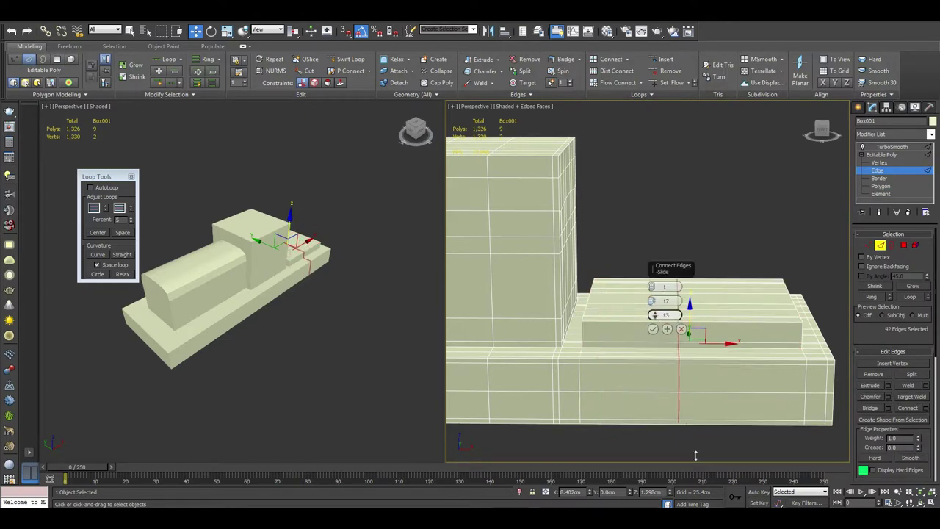
click(652, 329)
key(4)
drag(705, 279, 661, 188)
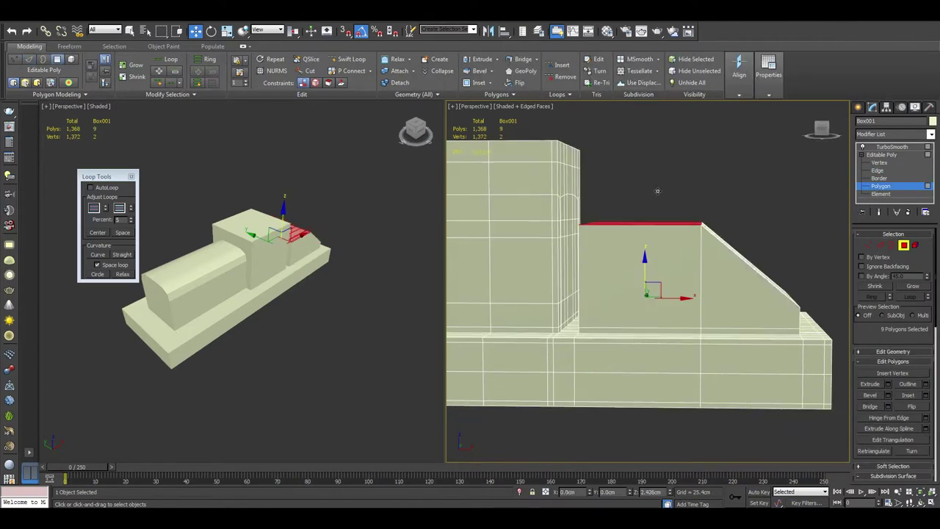
alt+middle_drag(660, 189, 647, 257)
Bridge the block's vertical edge loop into a sloped face, handling the triangular border
alt+middle_drag(663, 313, 683, 242)
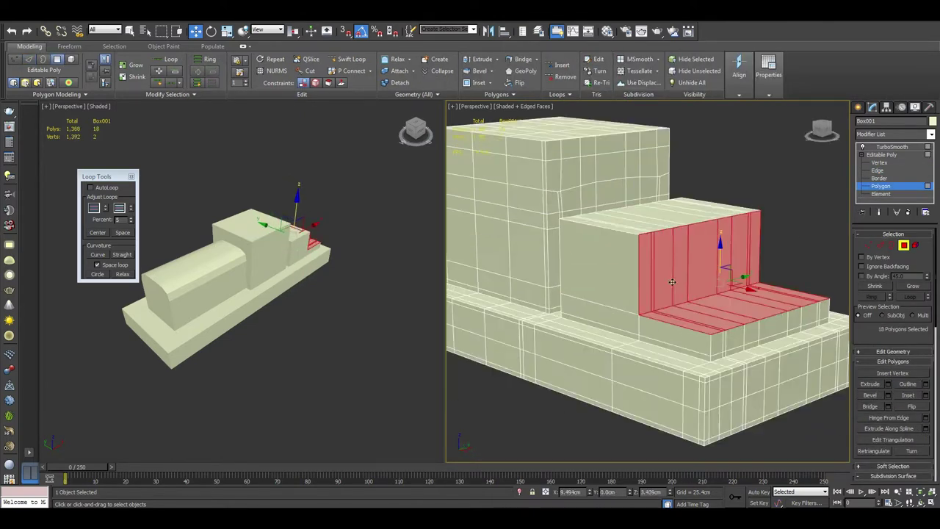
key(2)
double_click(686, 231)
click(565, 59)
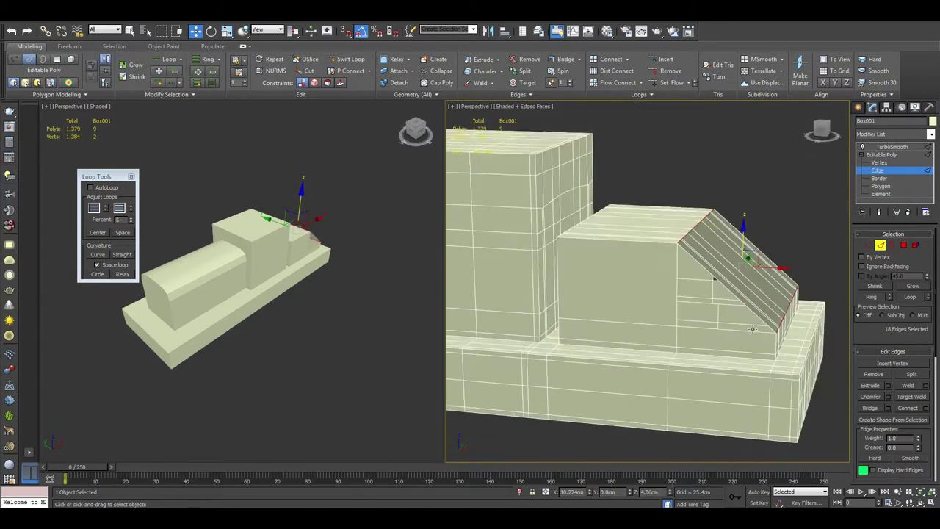
alt+middle_drag(791, 245, 734, 220)
click(878, 179)
click(874, 170)
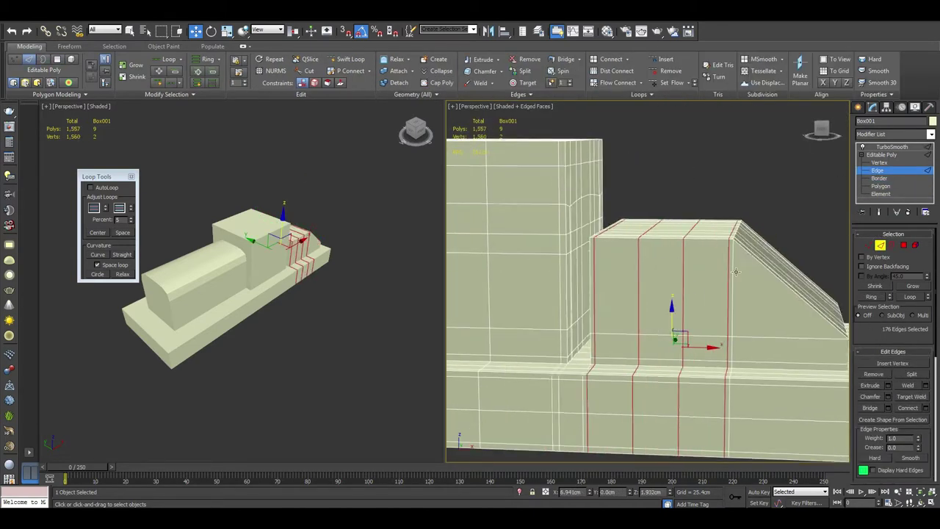
Connect edges across the sloped faces into support loops
mouse_move(691, 173)
alt+middle_down()
mouse_move(656, 316)
mouse_move(734, 294)
alt+middle_up()
scroll(669, 209, up, 3)
click(652, 328)
click(923, 408)
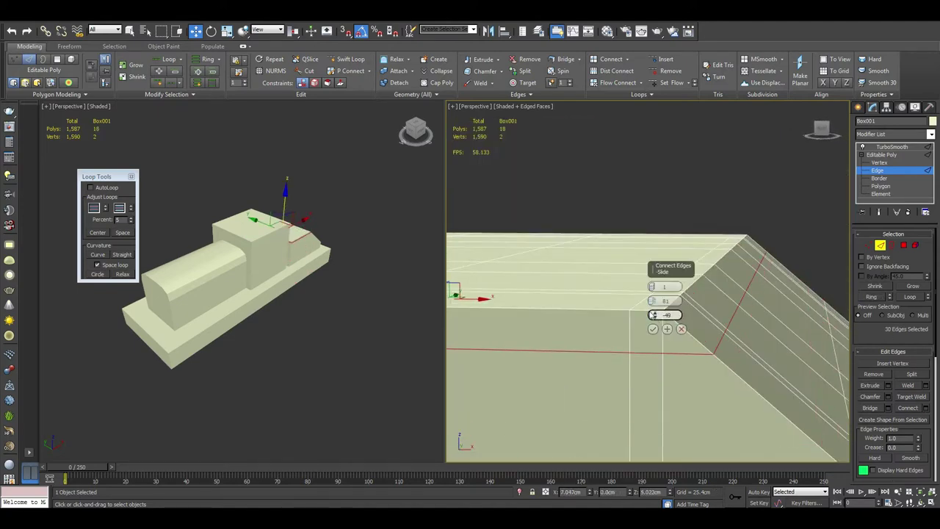
click(656, 316)
mouse_move(656, 316)
middle_down()
mouse_move(737, 240)
mouse_move(666, 271)
middle_up()
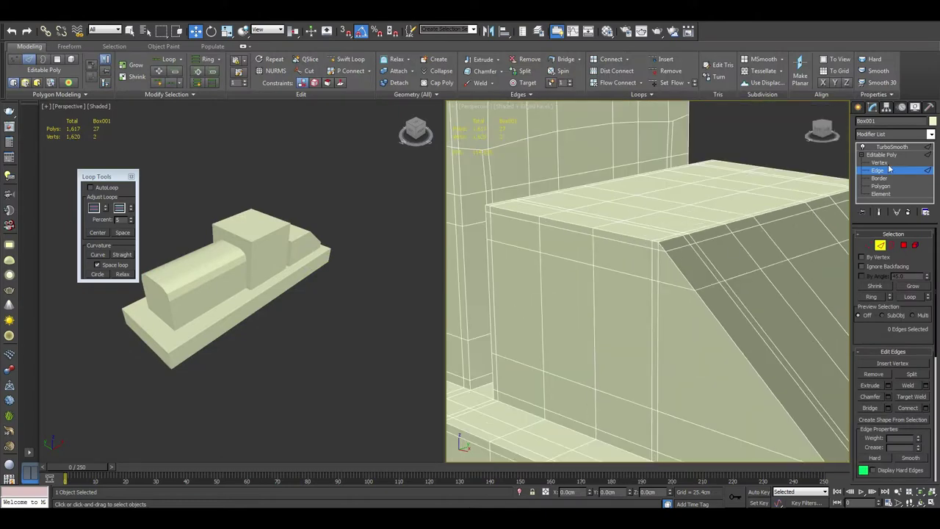
mouse_move(703, 338)
alt+middle_down()
mouse_move(717, 240)
mouse_move(705, 221)
alt+middle_up()
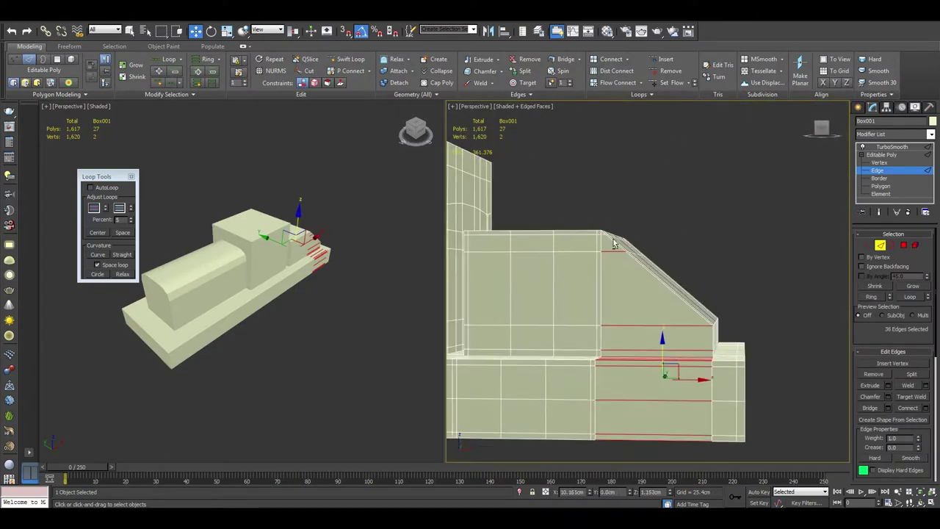
Connect the selected edges and two vertices across the sloped block's face
scroll(696, 203, up, 3)
key(ctrl+shift+e)
click(653, 328)
alt+middle_drag(656, 330, 686, 388)
key(1)
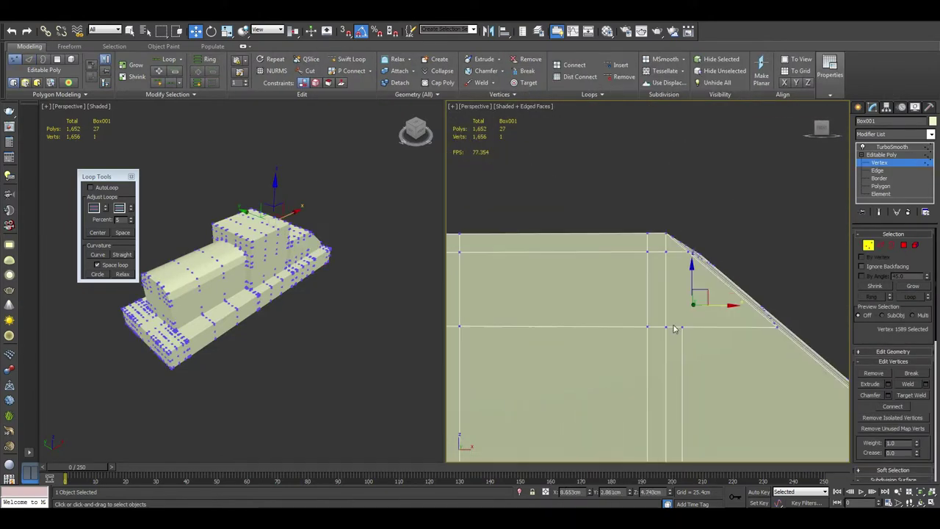
scroll(697, 300, up, 3)
key(ctrl+shift+e)
key(2)
Preview the smoothing, then connect another edge on the slope
mouse_move(697, 300)
alt+middle_down()
mouse_move(690, 264)
mouse_move(646, 308)
alt+middle_up()
scroll(691, 251, down, 2)
key(ctrl+BackSpace)
key(ctrl+BackSpace)
click(596, 345)
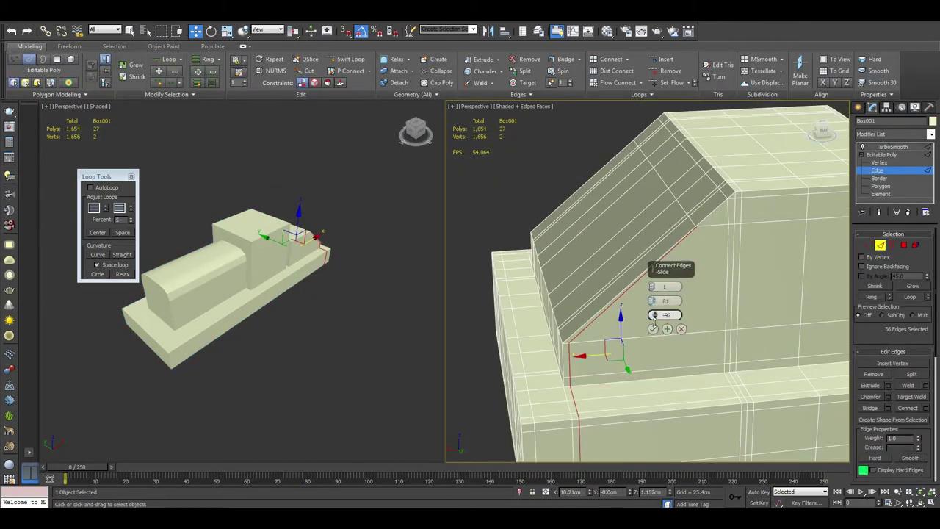
click(653, 328)
Target Weld the stray vertex onto its neighbour and preview the smoothed mesh
key(1)
scroll(728, 150, up, 5)
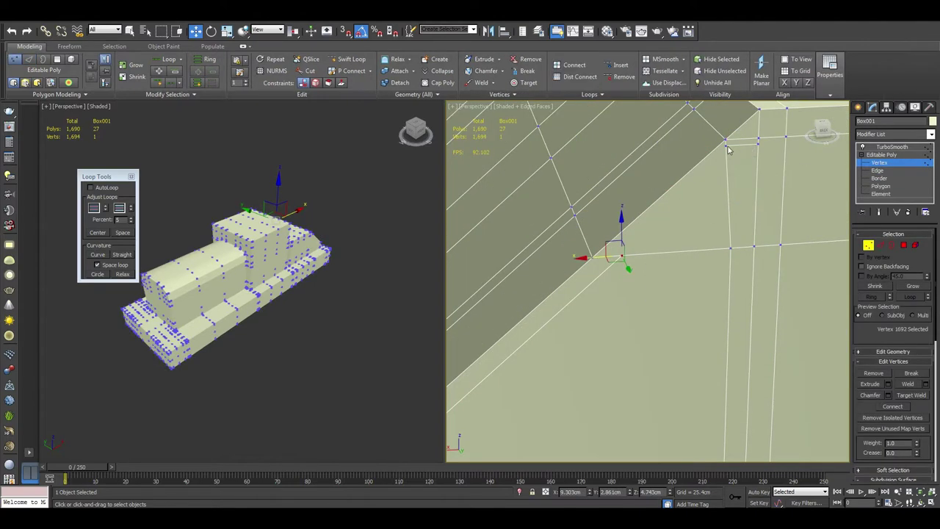
click(758, 137)
middle_drag(758, 136, 723, 184)
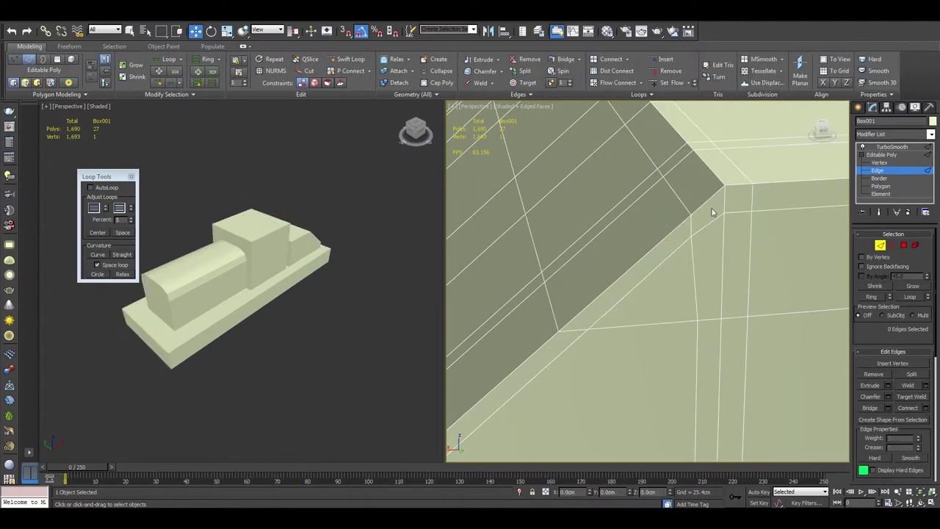
key(w)
key(ctrl+BackSpace)
Inspect the smoothed cab from a new angle with the wireframe edges hidden
scroll(697, 214, down, 5)
mouse_move(697, 214)
alt+middle_down()
mouse_move(625, 257)
mouse_move(714, 223)
alt+middle_up()
key(ctrl+BackSpace)
key(2)
scroll(643, 236, down, 5)
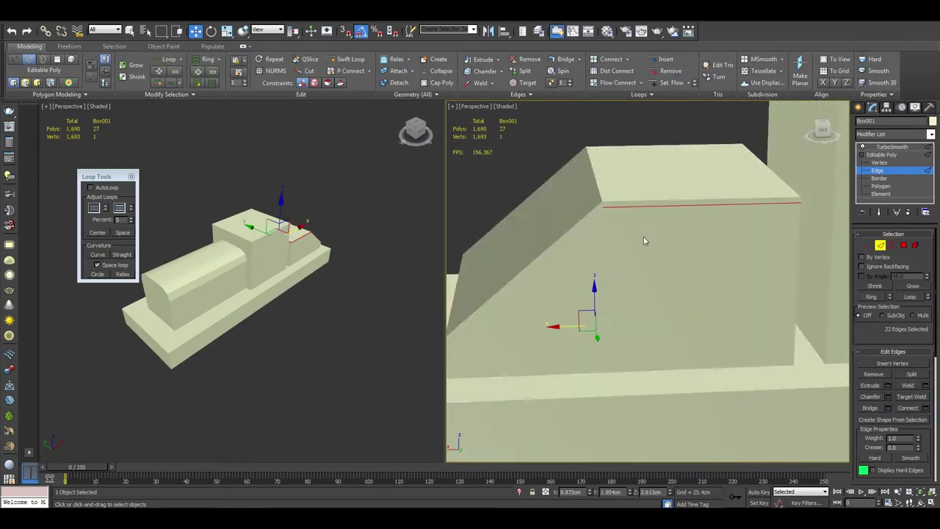
click(714, 223)
key(F4)
Reselect the body and slide a new connected edge loop along the sloped block
scroll(654, 245, up, 2)
click(654, 245)
alt+middle_drag(654, 245, 602, 265)
key(ctrl+BackSpace)
scroll(602, 264, up, 4)
key(2)
key(F4)
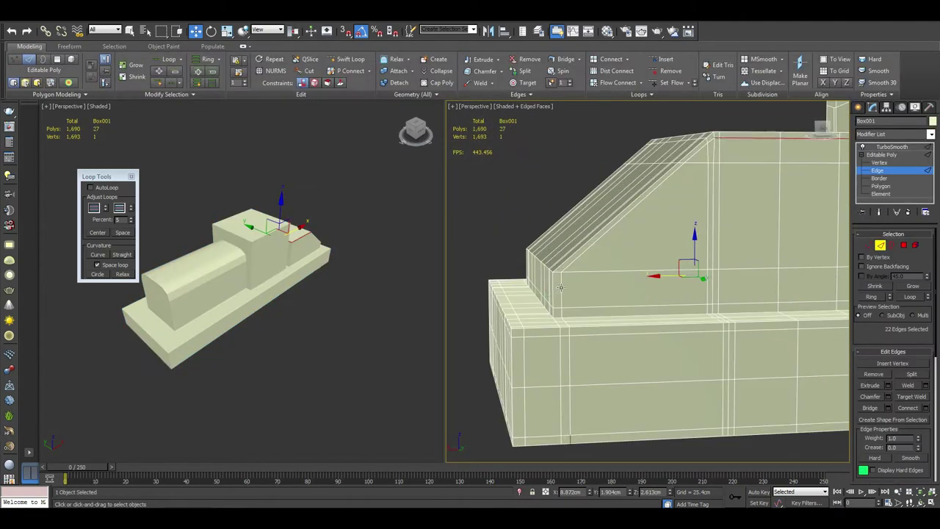
scroll(589, 240, up, 2)
scroll(589, 241, down, 4)
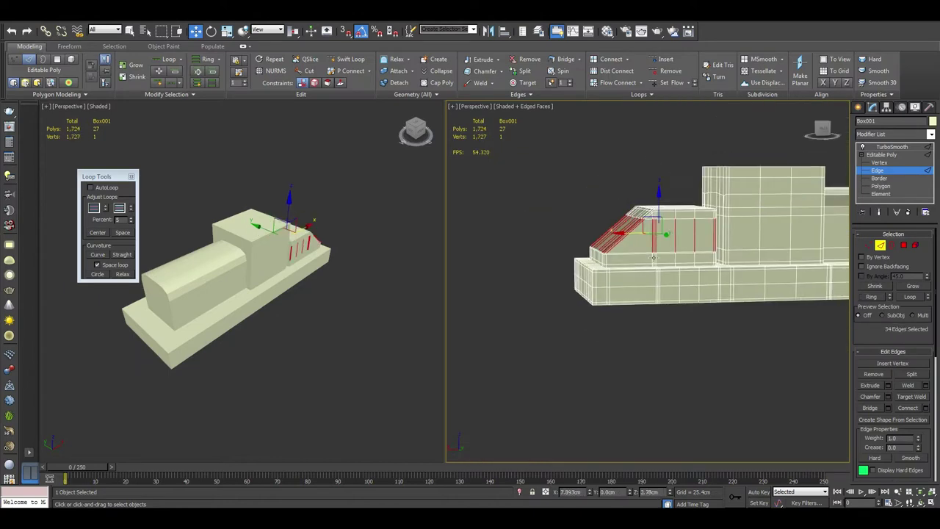
scroll(589, 240, up, 3)
drag(654, 315, 654, 330)
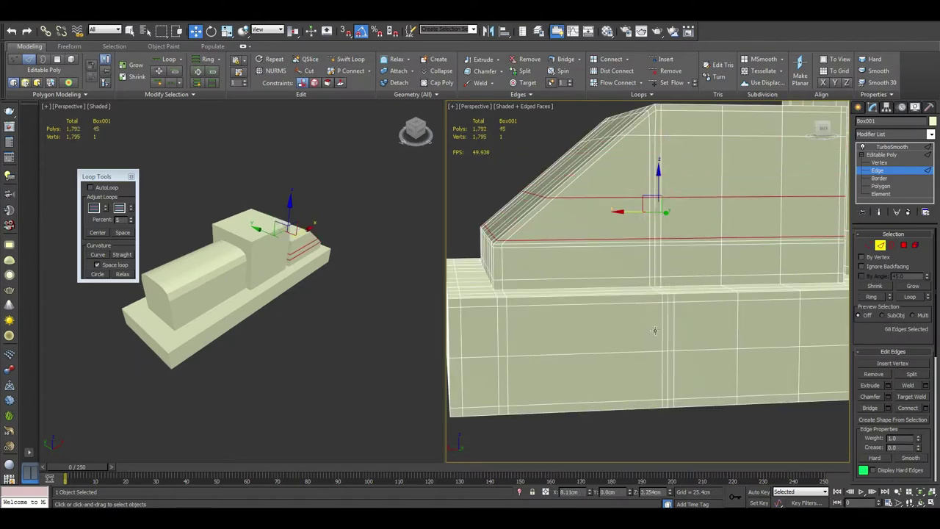
scroll(654, 330, down, 5)
Check the mesh from a top-down view, then select TurboSmooth to show the smoothed locomotive
key(F4)
mouse_move(654, 330)
alt+middle_down()
mouse_move(645, 217)
mouse_move(710, 283)
mouse_move(690, 242)
mouse_move(705, 264)
alt+middle_up()
key(F4)
key(1)
key(F4)
scroll(645, 217, up, 3)
scroll(710, 282, down, 4)
click(892, 147)
key(F4)
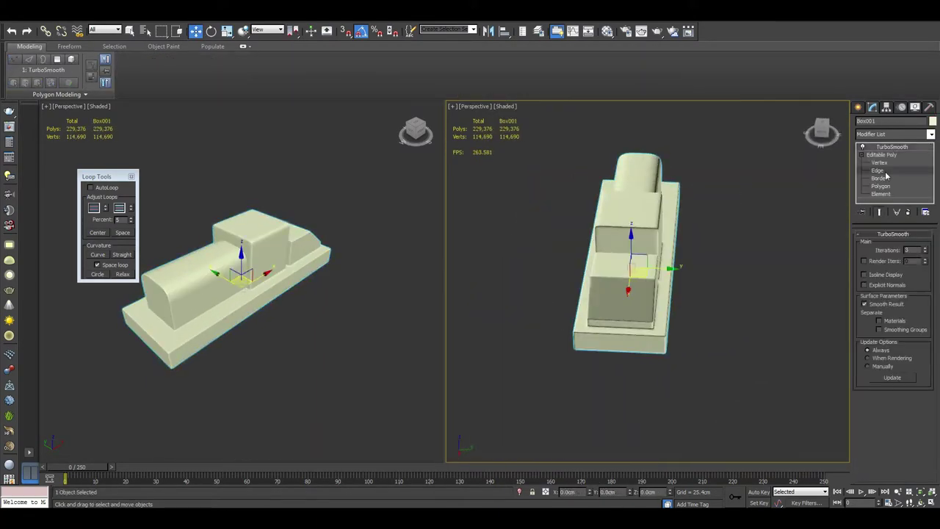
Make the body symmetrical, set TurboSmooth to 2 iterations, and review it side-on
click(877, 171)
key(F4)
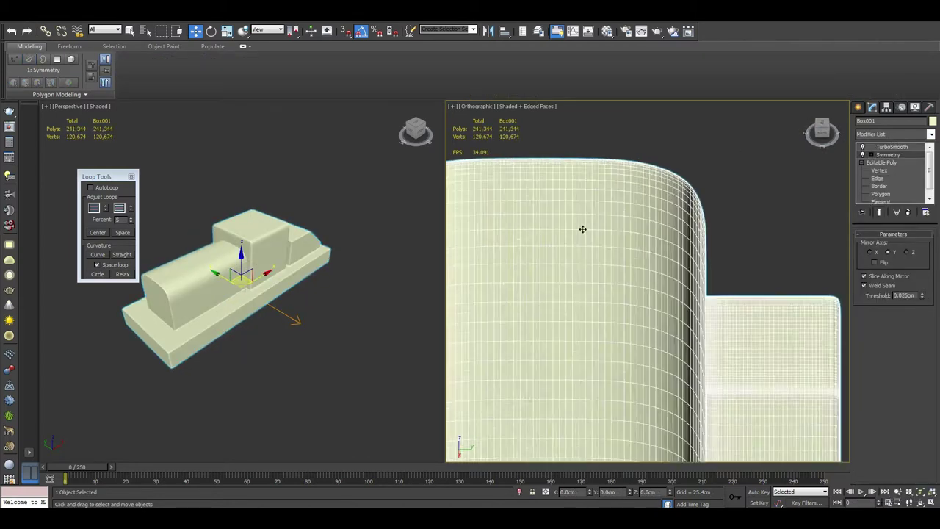
click(863, 156)
key(1)
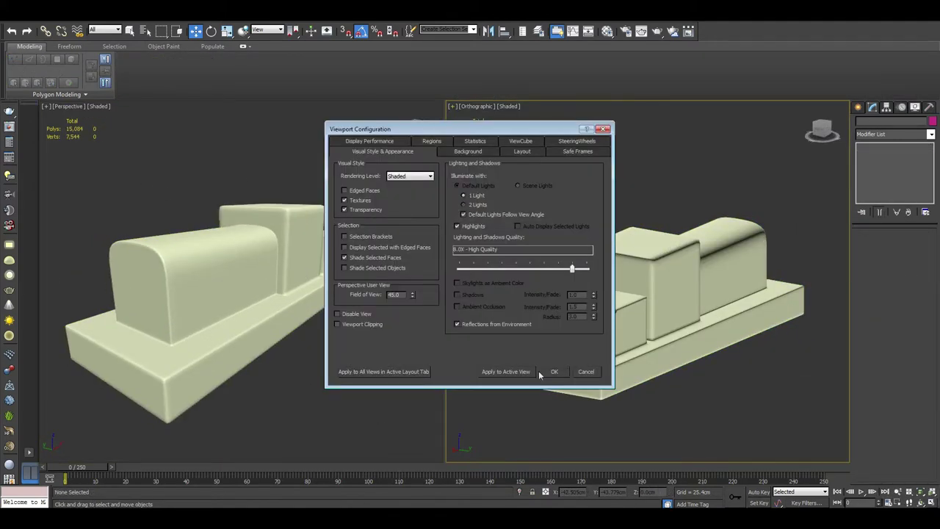
click(554, 370)
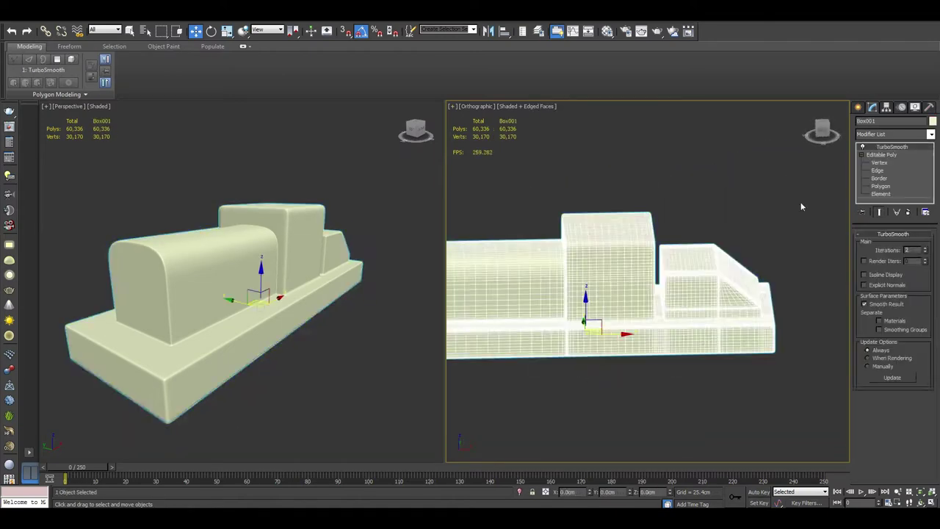
alt+middle_drag(697, 273, 690, 275)
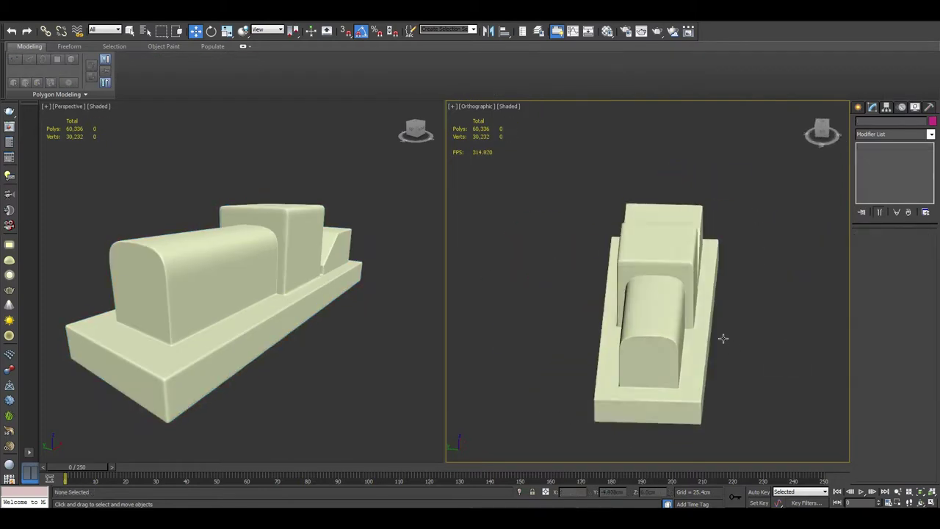
click(885, 163)
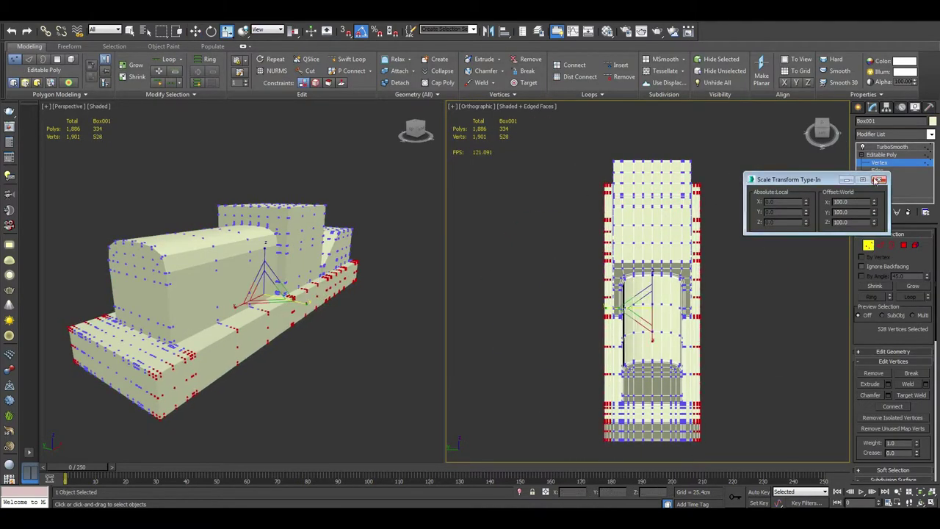
Close the scale type-in, deselect the vertices, and lighten the locomotive's blue material
click(878, 180)
click(824, 128)
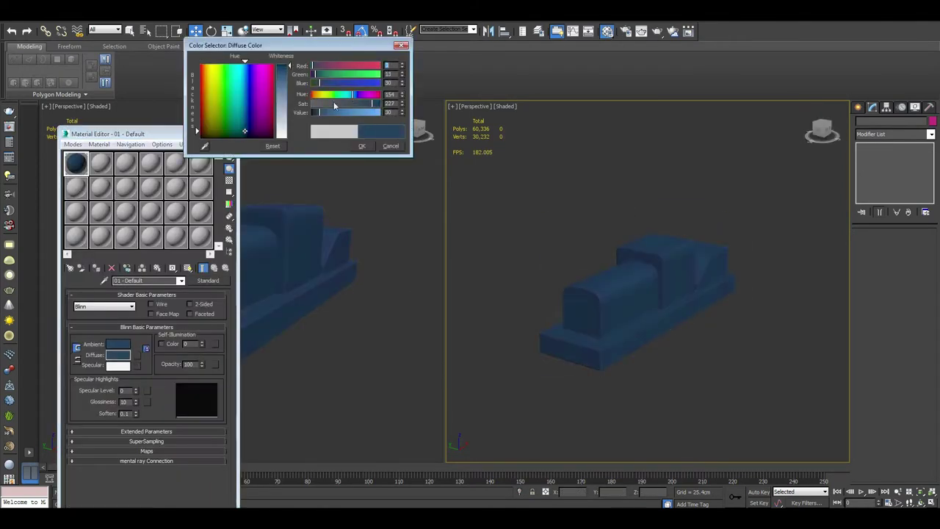
drag(321, 113, 325, 113)
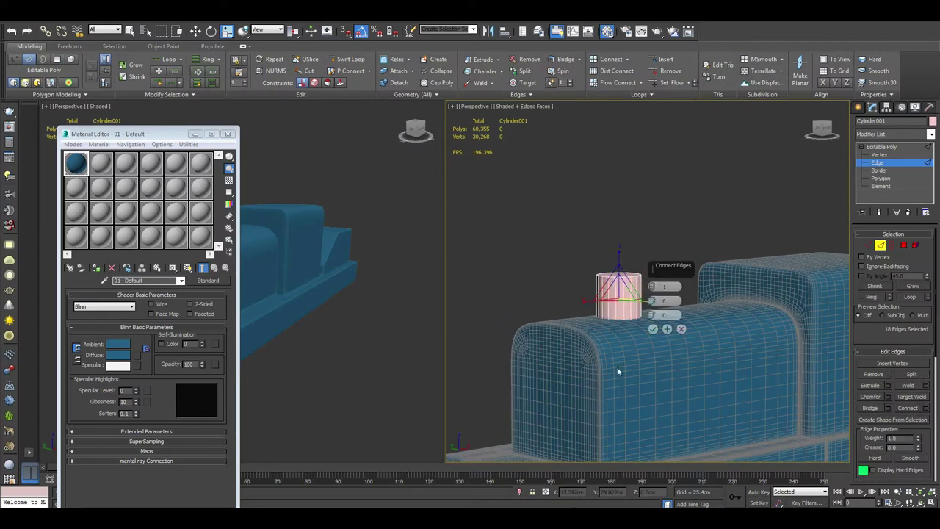
Inset the chimney cylinder's top and slide an edge loop up near the rim
click(652, 315)
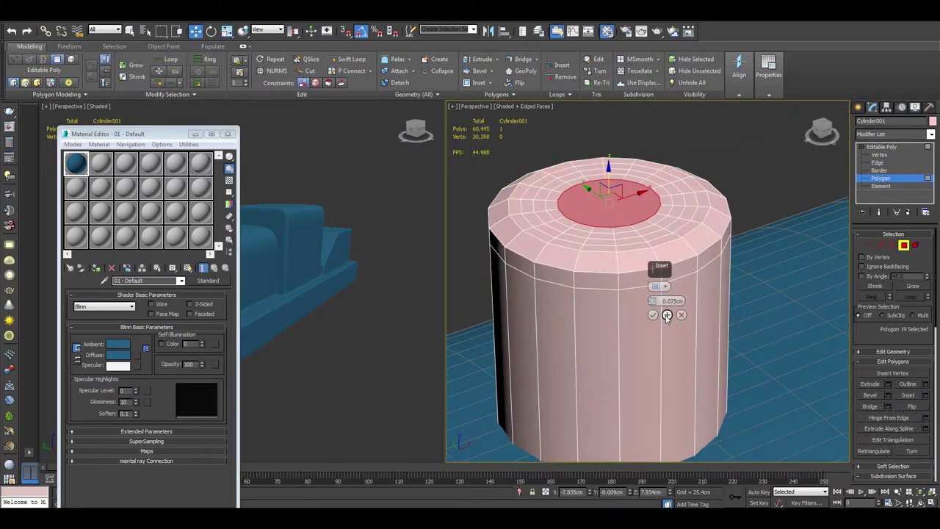
click(652, 314)
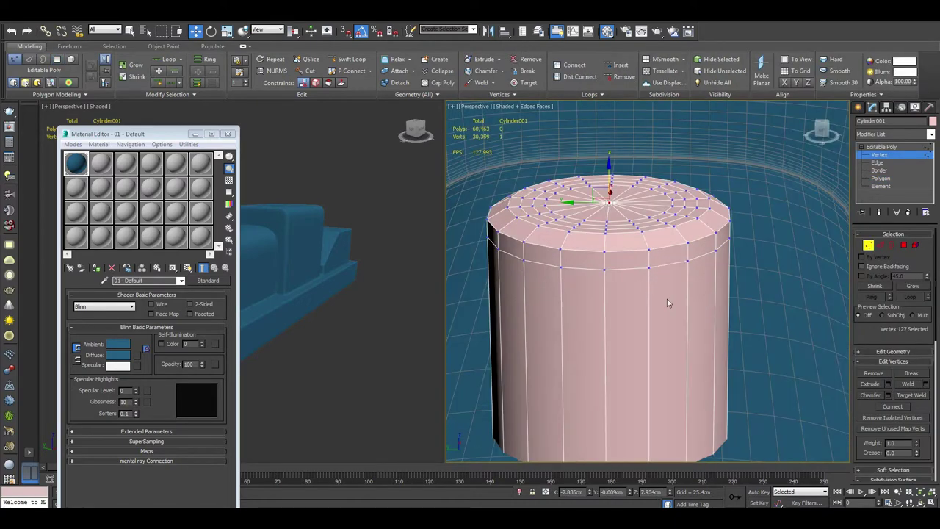
click(876, 170)
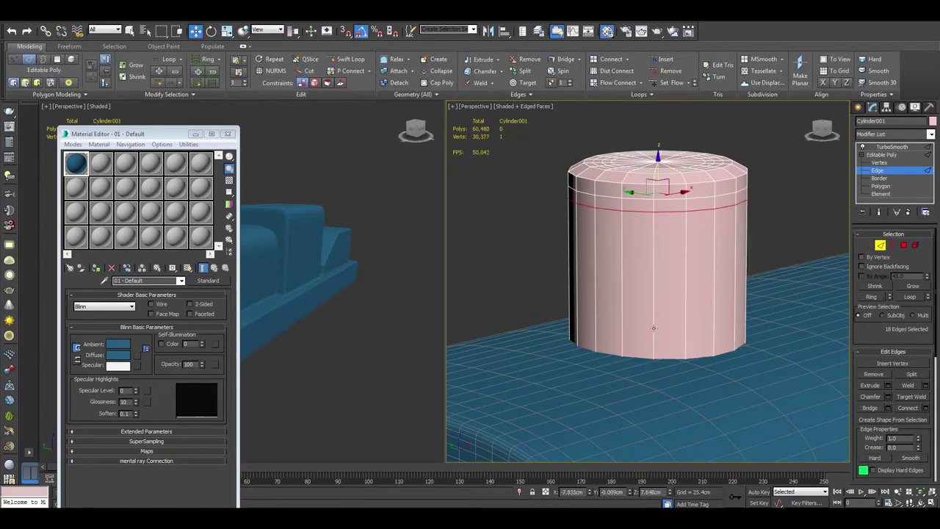
drag(657, 167, 657, 141)
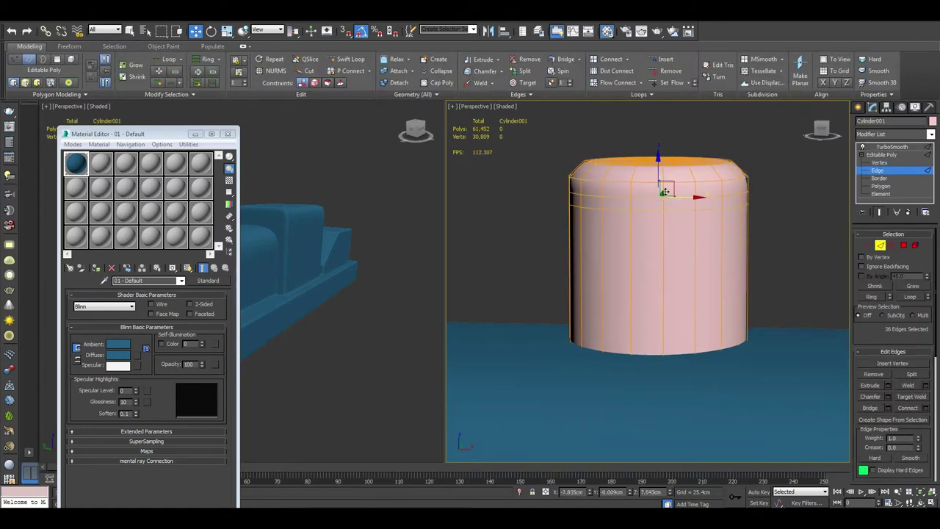
Select the chimney's top rim edges for extra holding loops
key(F4)
alt+middle_drag(664, 192, 700, 155)
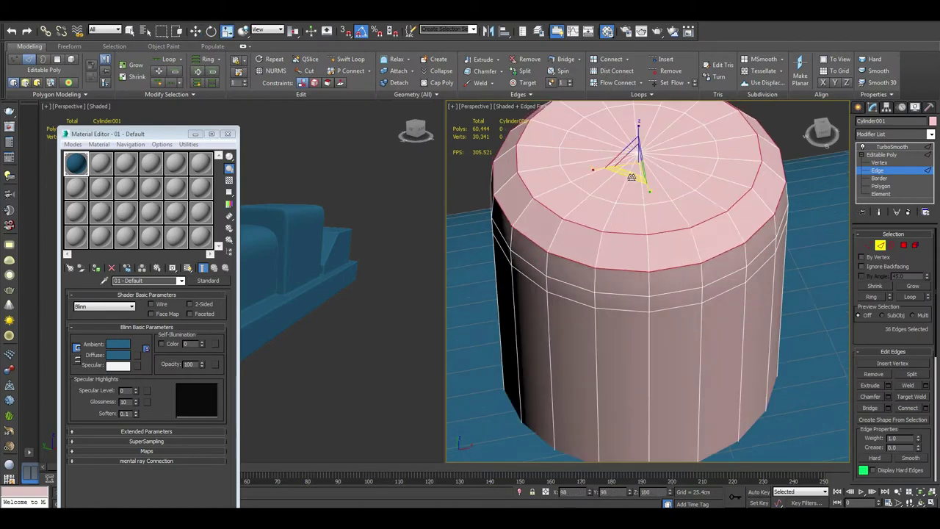
key(w)
scroll(633, 169, down, 5)
alt+middle_drag(661, 176, 758, 159)
scroll(683, 193, up, 3)
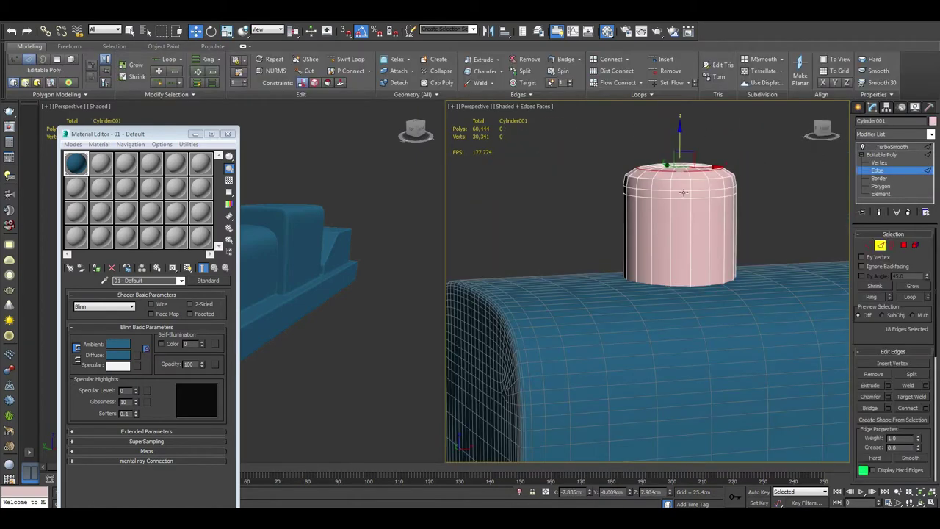
alt+middle_drag(677, 179, 663, 193)
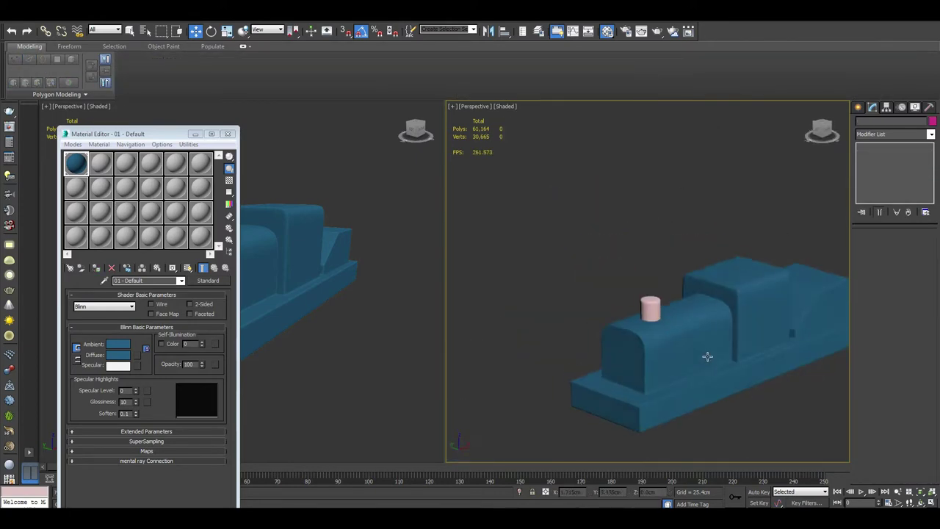
Make a red material in a new slot, then select the dome's base edges
click(101, 163)
click(122, 356)
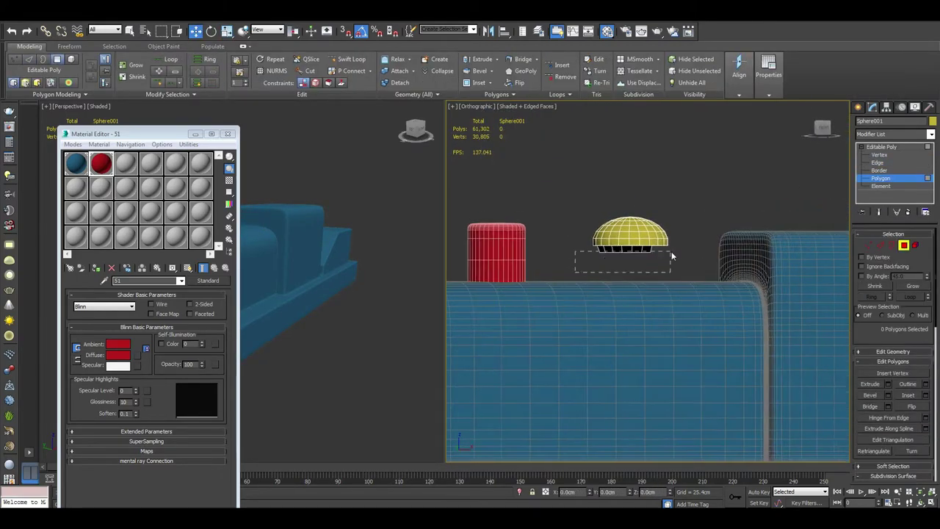
drag(577, 266, 671, 251)
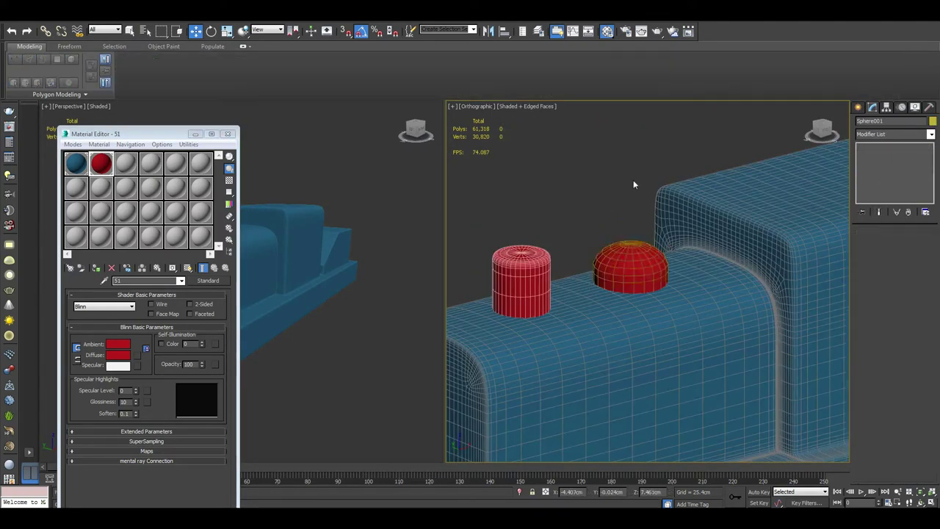
click(879, 162)
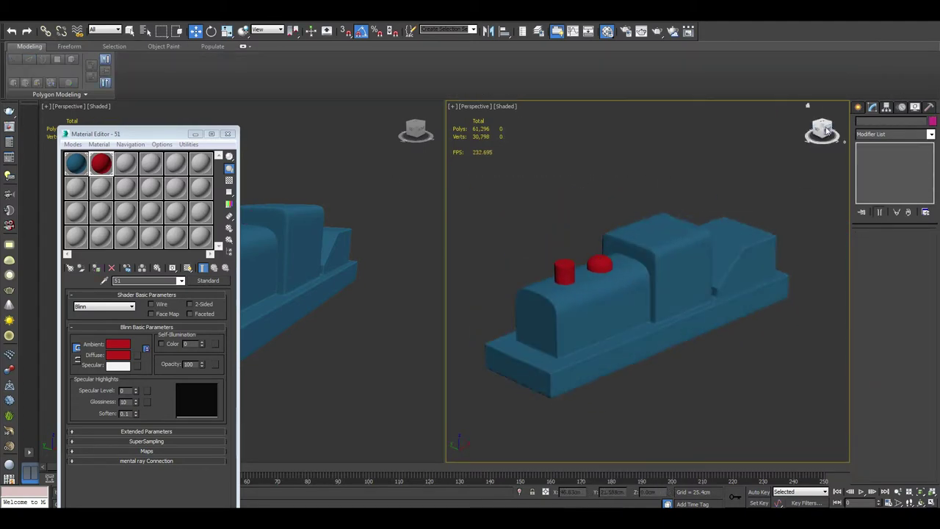
click(490, 107)
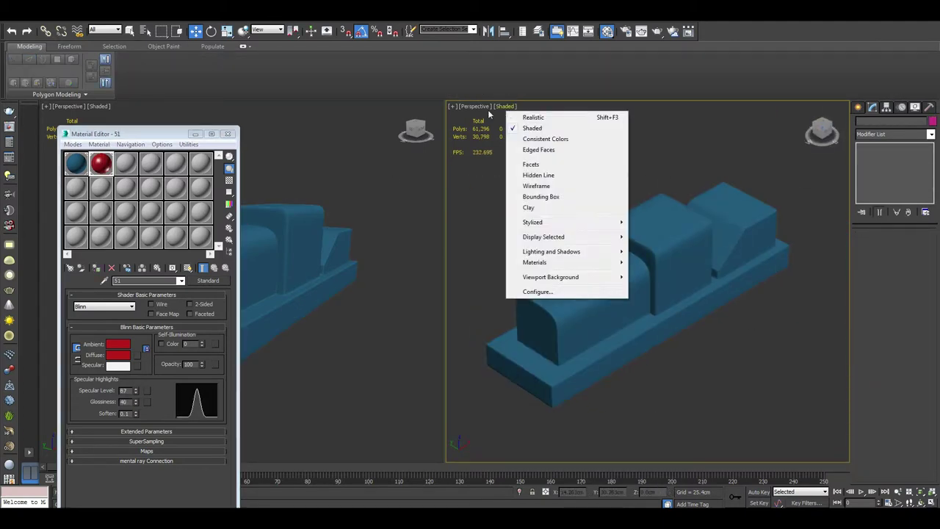
click(551, 211)
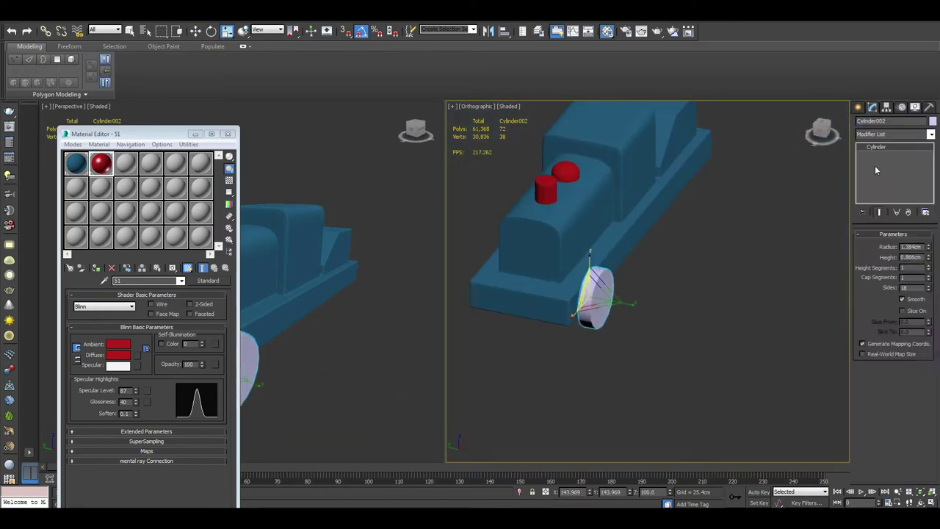
Revert the wheel cylinder's sides change and view the train from the front
key(ctrl+z)
click(929, 287)
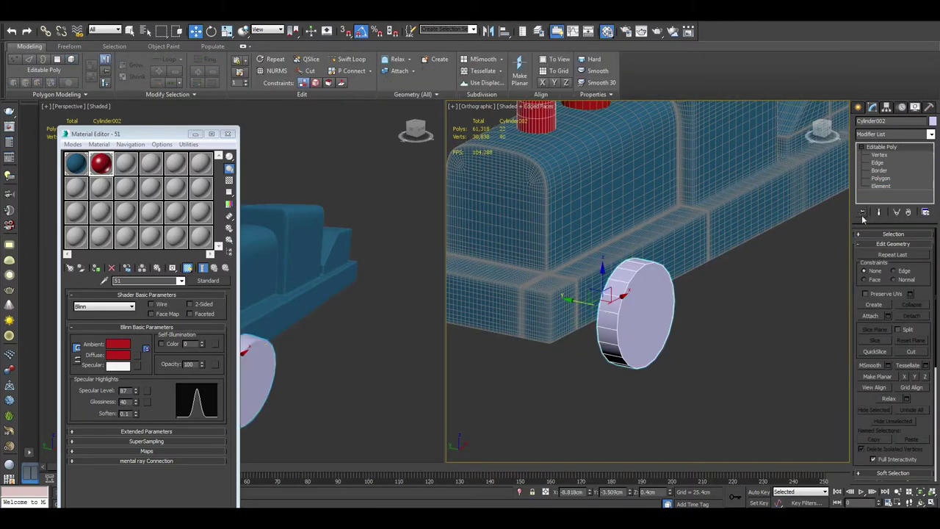
key(f)
scroll(688, 257, down, 5)
Clone the wheel toward the locomotive's back and add connecting edges to it
shift+drag(692, 291, 767, 292)
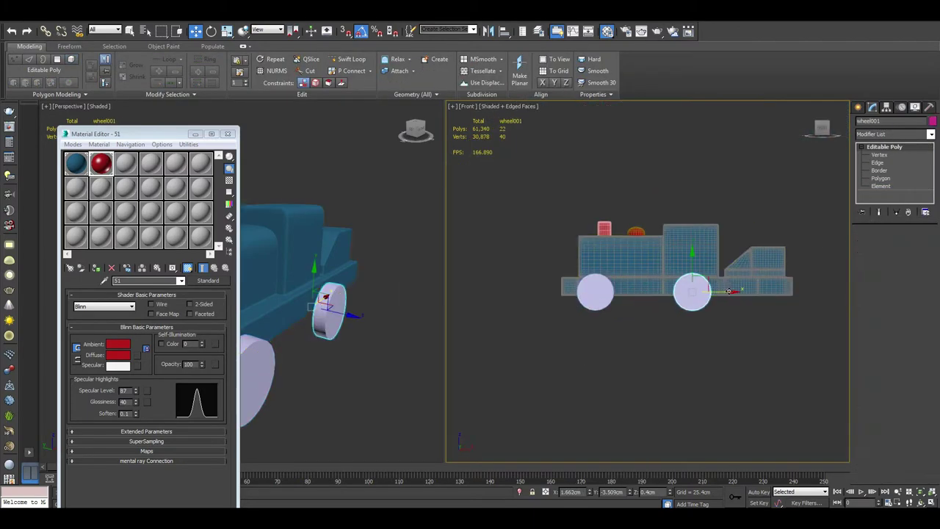
key(Return)
alt+middle_drag(734, 294, 666, 338)
scroll(666, 338, up, 5)
key(2)
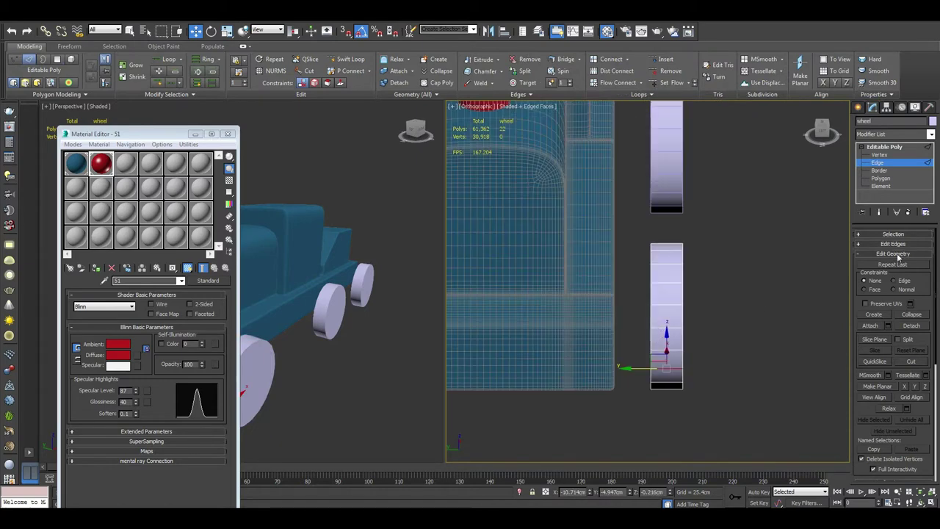
click(653, 329)
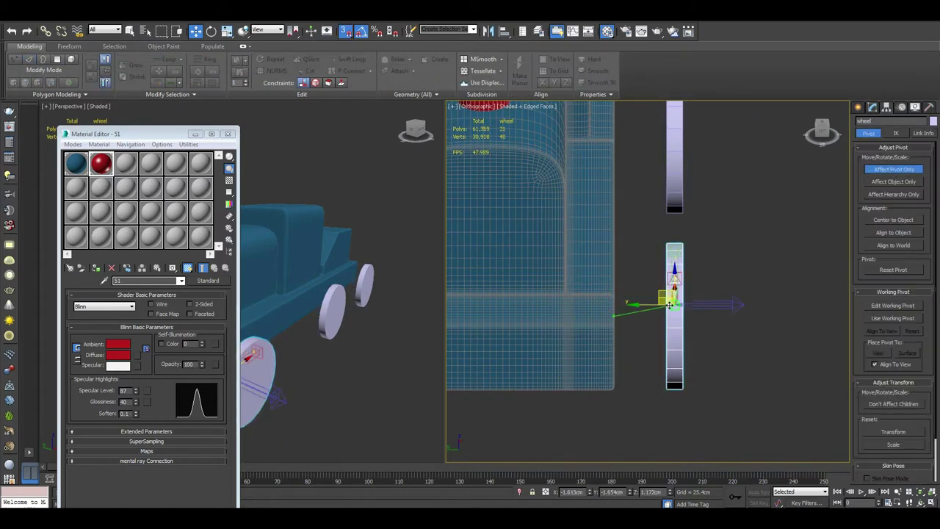
Mirror the wheels to the train's other side with a Symmetry modifier on Y
click(894, 133)
click(892, 216)
click(889, 252)
alt+middle_drag(734, 294, 681, 269)
Add an edge loop around the wheel's rim
click(881, 186)
key(l)
key(2)
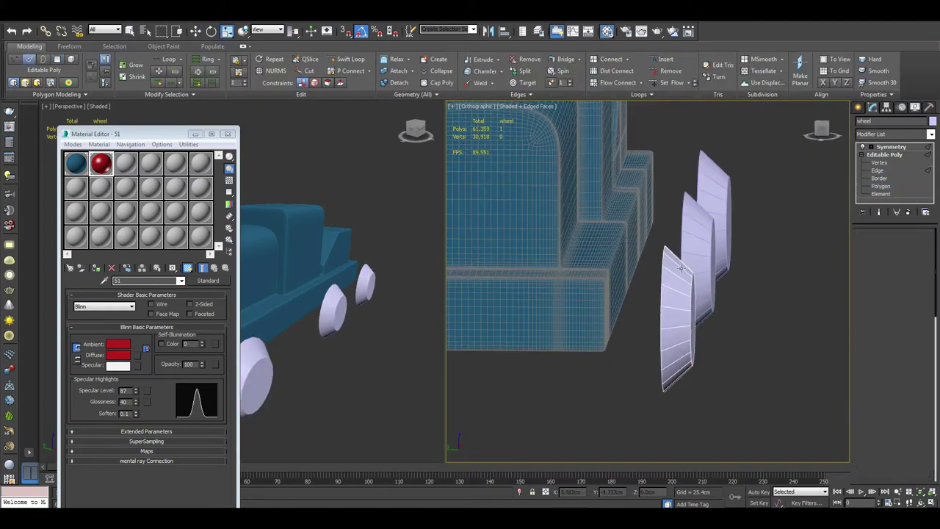
click(925, 409)
alt+middle_drag(734, 293, 771, 279)
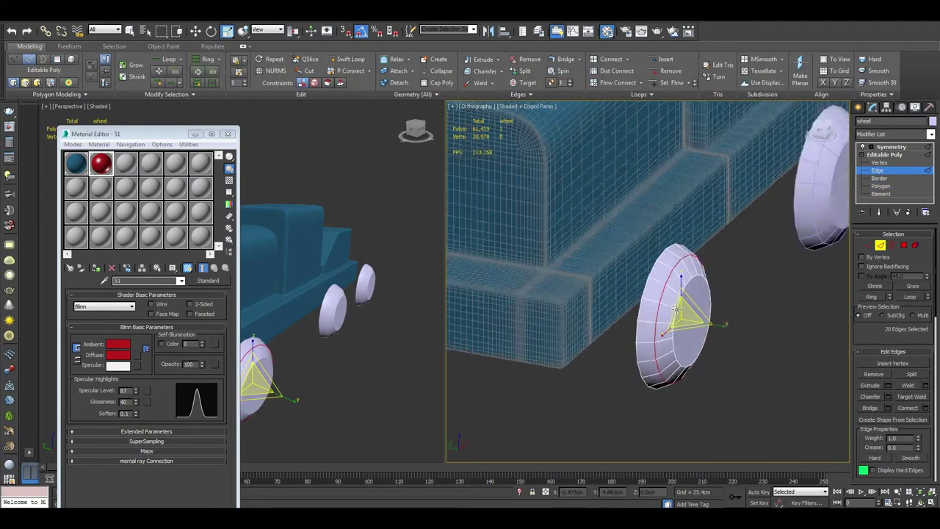
Inset the wheel's flat cap face and connect a loop around it
key(4)
click(675, 323)
click(923, 395)
scroll(655, 303, up, 5)
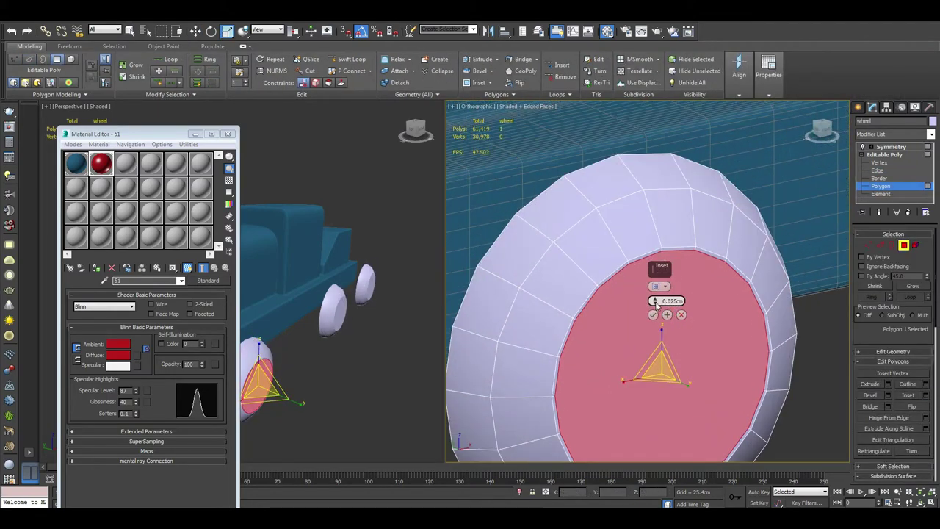
click(878, 171)
click(925, 408)
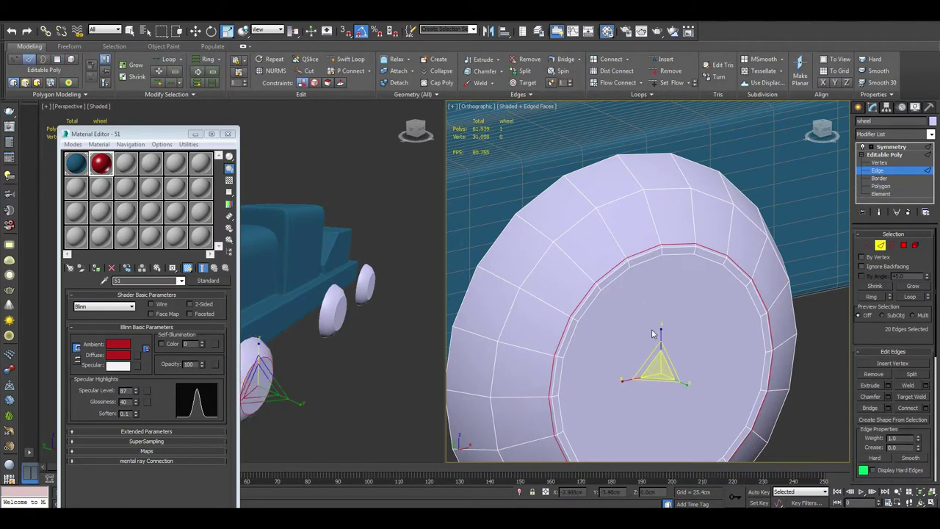
key(4)
click(653, 314)
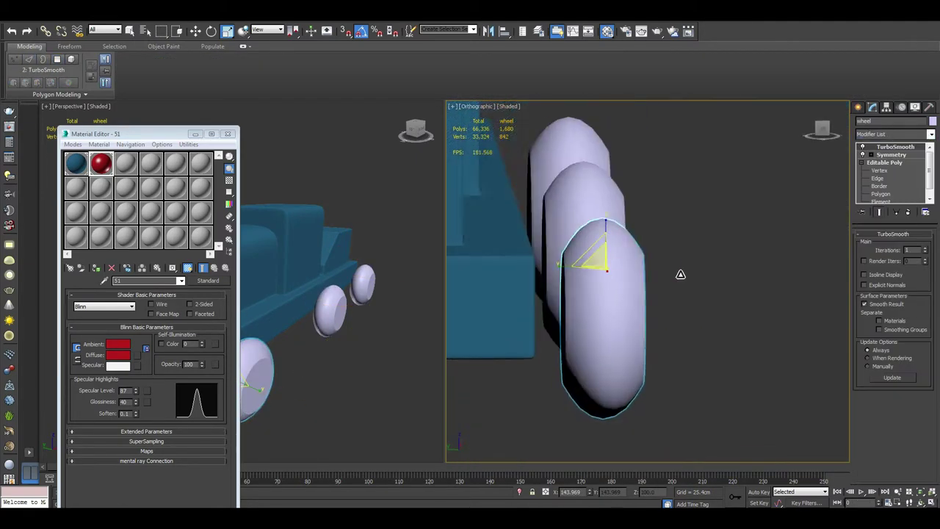
Add TurboSmooth to show the rounded wheels
alt+middle_drag(680, 273, 623, 245)
click(878, 211)
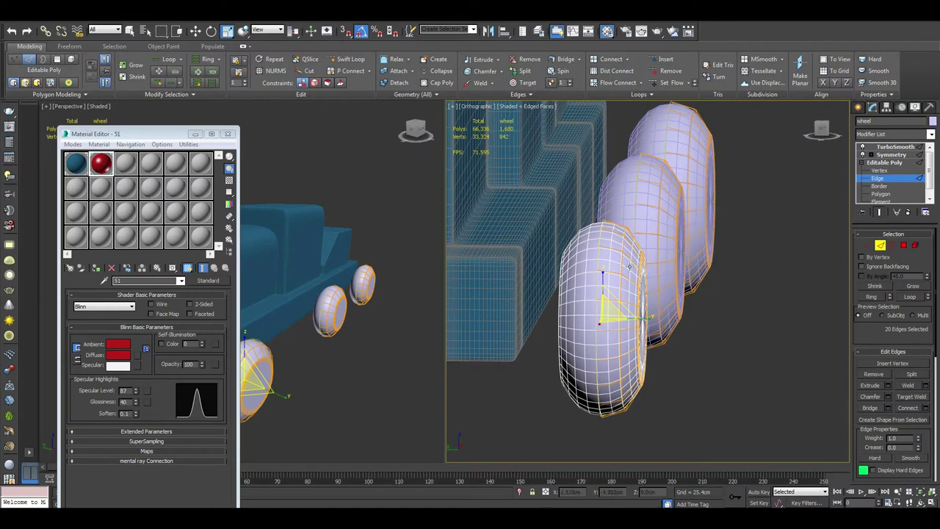
alt+middle_drag(661, 294, 632, 279)
Select the front wheel and turn the view to face it head-on
key(m)
key(F4)
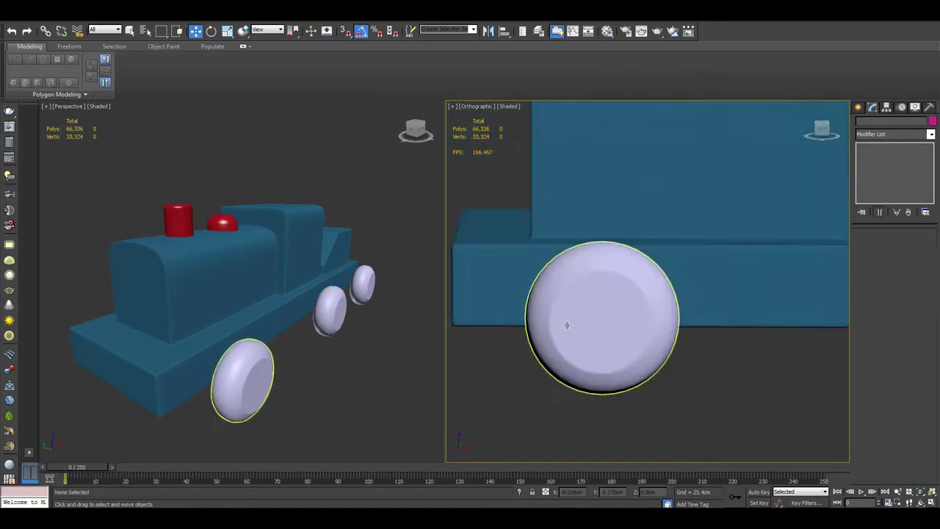
key(5)
click(580, 309)
click(895, 147)
key(F4)
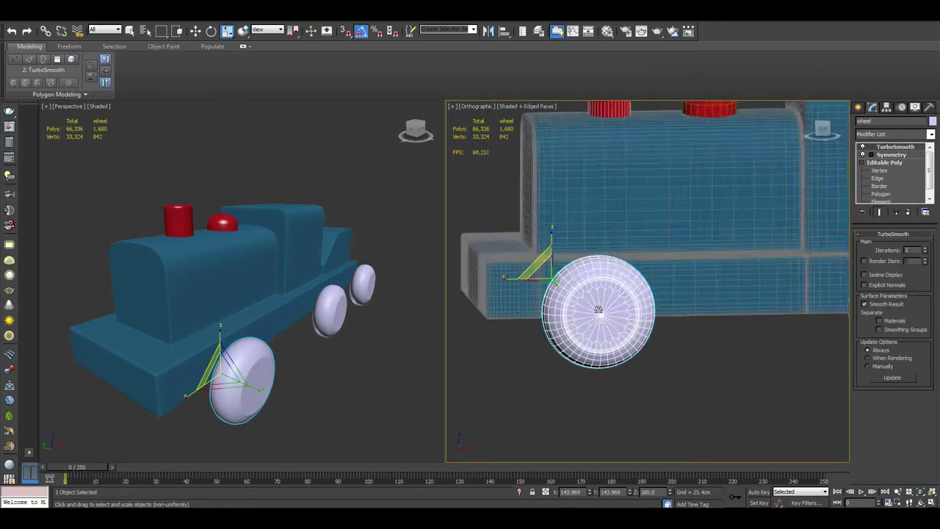
mouse_move(661, 294)
alt+middle_down()
mouse_move(638, 289)
mouse_move(624, 354)
alt+middle_up()
key(1)
key(F4)
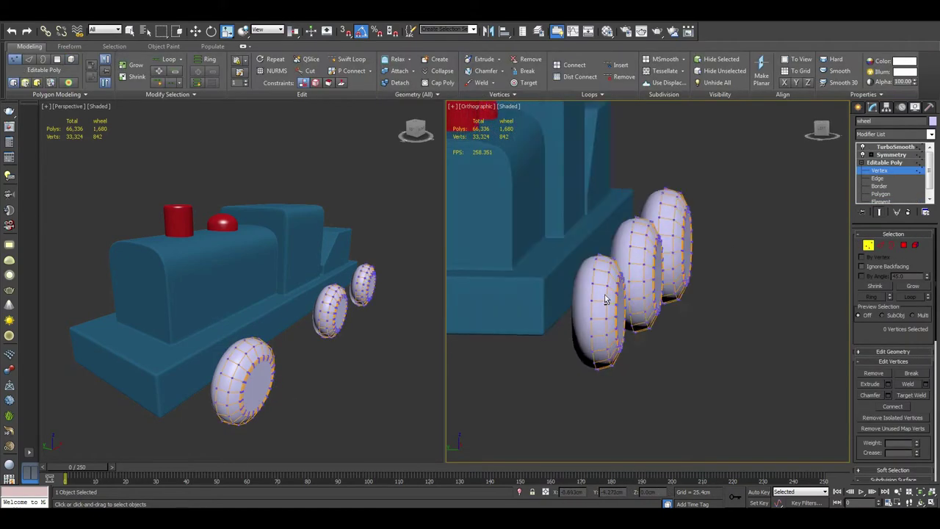
scroll(593, 315, up, 2)
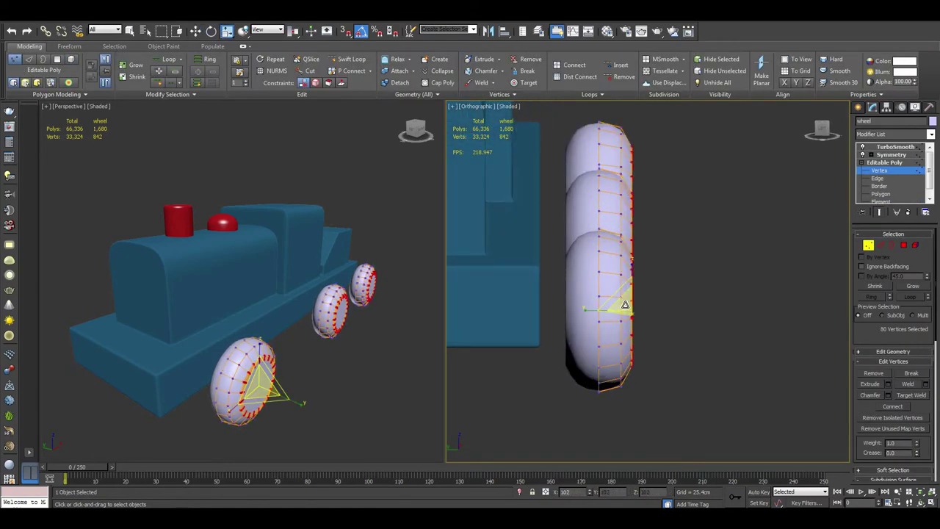
alt+middle_drag(624, 308, 661, 330)
Select the front wheel's centre cap face in Polygon mode
key(4)
click(633, 323)
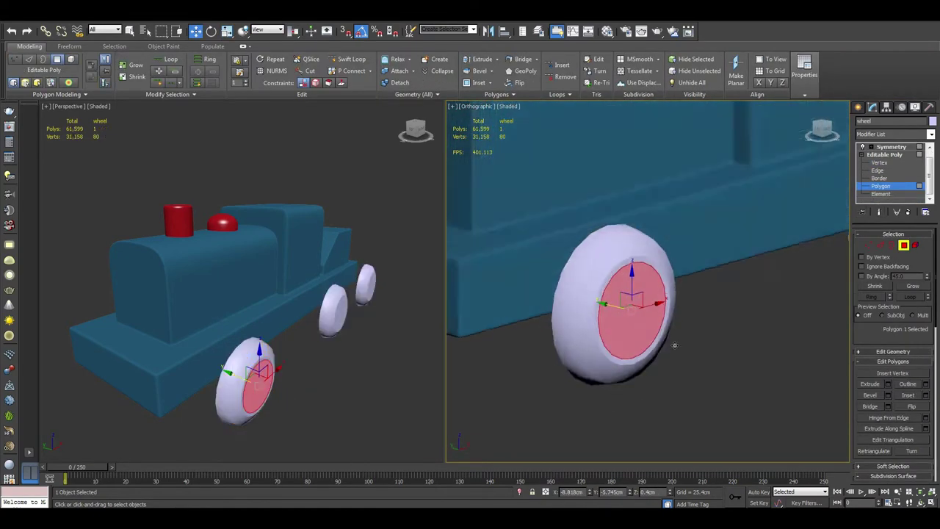
key(z)
key(F4)
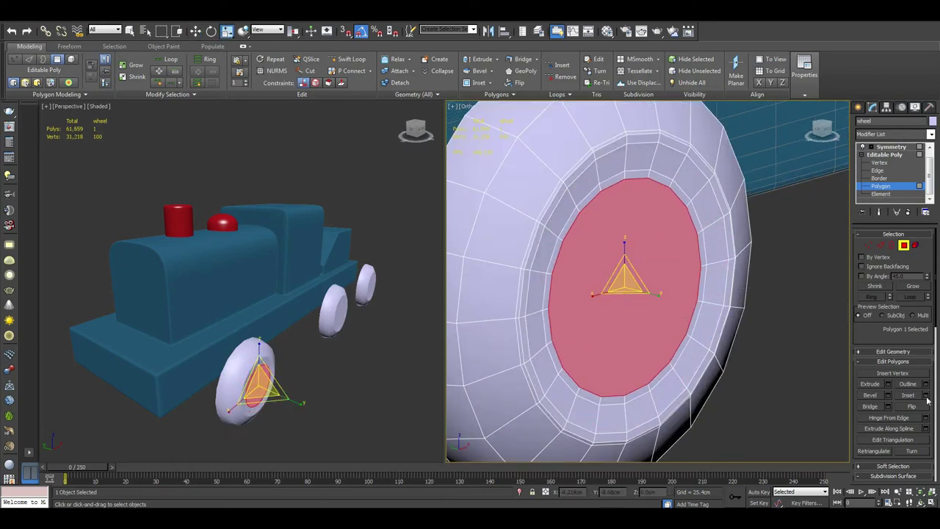
mouse_move(638, 308)
alt+middle_down()
mouse_move(734, 330)
mouse_move(765, 313)
mouse_move(688, 345)
alt+middle_up()
scroll(758, 342, down, 3)
click(758, 342)
click(765, 313)
click(689, 345)
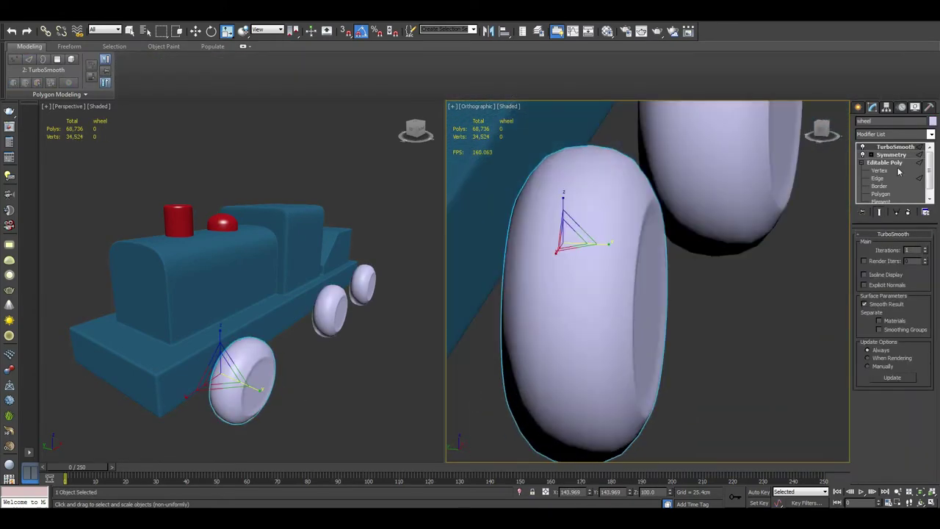
Select the edge loop around the wheel cap and move it
key(l)
key(1)
key(p)
key(F4)
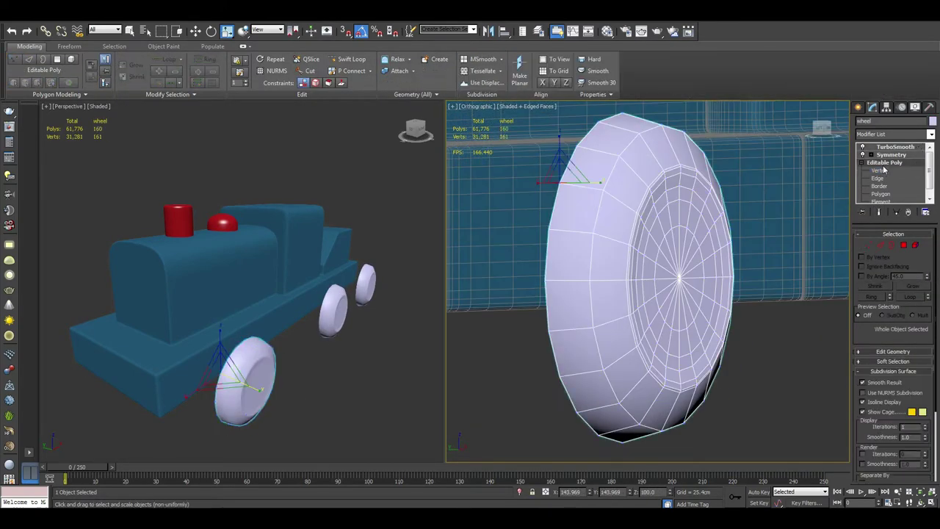
alt+middle_drag(715, 281, 583, 272)
key(2)
scroll(583, 272, up, 3)
key(w)
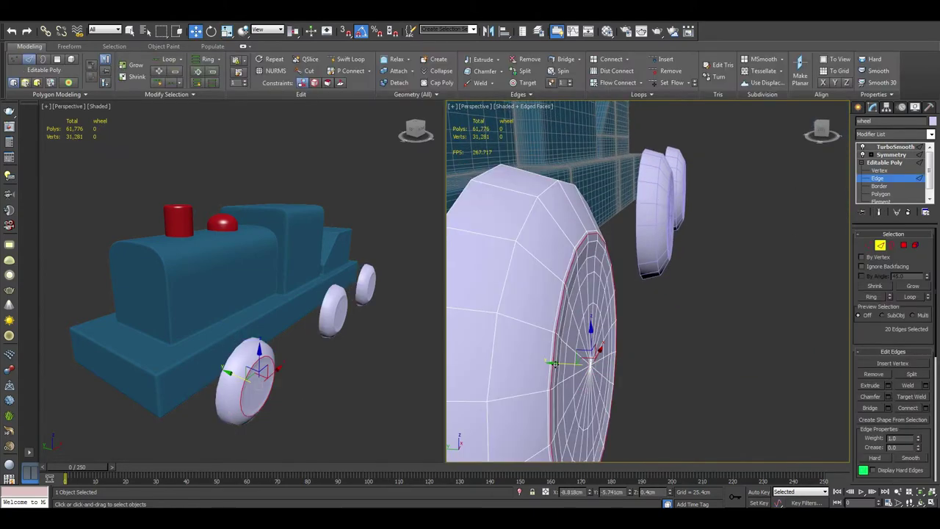
click(880, 180)
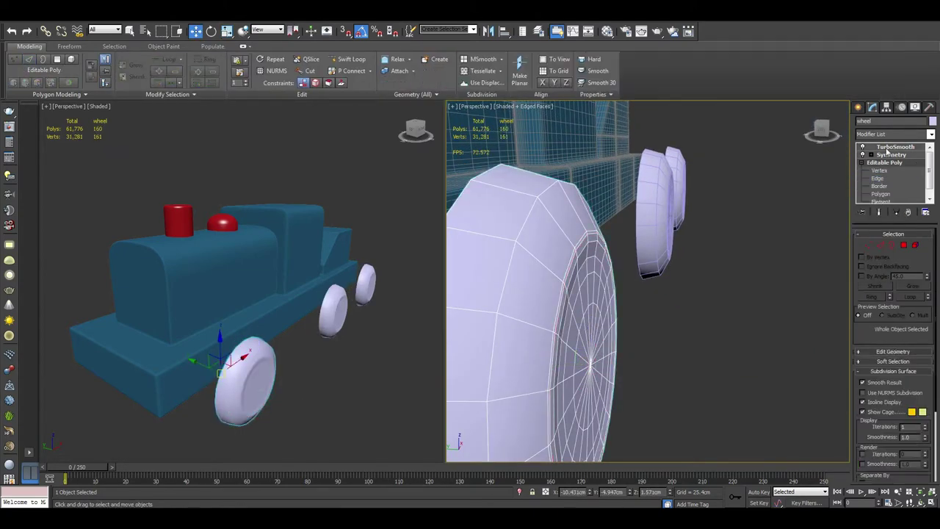
Preview the smoothed wheel from a couple of angles
click(895, 147)
key(F4)
scroll(647, 279, down, 3)
alt+middle_drag(647, 279, 617, 279)
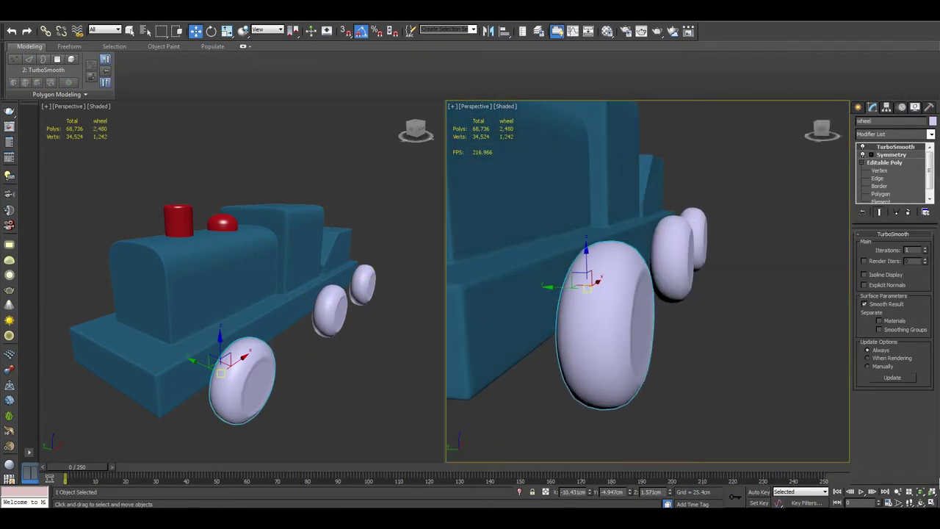
alt+middle_drag(641, 352, 621, 332)
Scale and extrude the cap faces into a raised hub, then preview the smoothing
key(4)
key(F4)
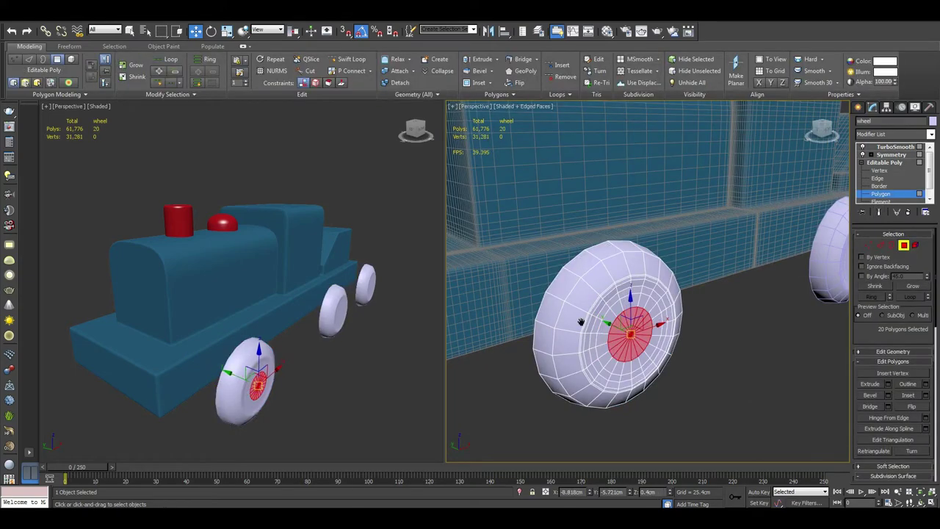
scroll(580, 321, up, 4)
key(r)
alt+middle_drag(707, 341, 708, 380)
click(887, 384)
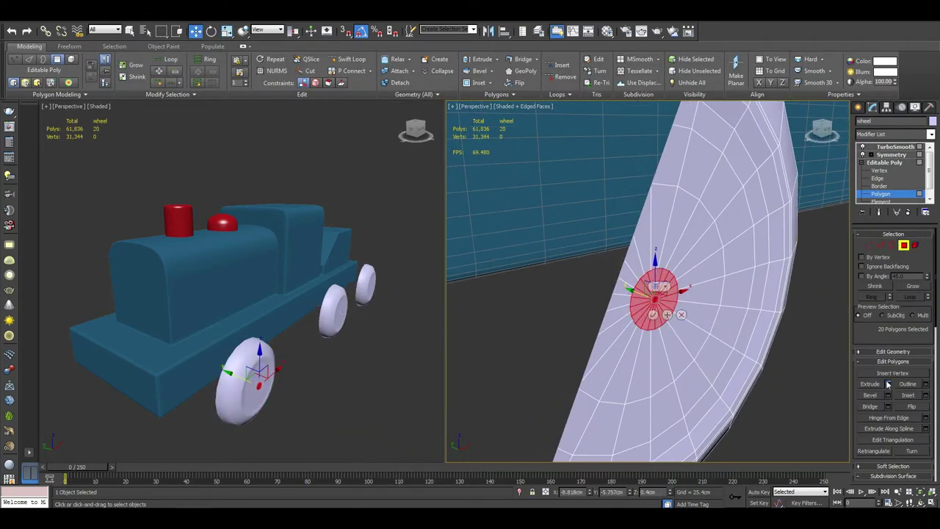
click(654, 316)
alt+middle_drag(661, 308, 705, 294)
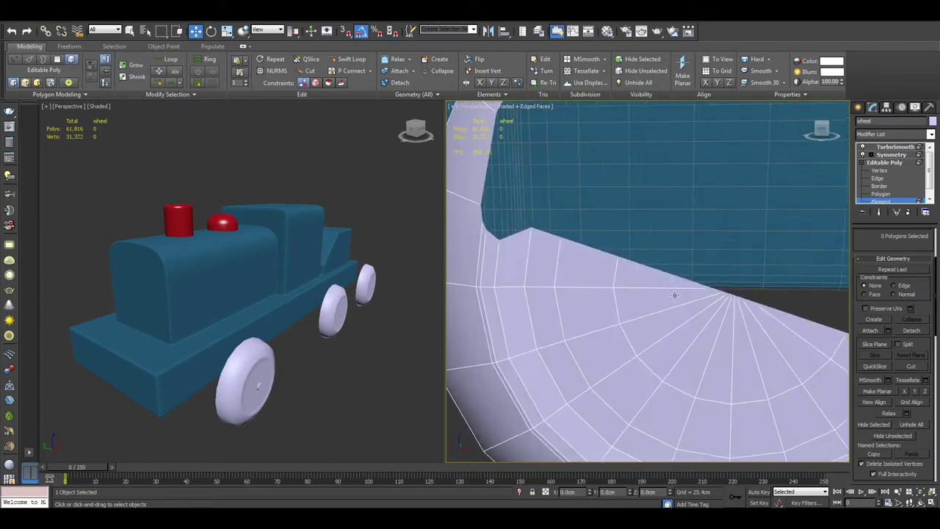
click(894, 147)
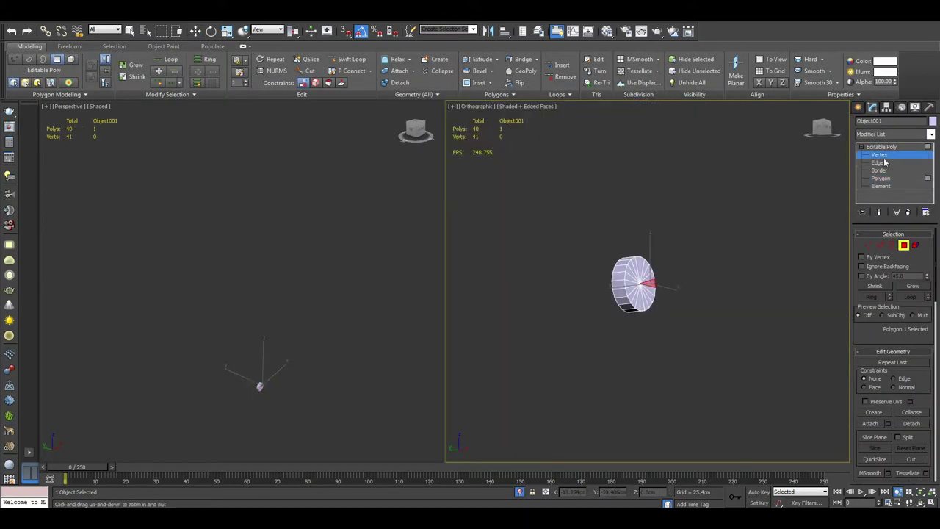
Connect the disc's radial edges to add edge loops and adjust their spacing
click(879, 162)
key(z)
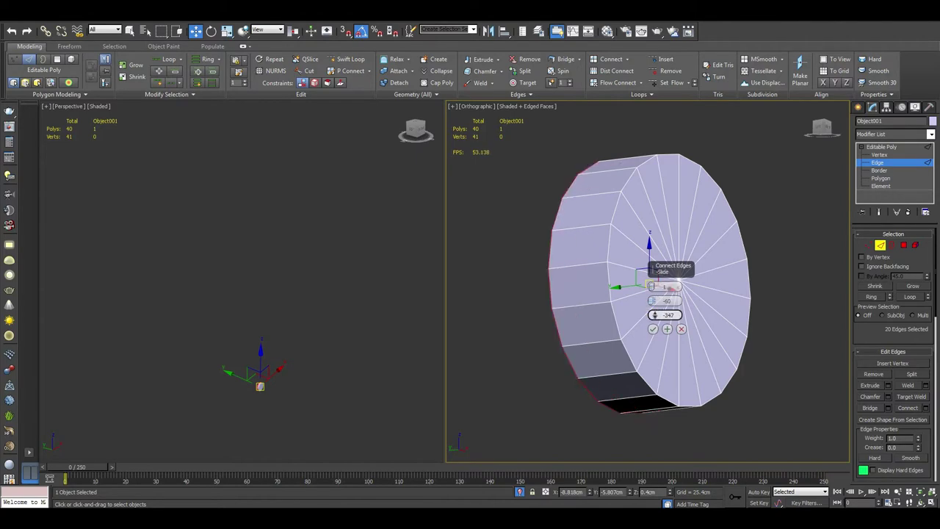
click(652, 328)
alt+middle_drag(652, 328, 712, 227)
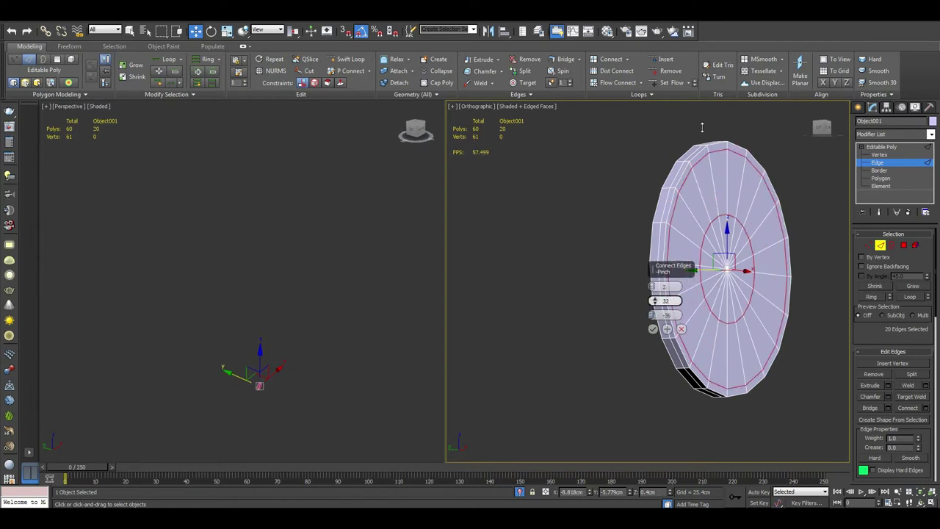
key(Return)
alt+middle_drag(701, 127, 700, 267)
Add TurboSmooth subdivision smoothing to the disc and clear the edge selection
key(1)
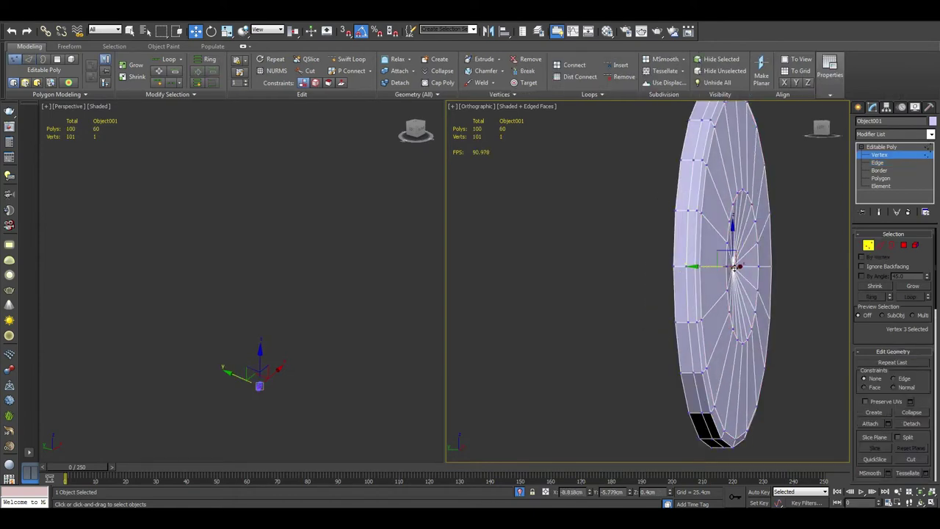
scroll(713, 267, down, 2)
key(F4)
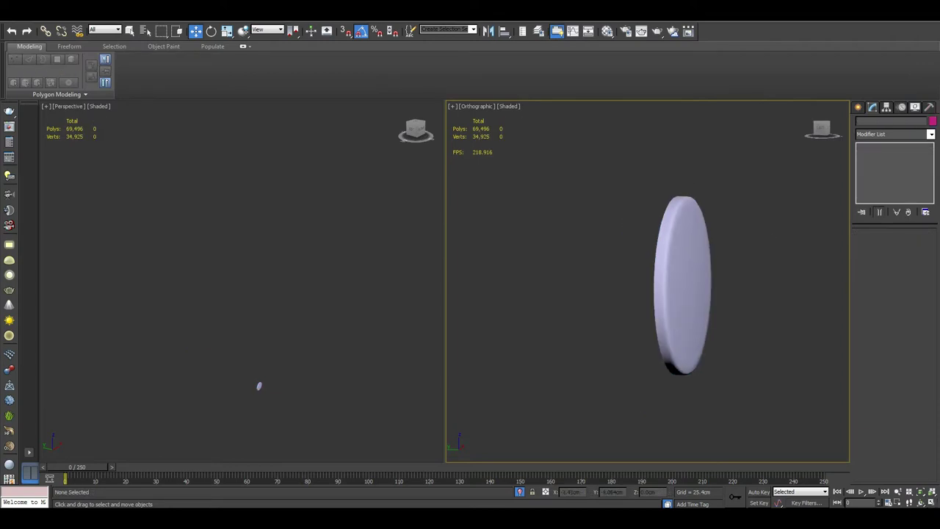
click(877, 171)
click(751, 161)
scroll(751, 162, up, 2)
scroll(662, 194, up, 1)
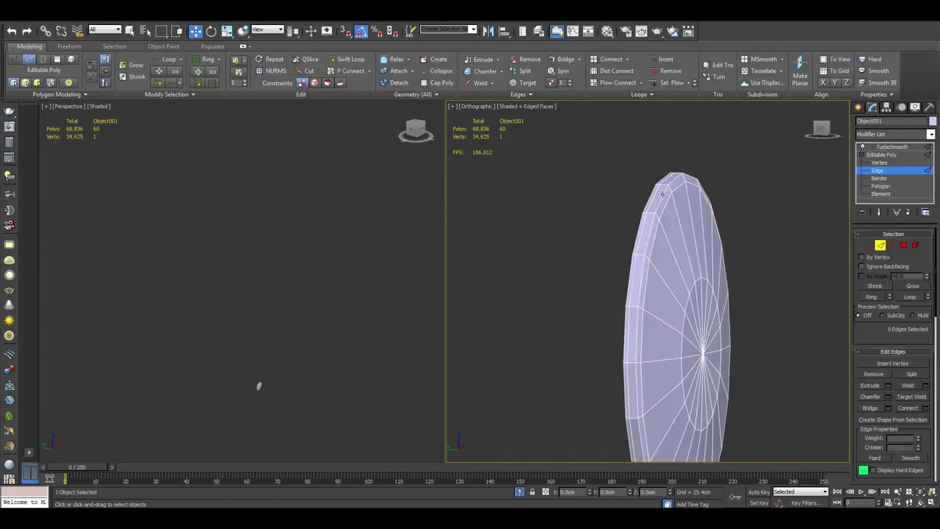
Reselect the upright disc and tweak its vertices
click(895, 153)
alt+middle_drag(682, 322, 732, 267)
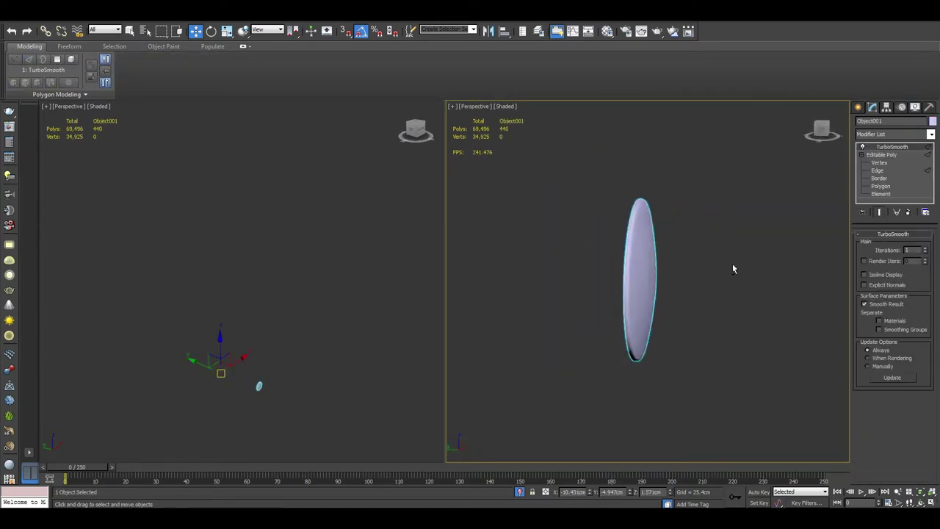
key(p)
key(1)
click(798, 208)
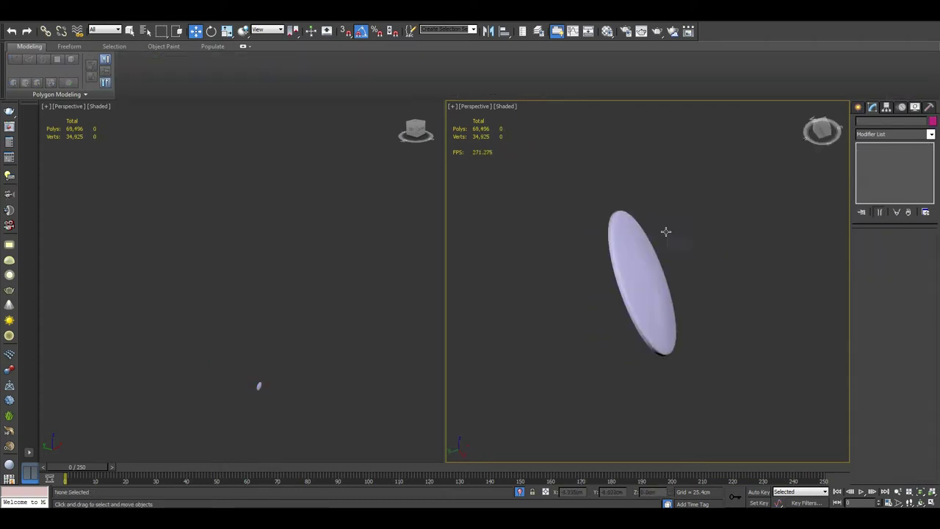
alt+middle_drag(666, 232, 726, 298)
click(662, 299)
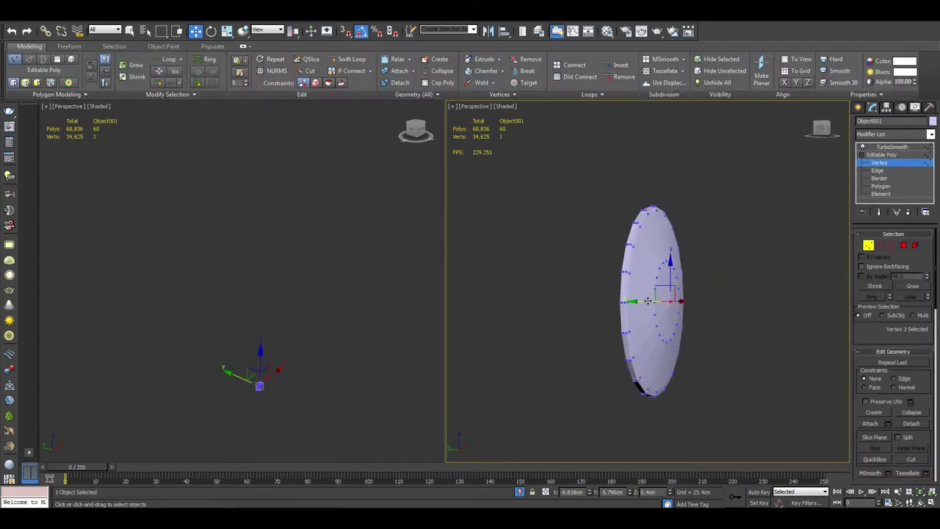
alt+middle_drag(647, 300, 683, 296)
Exit edge editing, end isolation and inspect the smoothed wheel with its hub
key(F4)
key(2)
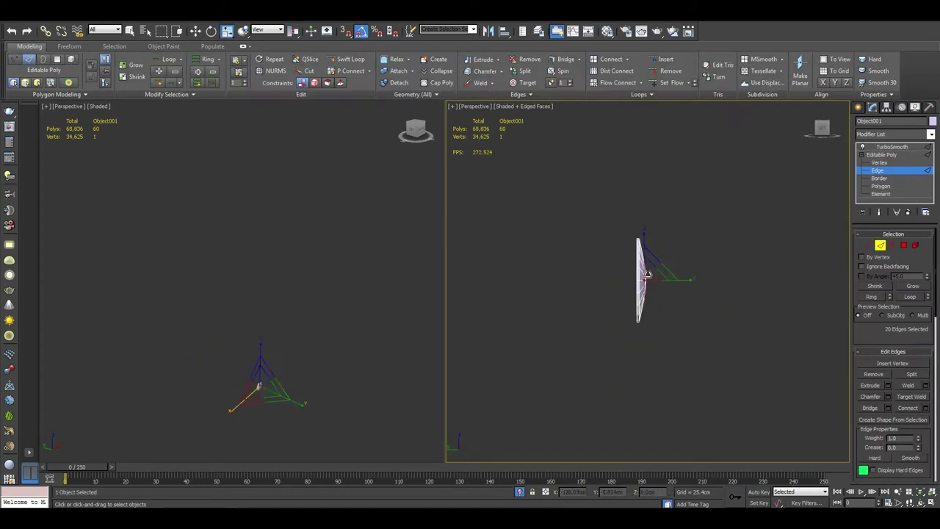
key(F4)
alt+middle_drag(759, 252, 664, 249)
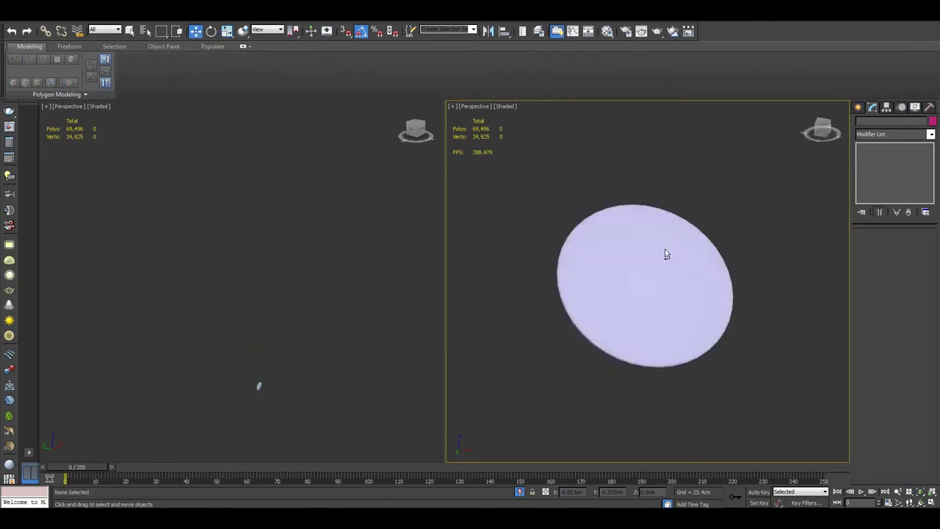
key(alt+q)
scroll(562, 329, up, 5)
scroll(562, 329, down, 5)
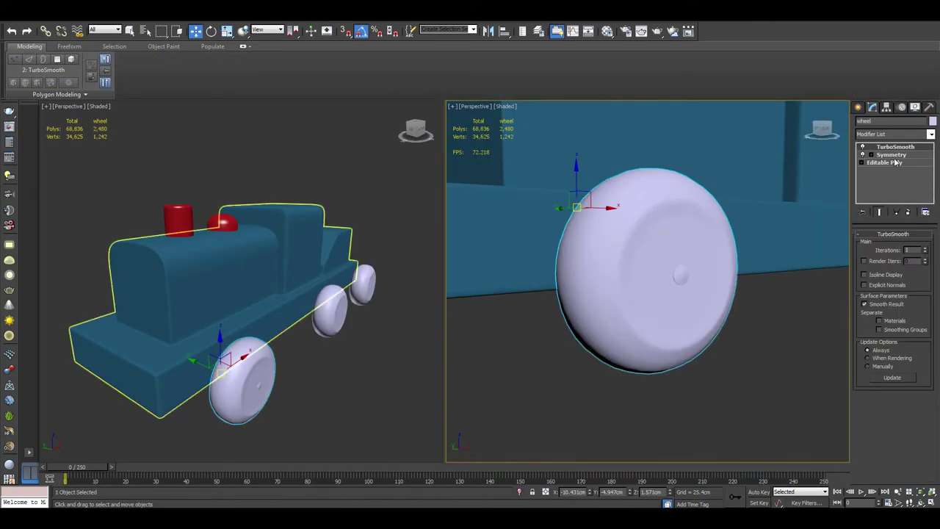
Select a locomotive wheel and give a new material a yellow diffuse colour
click(246, 382)
key(F4)
key(r)
key(m)
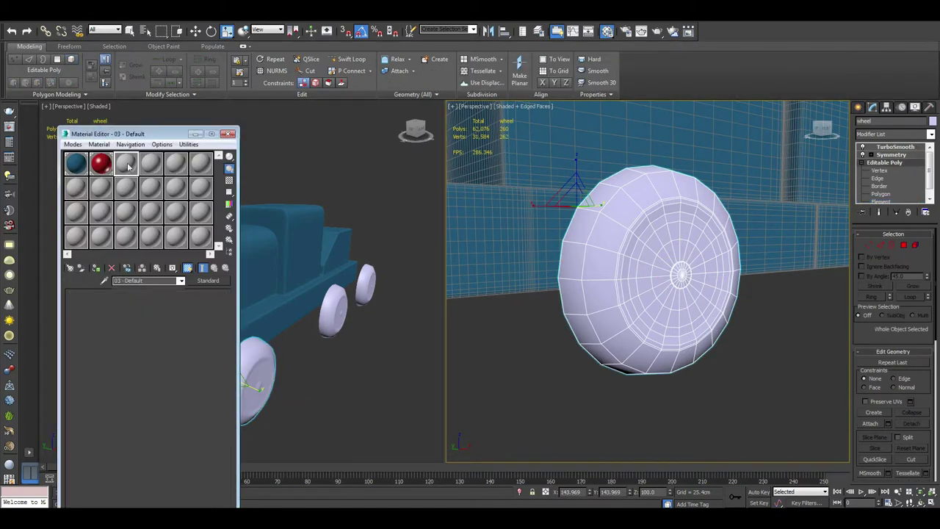
click(126, 163)
click(119, 355)
click(209, 85)
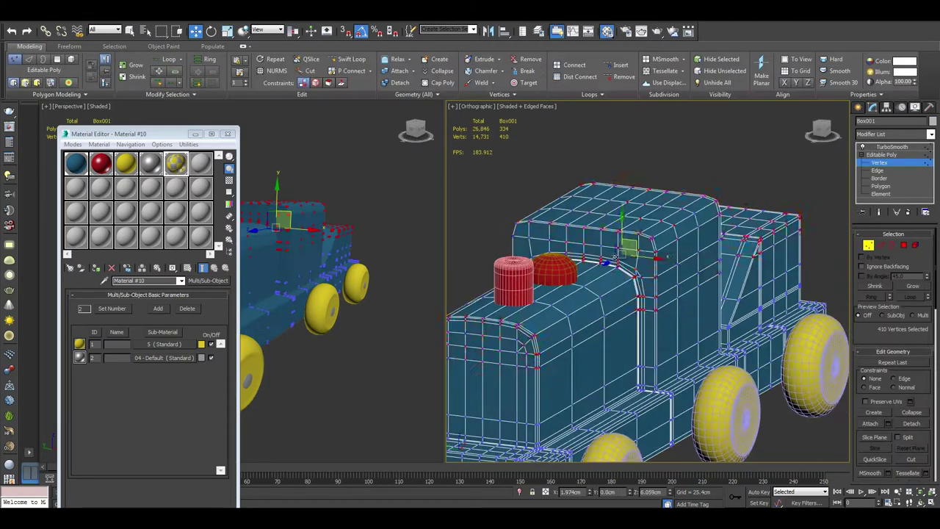
alt+middle_drag(646, 334, 727, 304)
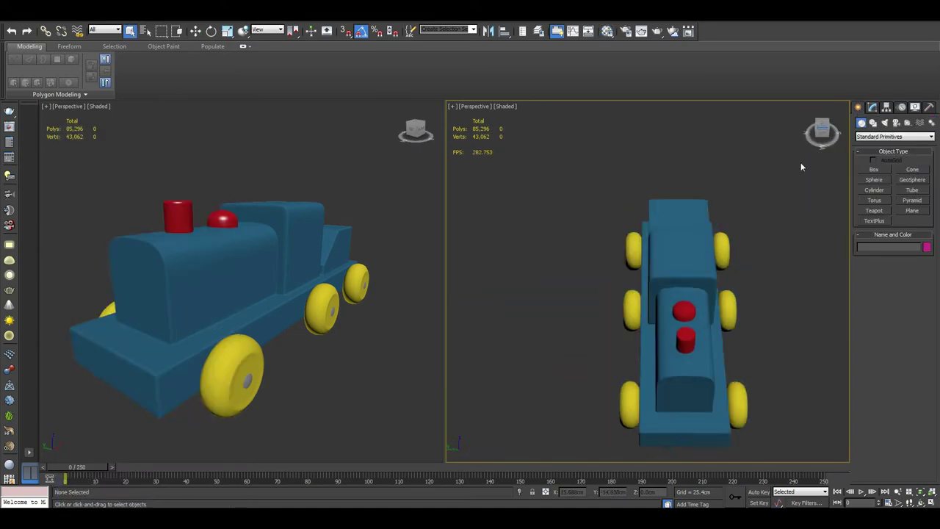
Clear the locomotive body's sub-object selection and orbit the perspective view
click(872, 108)
key(1)
scroll(672, 241, up, 3)
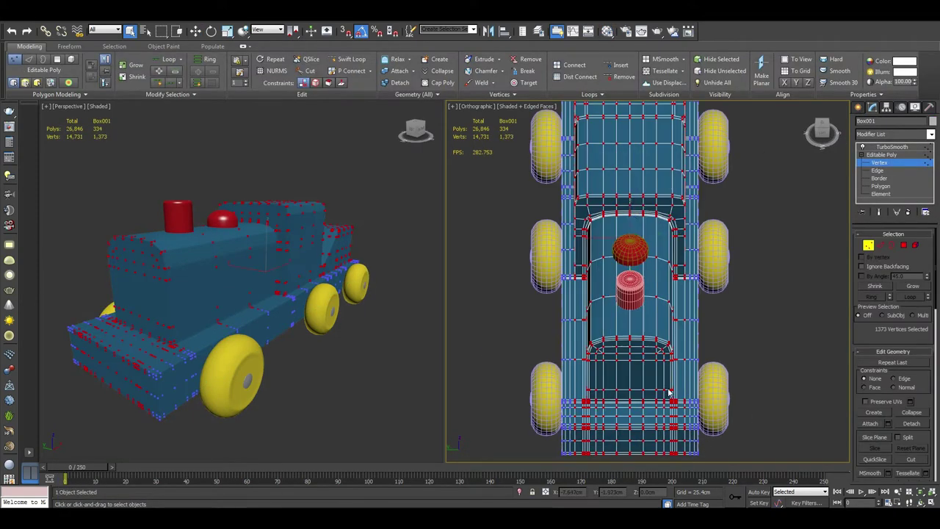
key(ctrl+a)
key(2)
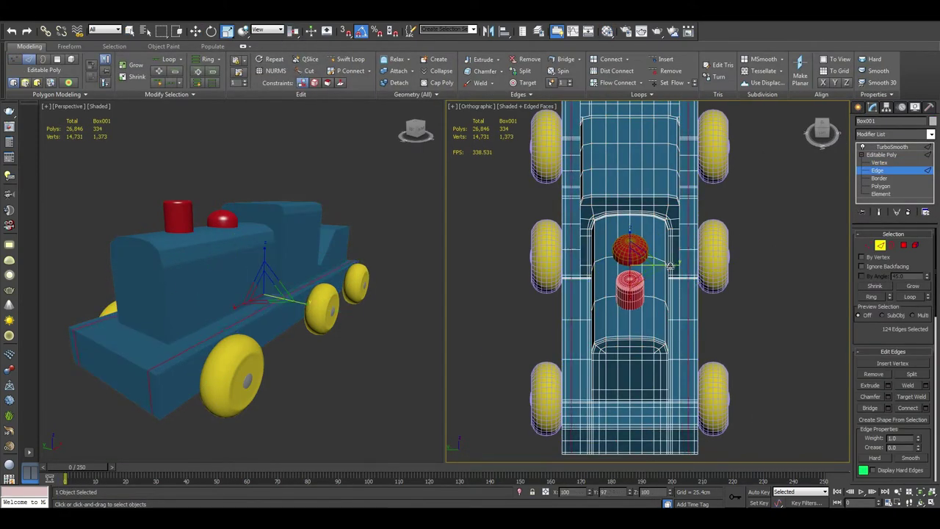
key(ctrl+d)
scroll(669, 265, down, 5)
key(p)
alt+middle_drag(669, 266, 770, 328)
Create a small cylinder beside the locomotive body and reduce its side count
click(858, 107)
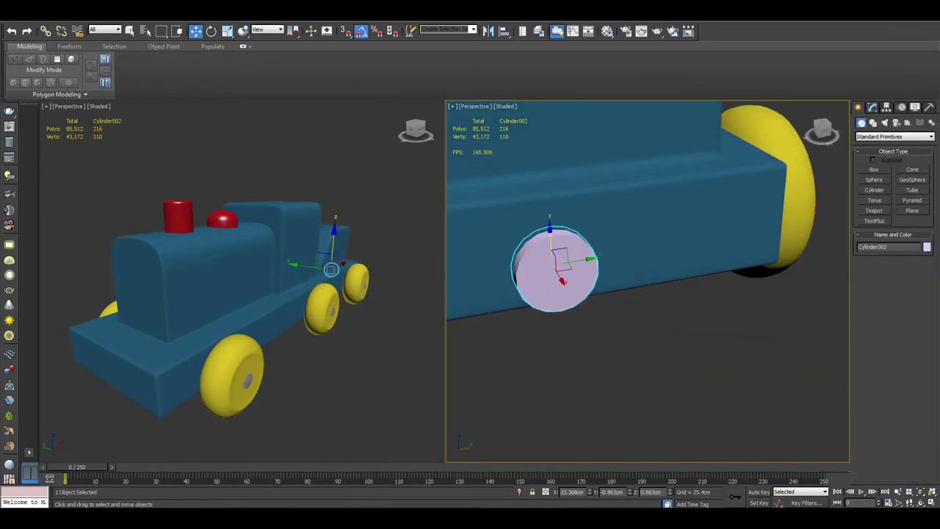
alt+middle_drag(587, 243, 627, 255)
mouse_move(661, 220)
alt+middle_down()
mouse_move(745, 189)
mouse_move(610, 271)
mouse_move(700, 283)
alt+middle_up()
key(t)
key(F4)
key(F4)
key(z)
click(871, 107)
key(p)
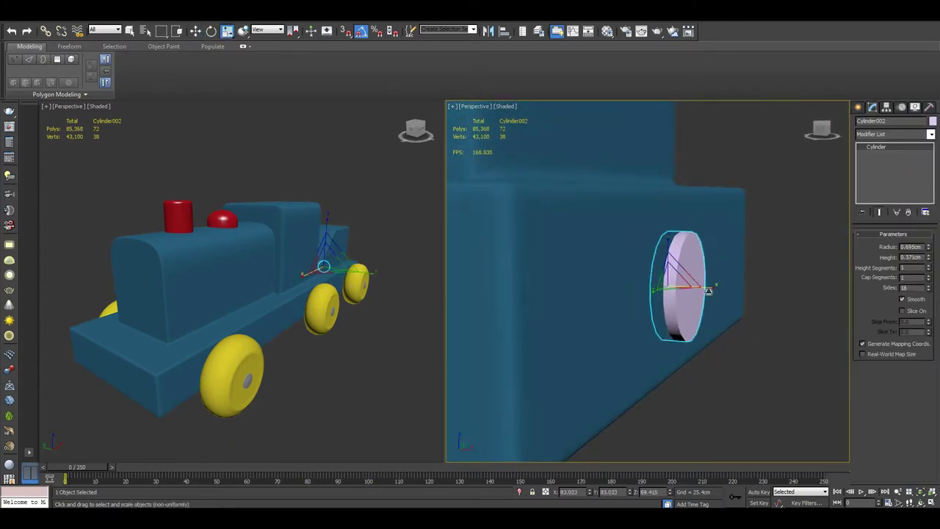
click(929, 289)
key(shift+z)
key(shift+z)
key(shift+z)
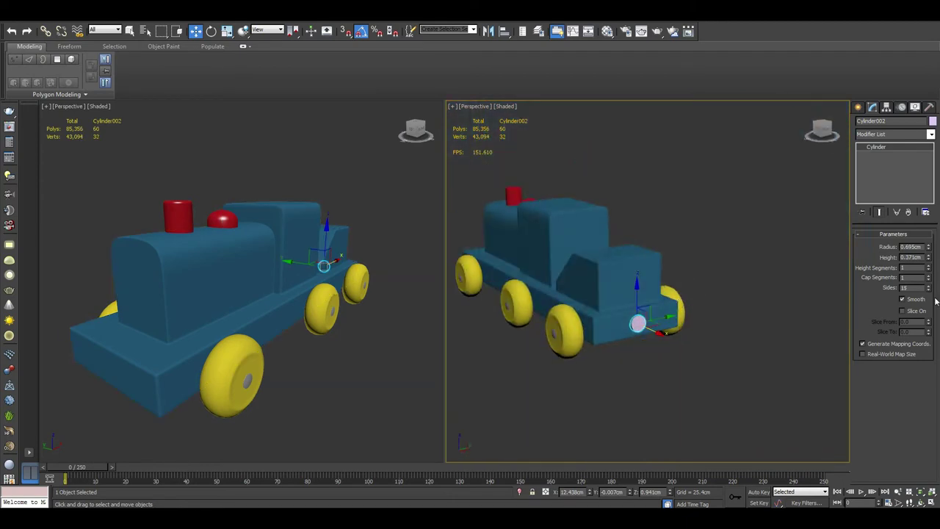
key(z)
scroll(624, 286, up, 3)
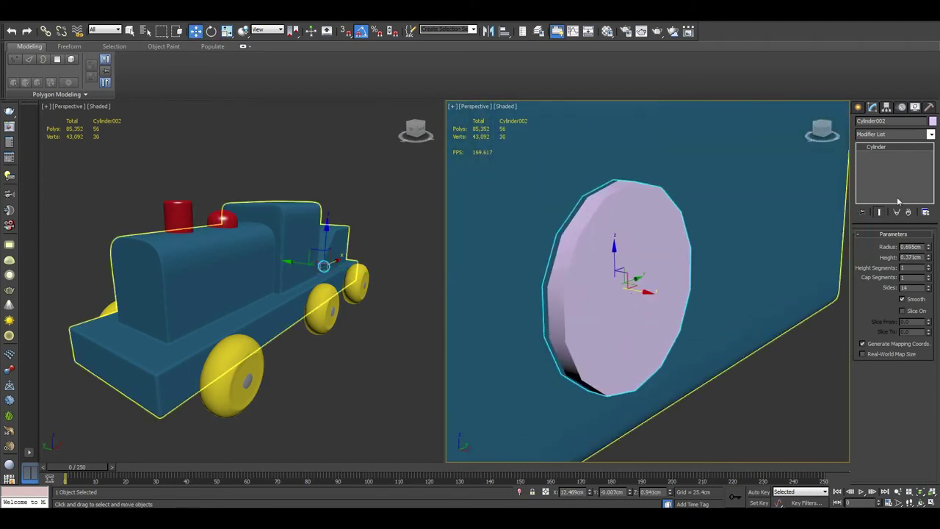
Convert the cylinder to Editable Poly, then bevel and inset its front face
right_click(875, 147)
click(879, 174)
click(880, 179)
click(624, 294)
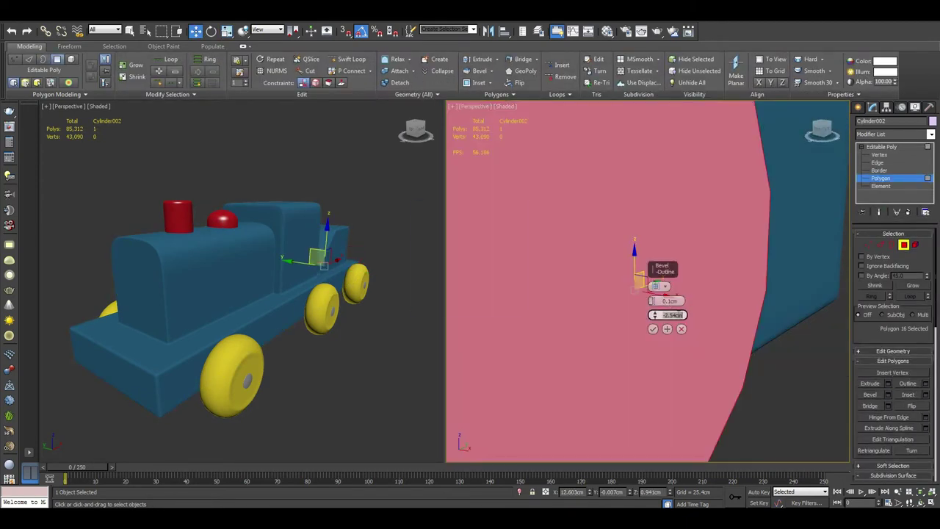
click(887, 395)
drag(674, 294, 674, 308)
click(650, 325)
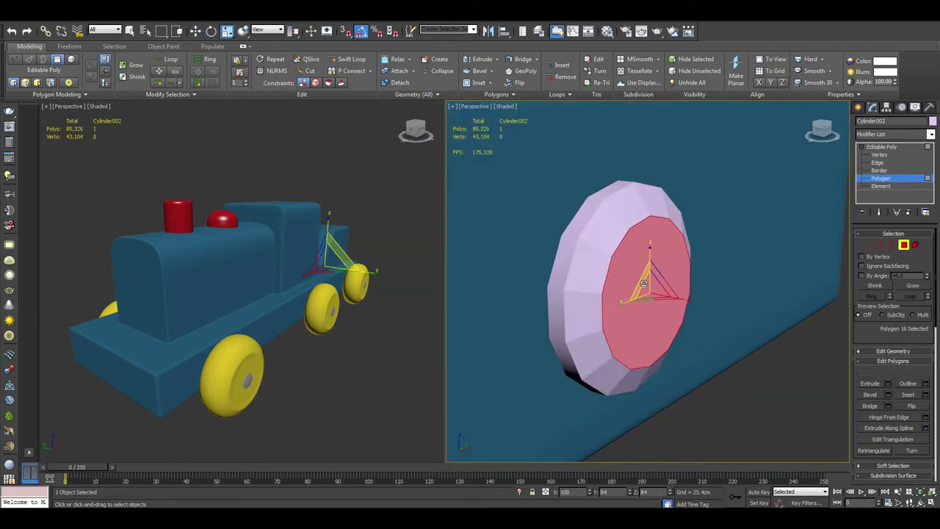
key(ctrl+shift+i)
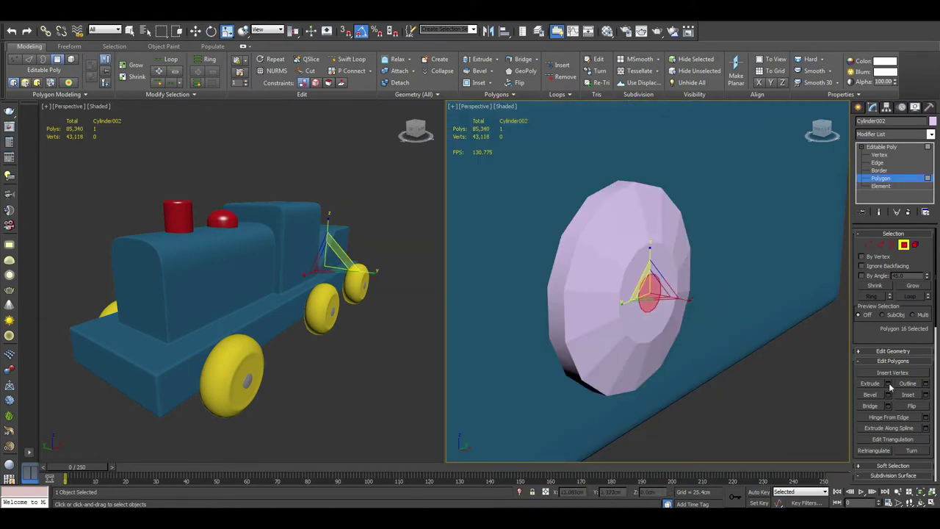
click(887, 384)
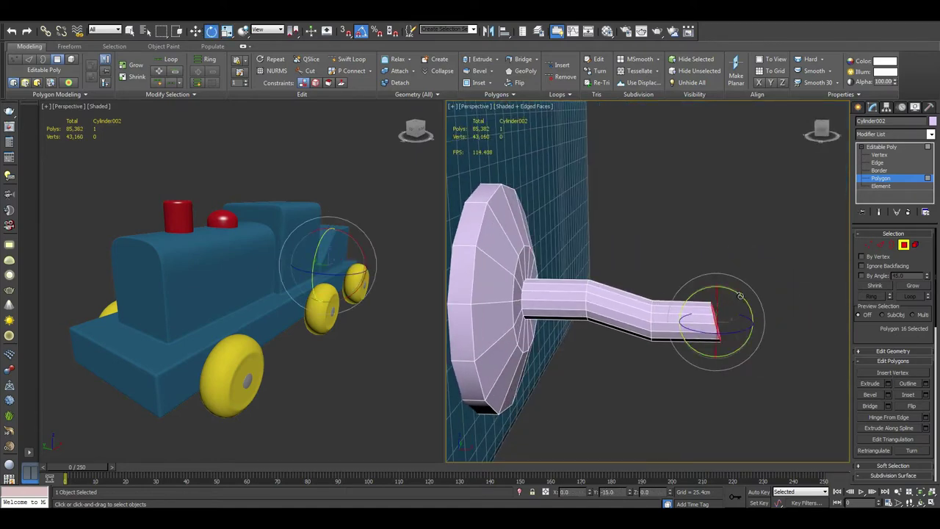
Finish the arm extrusion and Shift-rotate a cloned copy of its faces upward
click(652, 315)
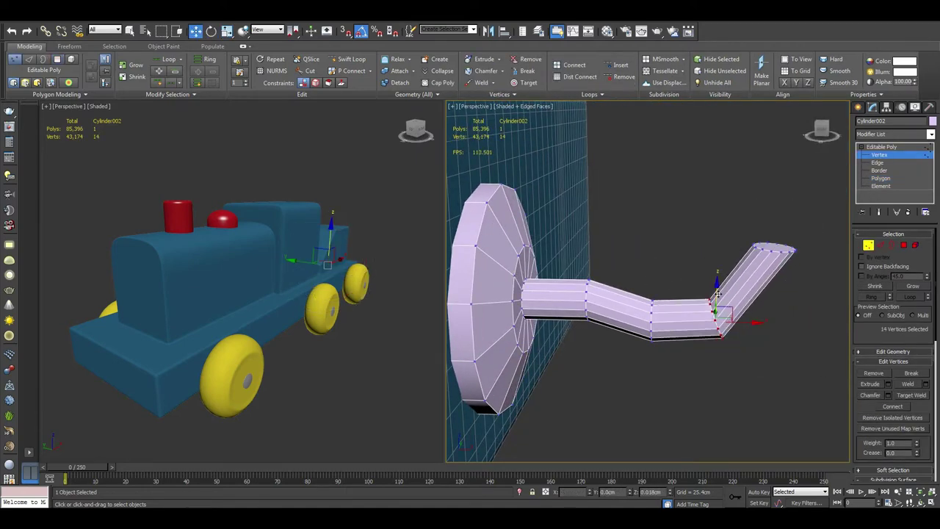
mouse_move(702, 283)
alt+middle_down()
mouse_move(705, 290)
mouse_move(697, 262)
alt+middle_up()
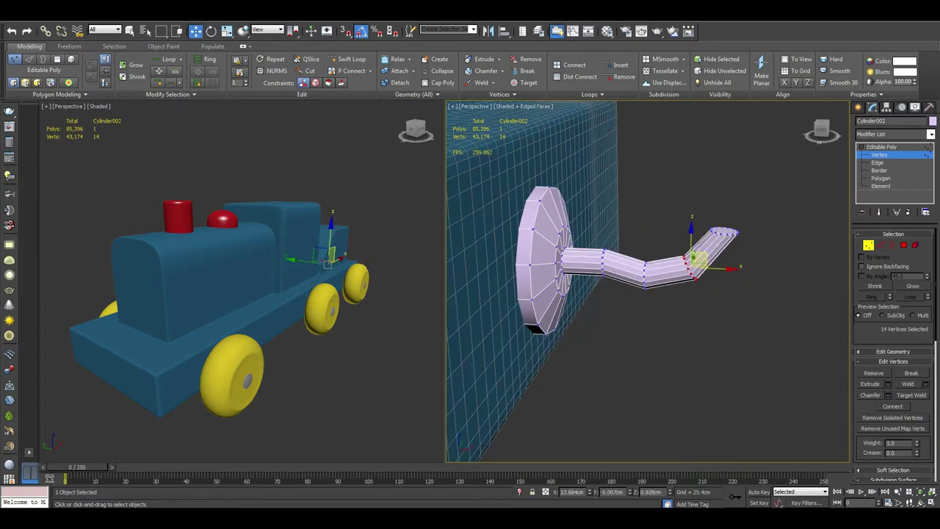
key(4)
key(e)
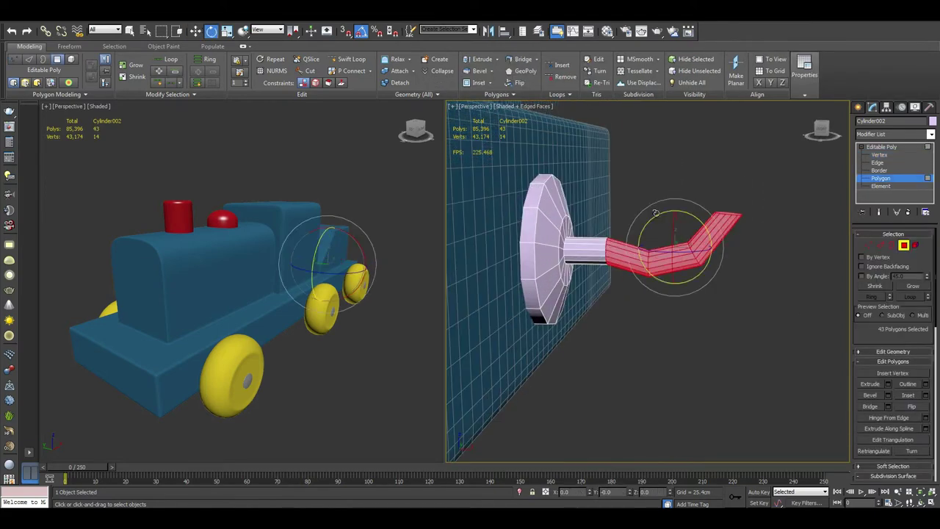
mouse_move(705, 242)
shift+mouse_down()
mouse_move(661, 228)
mouse_move(711, 145)
shift+mouse_up()
click(509, 267)
Select the upper edge loop at the crank joint
alt+middle_drag(735, 189, 717, 176)
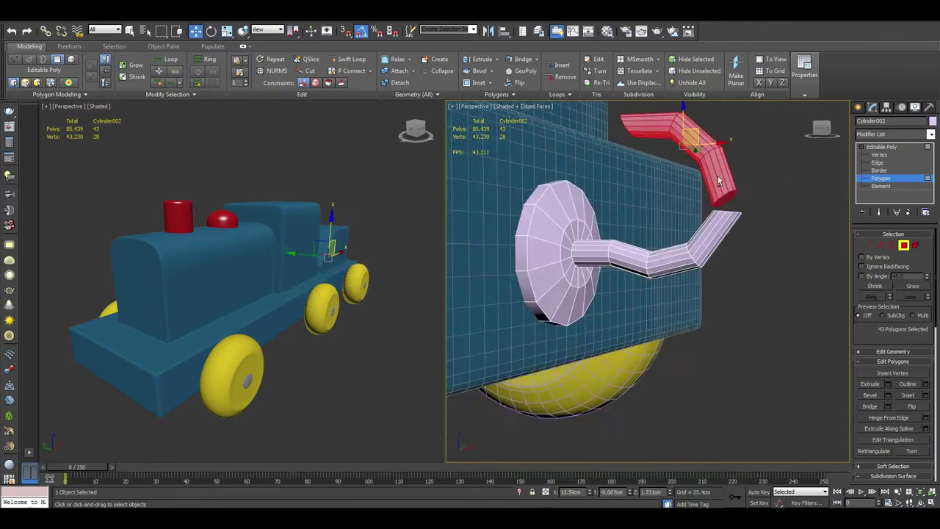
scroll(717, 176, up, 3)
key(2)
scroll(760, 229, up, 2)
ctrl+double_click(760, 208)
mouse_move(760, 208)
alt+middle_down()
mouse_move(746, 212)
mouse_move(749, 269)
alt+middle_up()
scroll(750, 220, down, 3)
Select the vertices around the crank joint, then the crank's end-cap polygon
key(1)
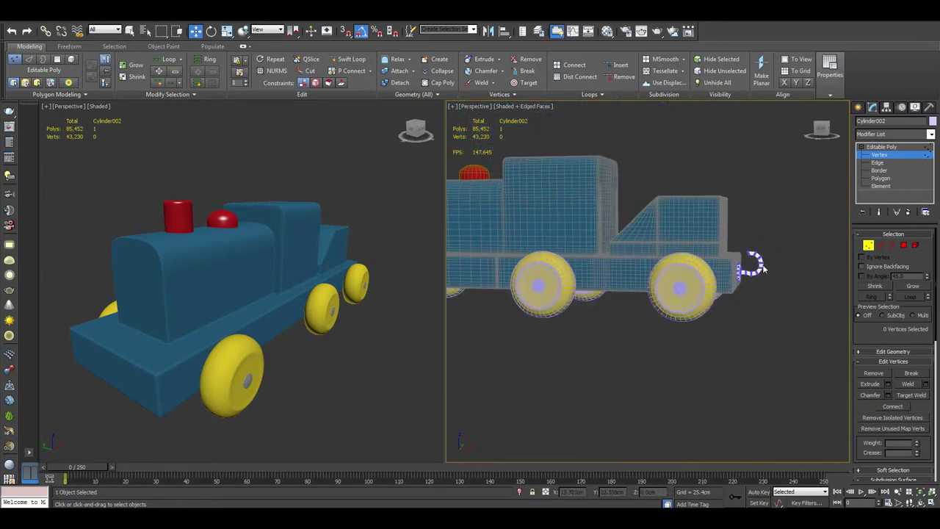
scroll(749, 268, up, 3)
drag(676, 212, 769, 288)
mouse_move(747, 246)
alt+middle_down()
mouse_move(658, 329)
mouse_move(732, 396)
mouse_move(779, 368)
alt+middle_up()
scroll(705, 279, up, 3)
key(4)
click(691, 262)
Connect the ring of radial edges on Cylinder002's hook with new support edges
key(2)
key(alt+r)
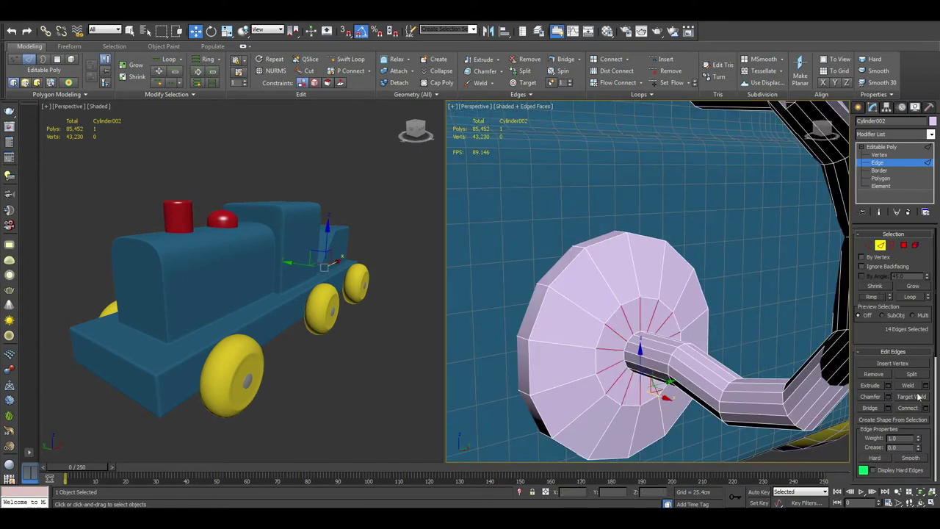
click(921, 407)
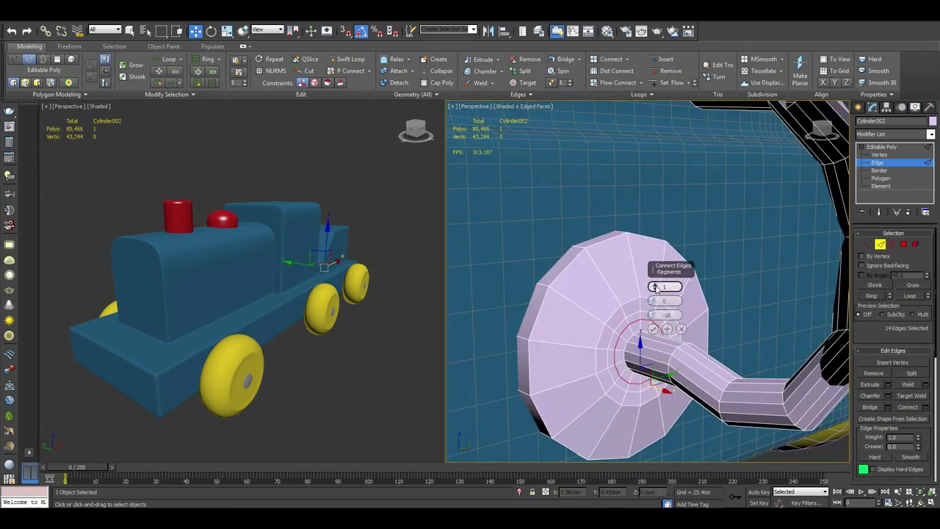
click(665, 334)
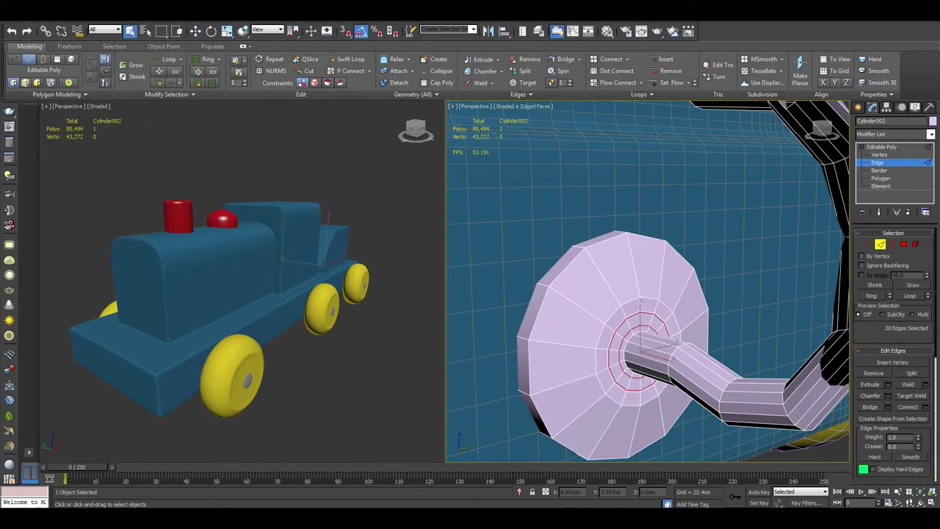
key(ctrl+z)
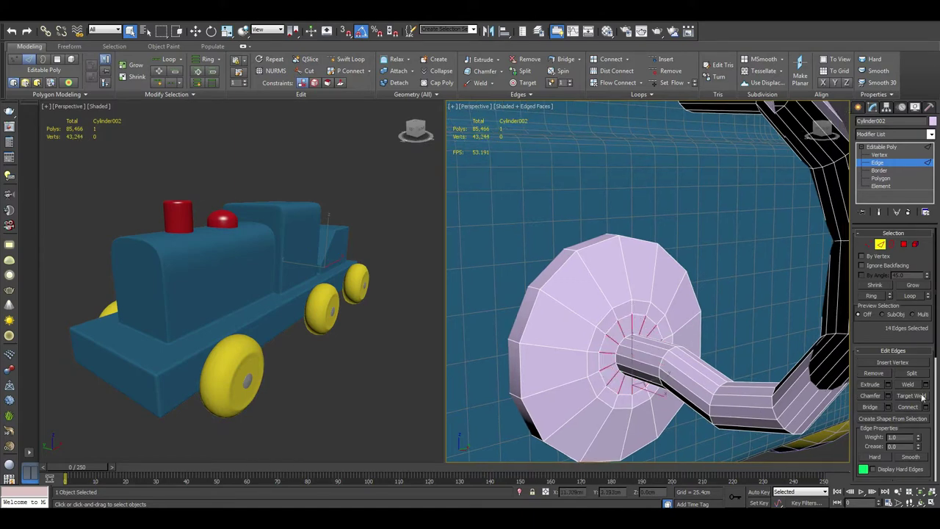
click(652, 329)
alt+middle_drag(652, 328, 771, 338)
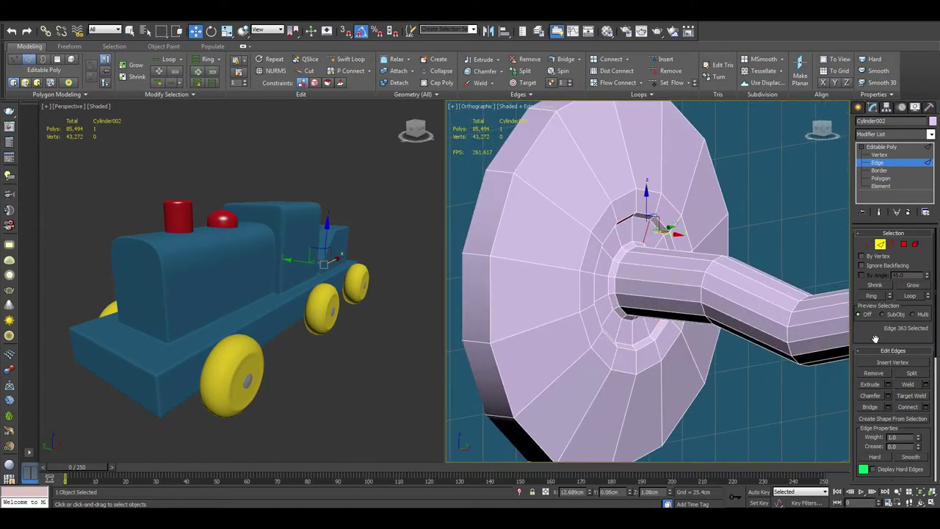
Add TurboSmooth to the hook, then return to its editable edge level
click(930, 134)
scroll(646, 279, down, 3)
click(877, 170)
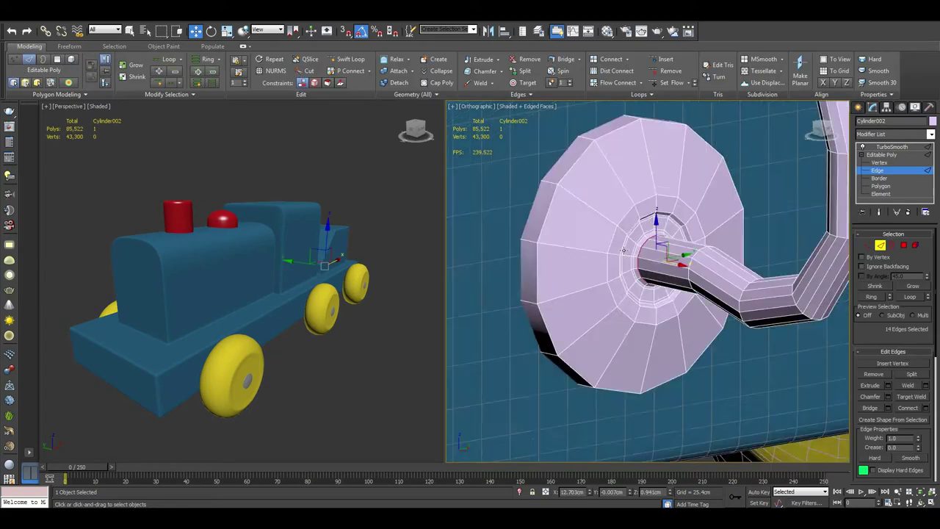
scroll(658, 248, up, 4)
scroll(659, 249, down, 4)
Inset the end cap of the hook's arm
alt+middle_drag(659, 248, 697, 257)
key(4)
click(639, 206)
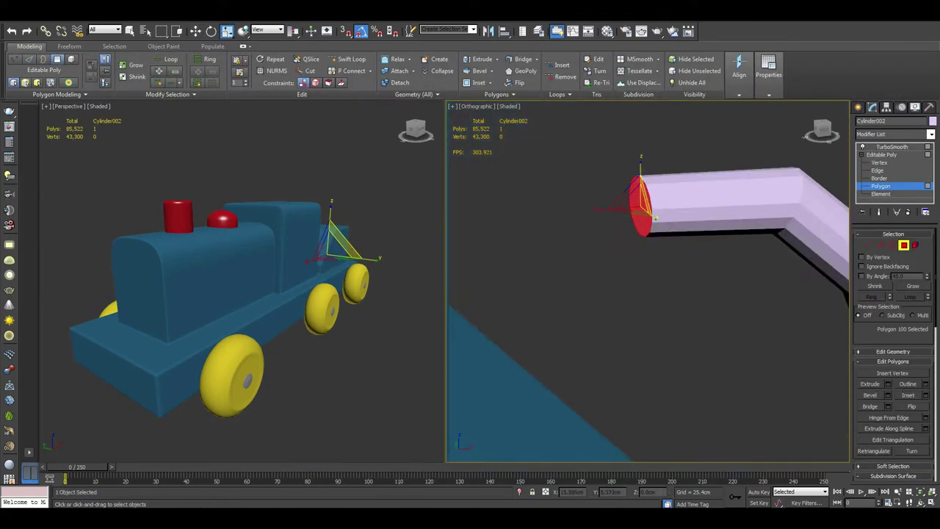
click(669, 314)
key(2)
alt+middle_drag(669, 314, 708, 152)
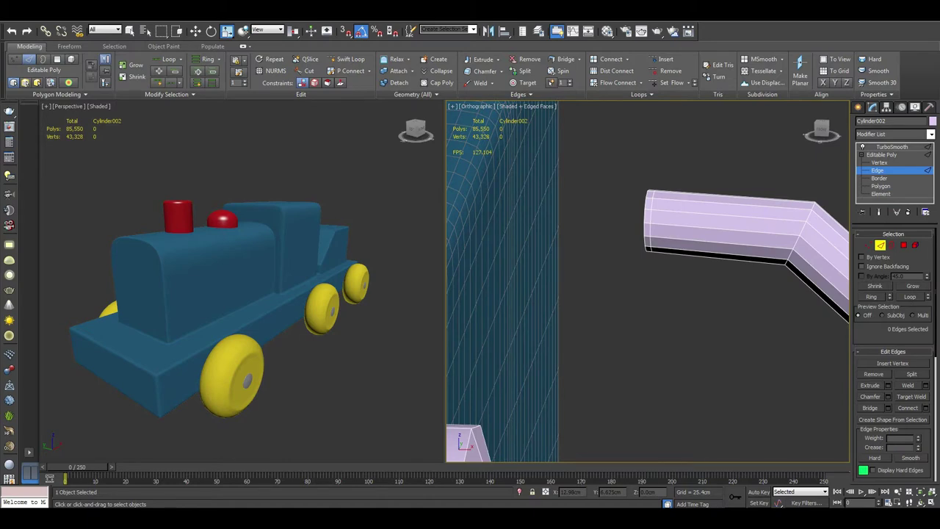
Preview the smoothed hook, then select faces on the crank disc
click(892, 147)
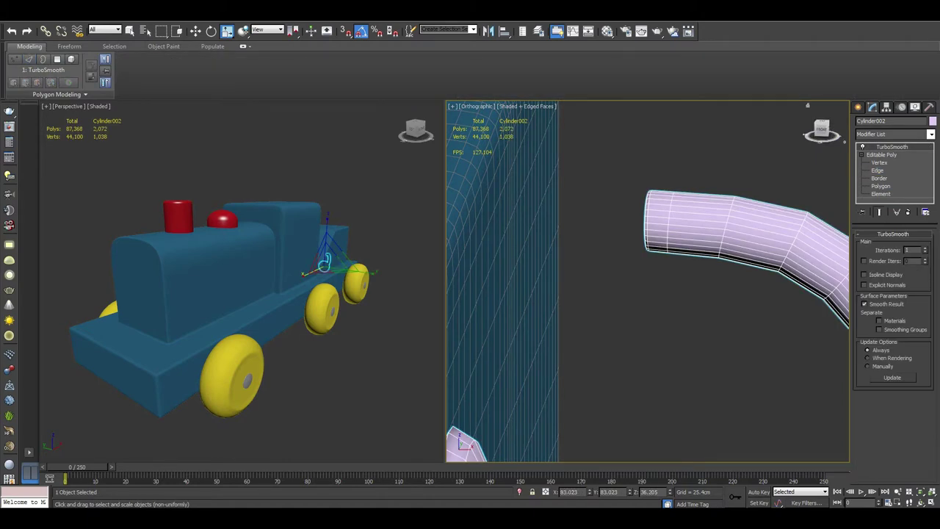
scroll(647, 279, down, 3)
scroll(646, 279, up, 3)
click(877, 170)
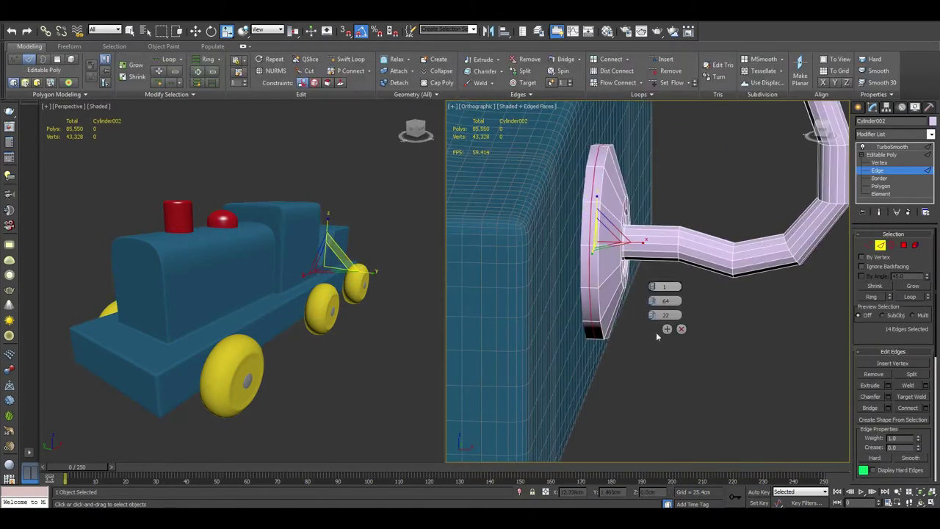
alt+middle_drag(656, 332, 844, 358)
alt+middle_drag(649, 332, 587, 294)
key(4)
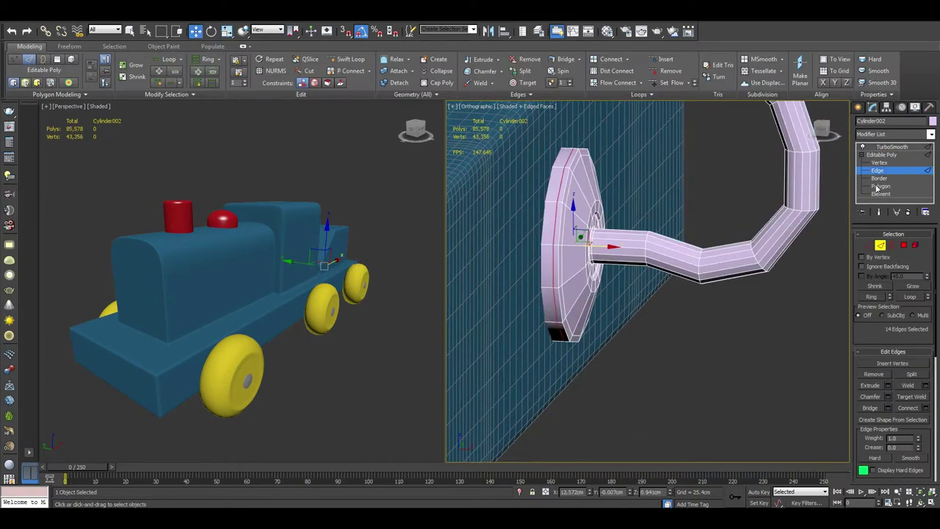
click(550, 221)
scroll(646, 294, down, 3)
Show the smoothed hook in a maximized single viewport (Alt+W)
click(892, 147)
key(alt+w)
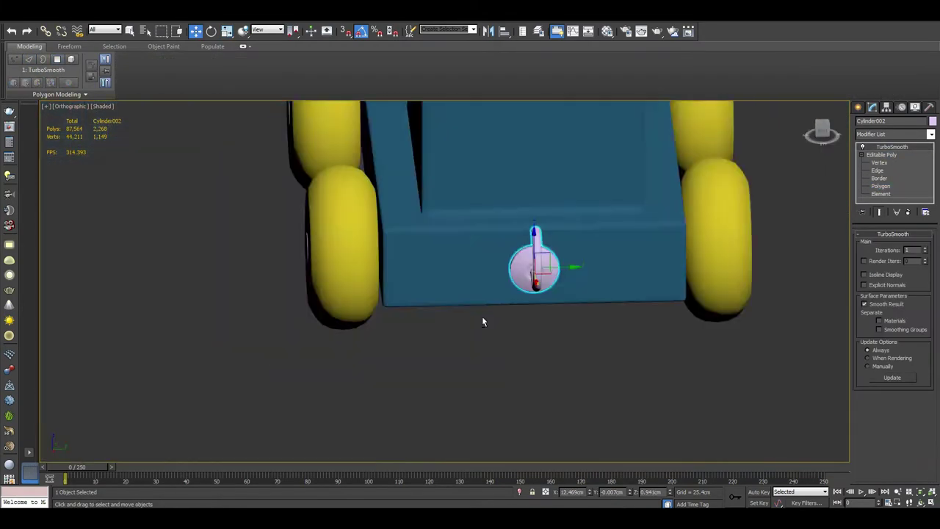
alt+middle_drag(482, 316, 558, 293)
scroll(577, 289, up, 3)
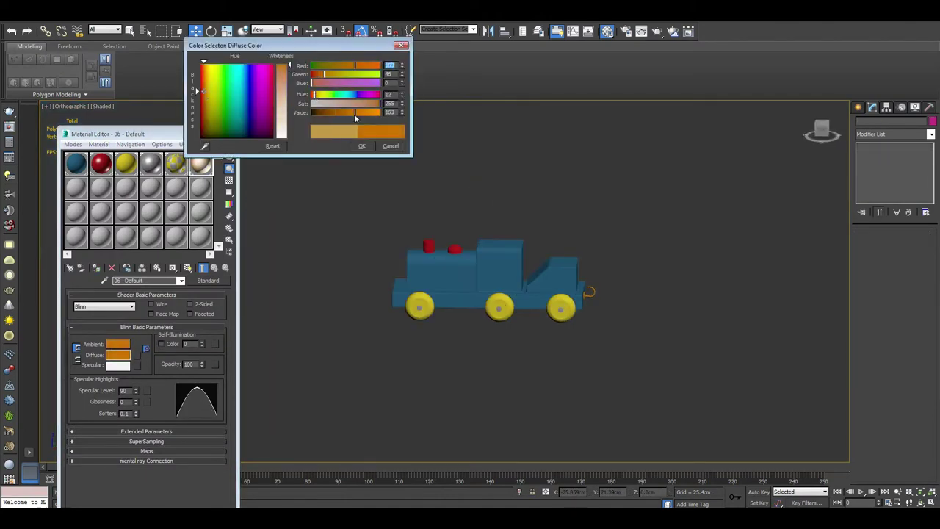
Assign the orange Diffuse material to the hook and view the whole train
click(361, 146)
alt+middle_drag(514, 293, 558, 294)
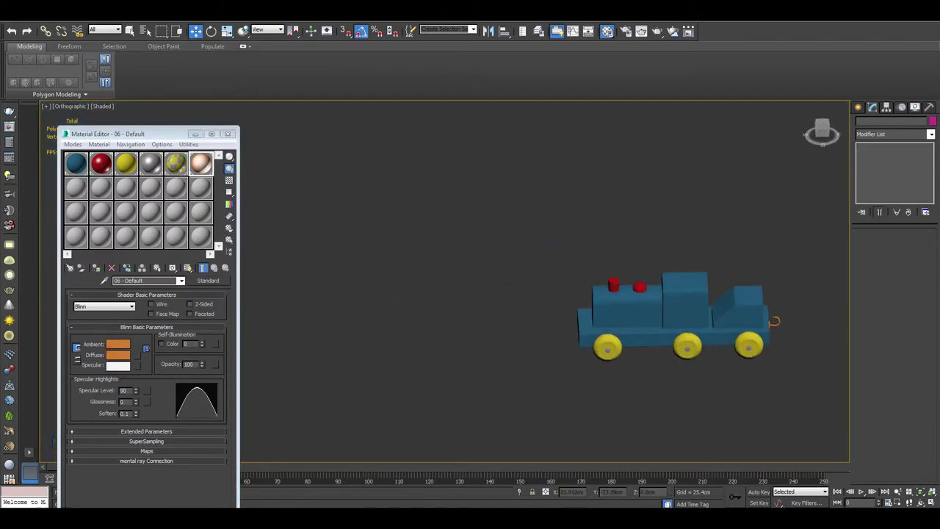
scroll(771, 319, up, 5)
click(713, 318)
alt+middle_drag(713, 318, 632, 315)
click(717, 328)
alt+middle_drag(717, 327, 616, 336)
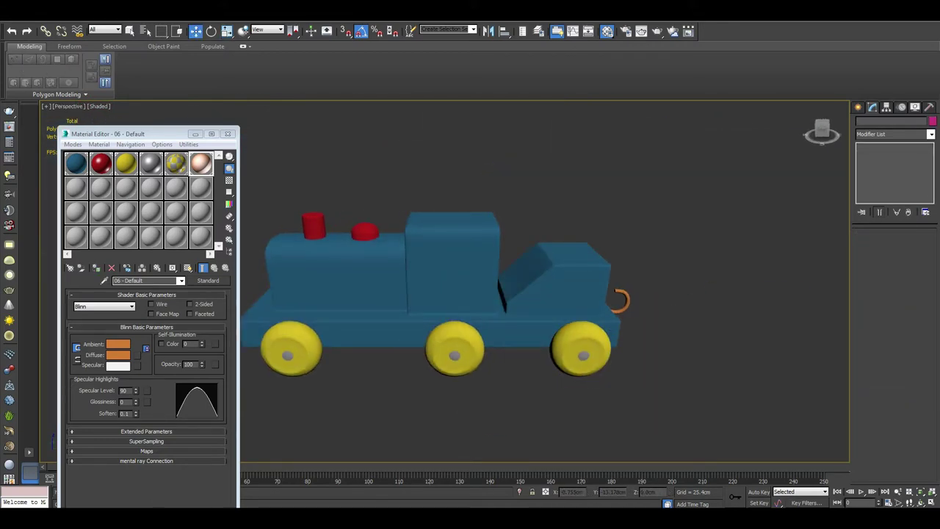
click(467, 271)
Create Box002, raise its height and move it up behind the locomotive
alt+middle_drag(467, 271, 386, 301)
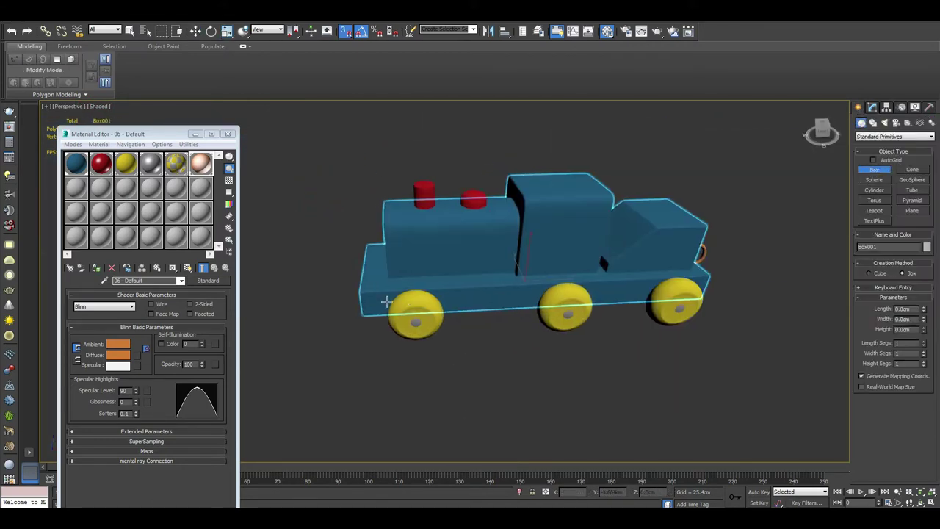
drag(386, 301, 701, 290)
alt+middle_drag(701, 290, 543, 275)
alt+middle_drag(658, 325, 844, 129)
right_click(844, 129)
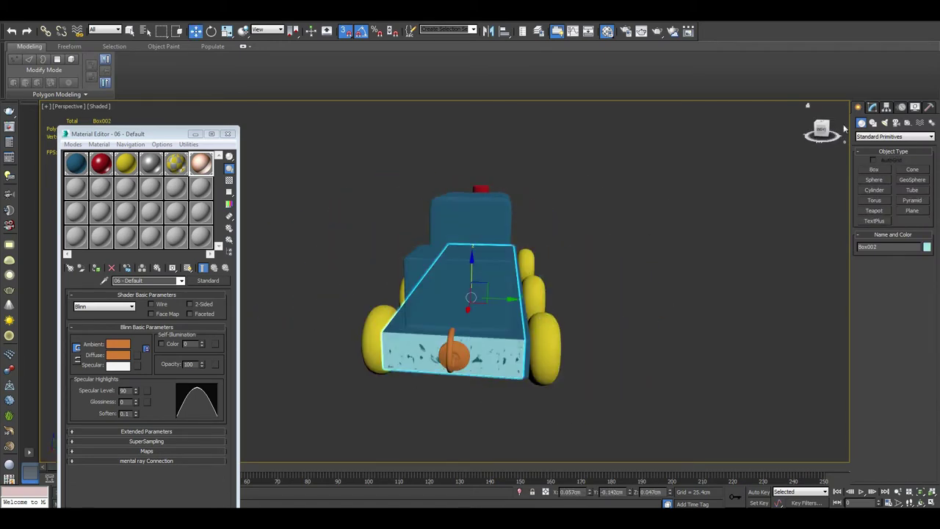
click(820, 138)
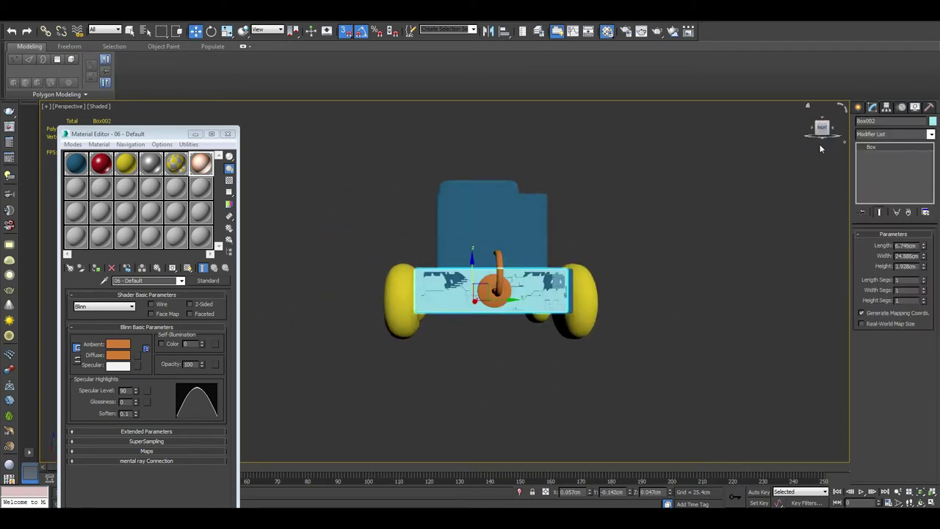
click(805, 119)
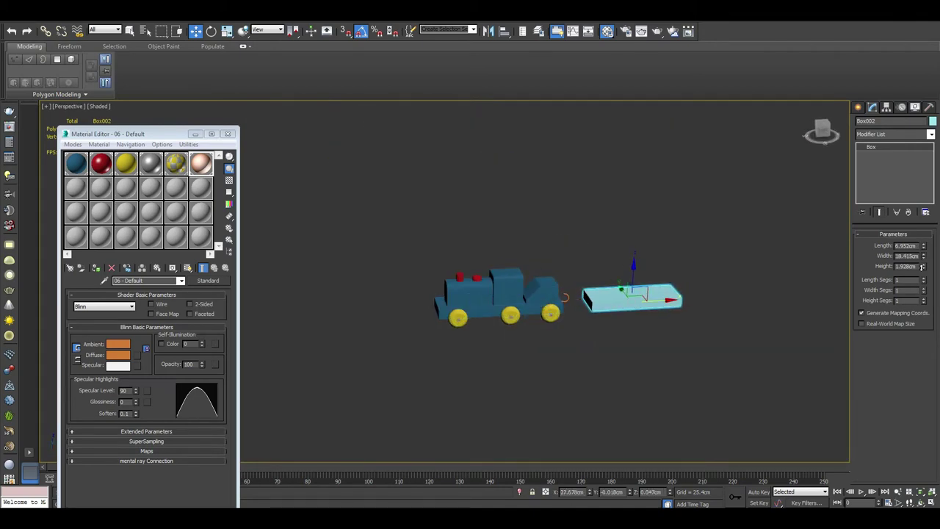
drag(922, 266, 922, 253)
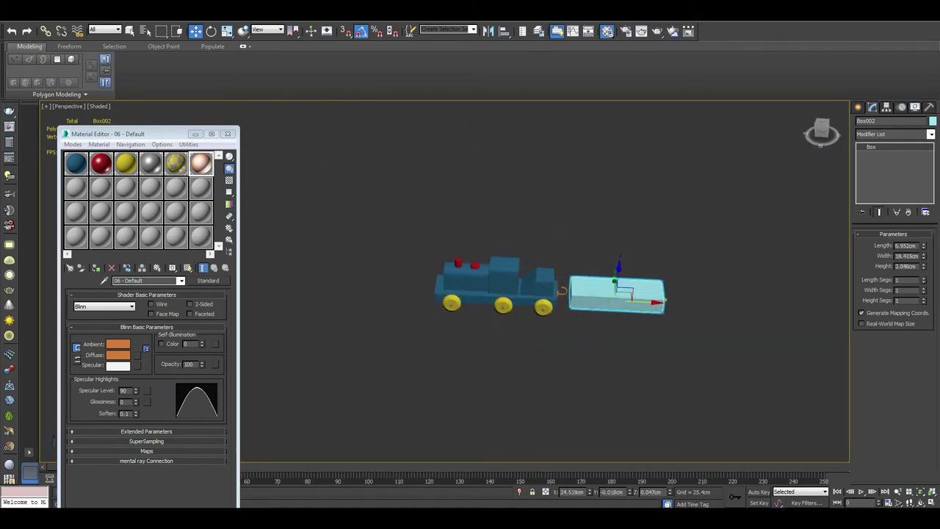
key(z)
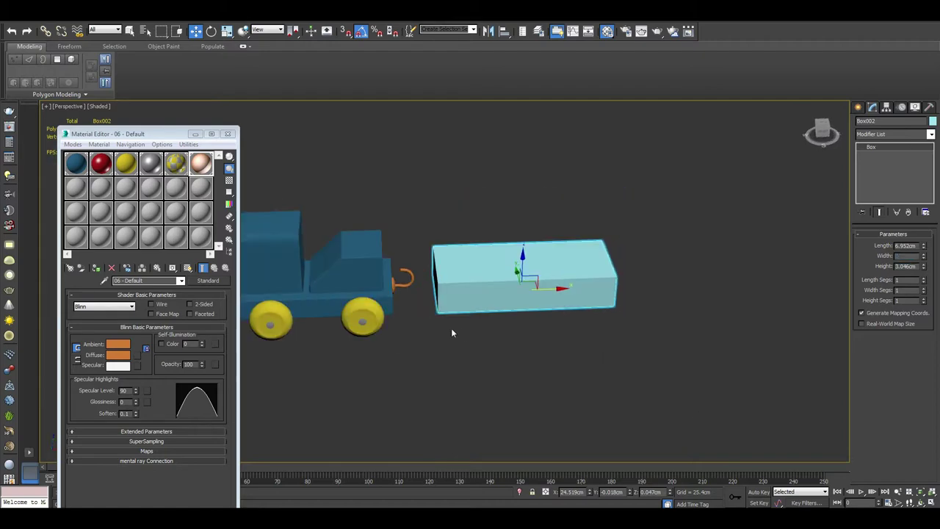
drag(559, 289, 548, 291)
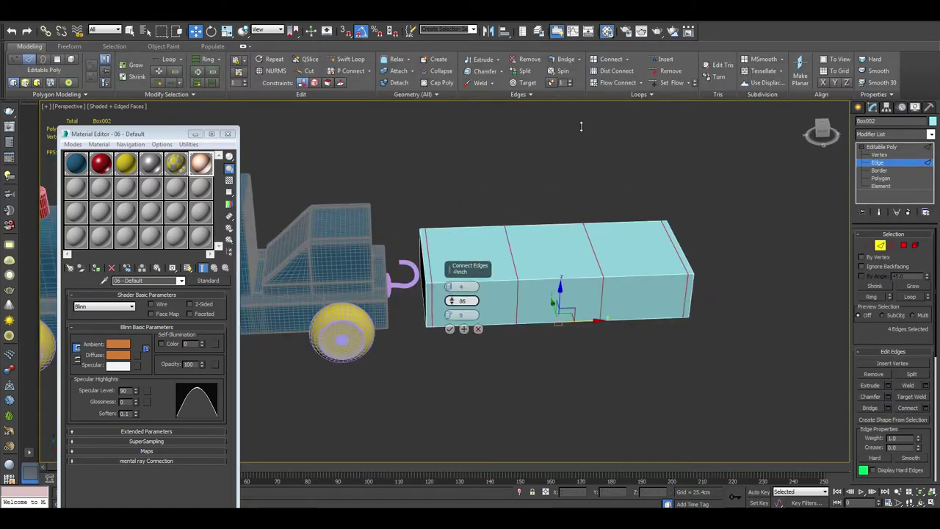
Connect edges across the box's sides, spreading them toward the ends
click(450, 328)
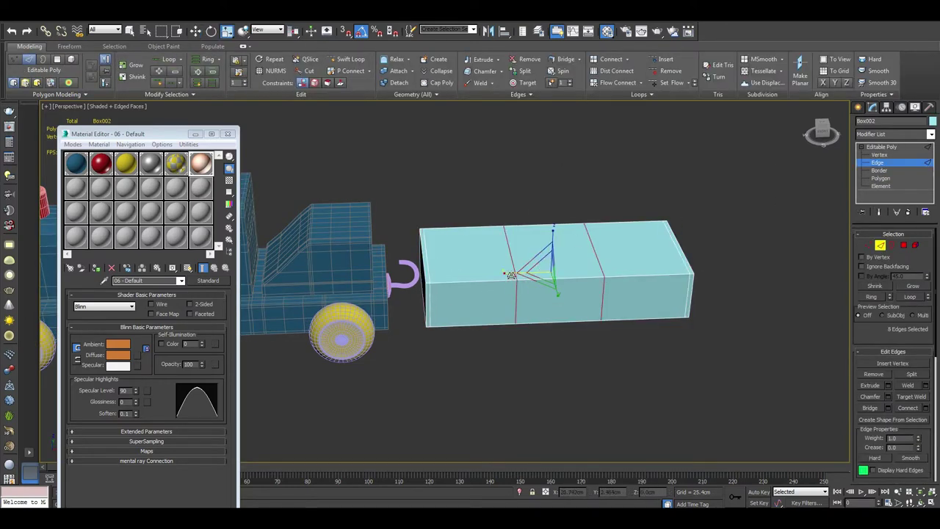
key(ctrl+shift+e)
scroll(518, 324, up, 3)
scroll(518, 324, up, 3)
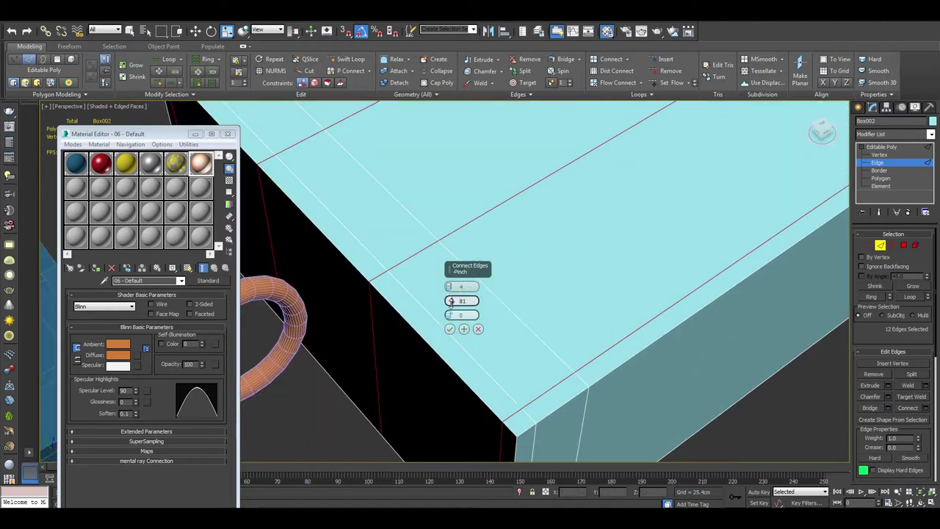
click(453, 328)
mouse_move(519, 324)
alt+middle_down()
mouse_move(440, 260)
mouse_move(531, 301)
alt+middle_up()
scroll(477, 279, down, 4)
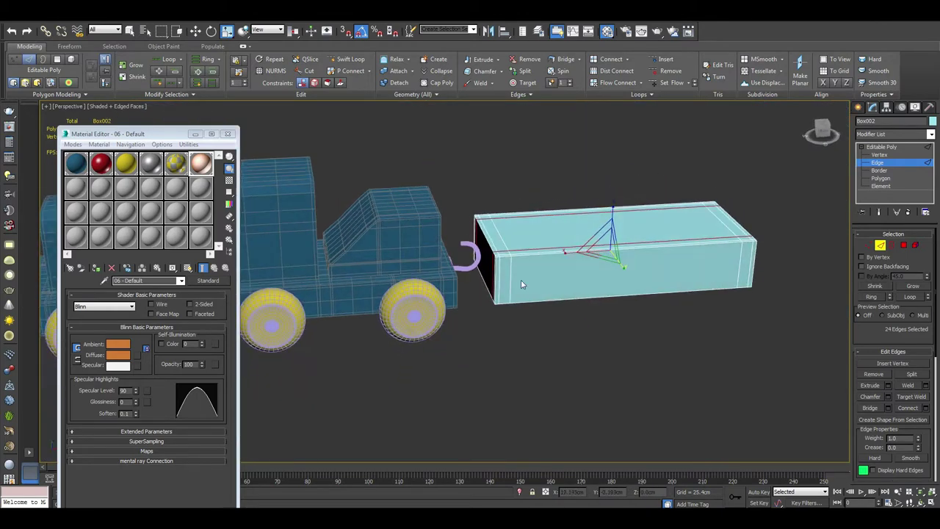
key(ctrl+shift+e)
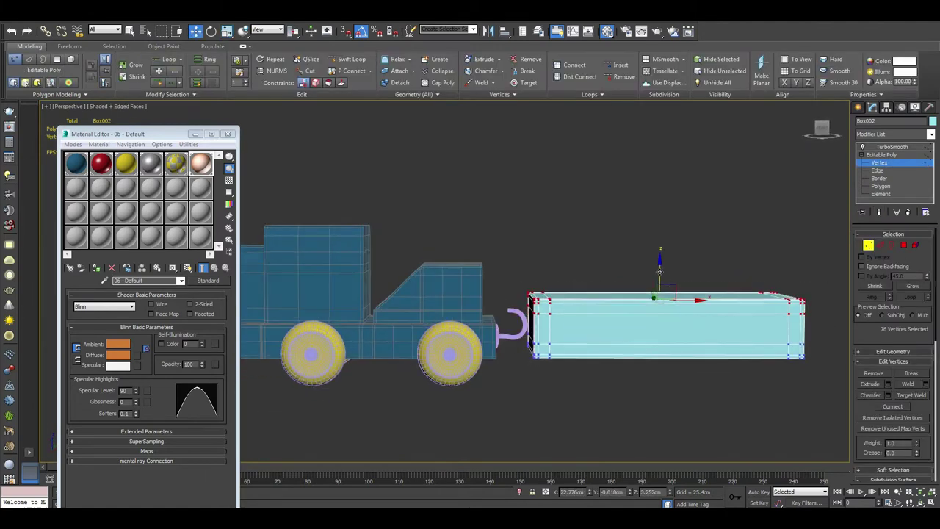
Connect an edge ring to add two edges across the box's top
key(4)
alt+middle_drag(662, 266, 901, 321)
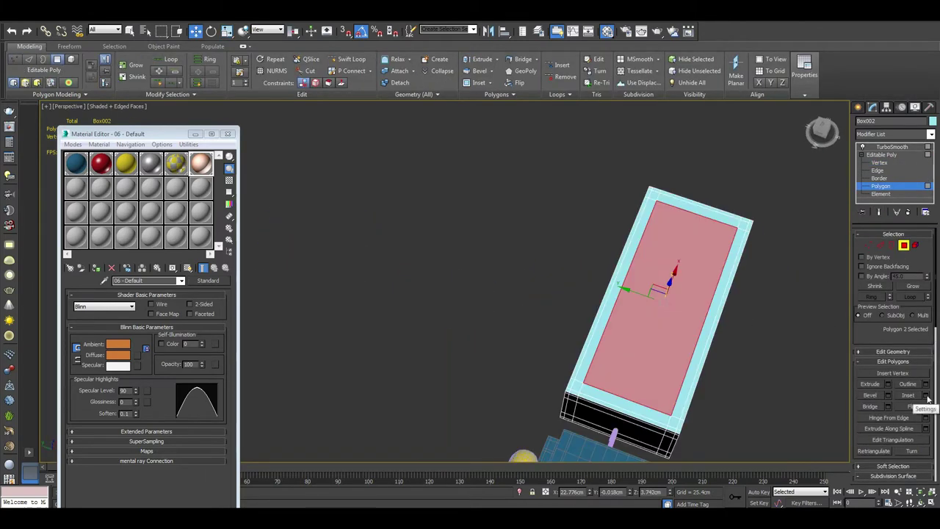
key(2)
key(alt+r)
key(ctrl+shift+e)
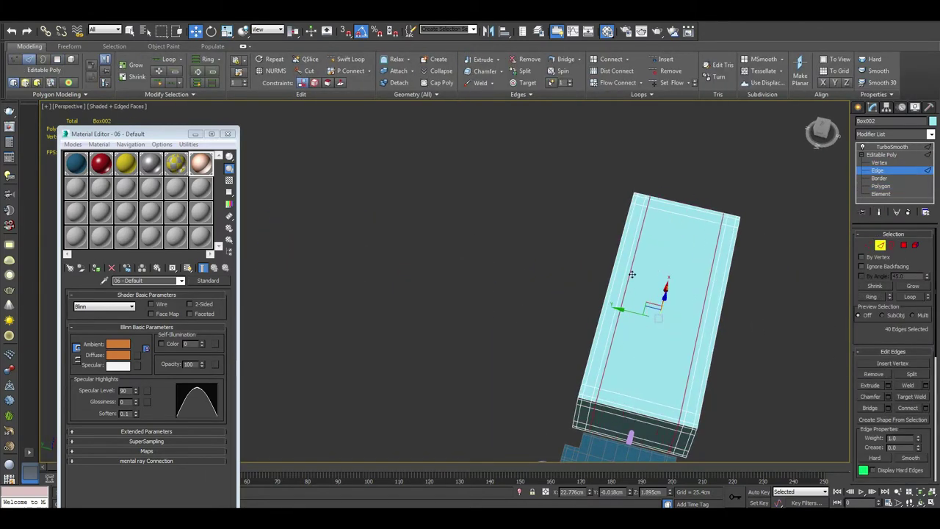
key(ctrl+shift+e)
Extrude the top polygon -1cm to hollow the wagon, then add edge loops along its walls
key(4)
key(z)
click(887, 383)
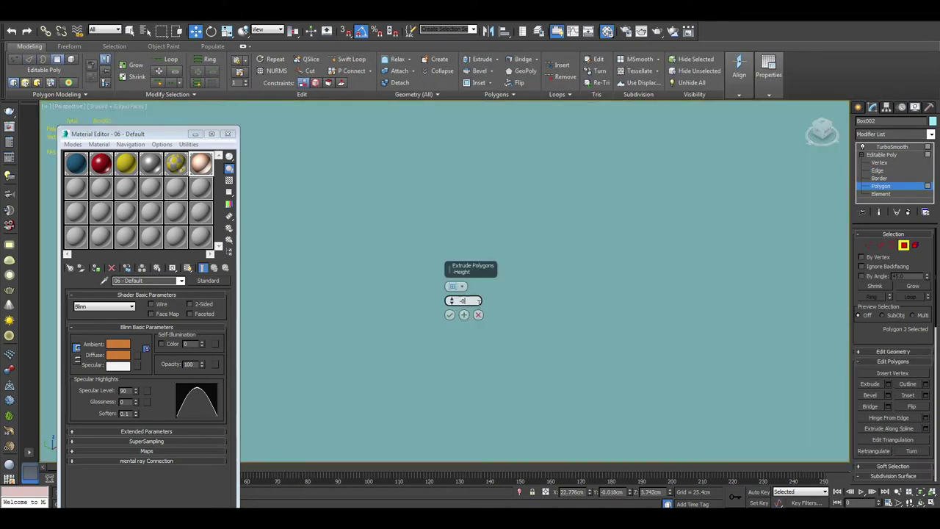
key(Escape)
click(887, 384)
scroll(535, 301, down, 2)
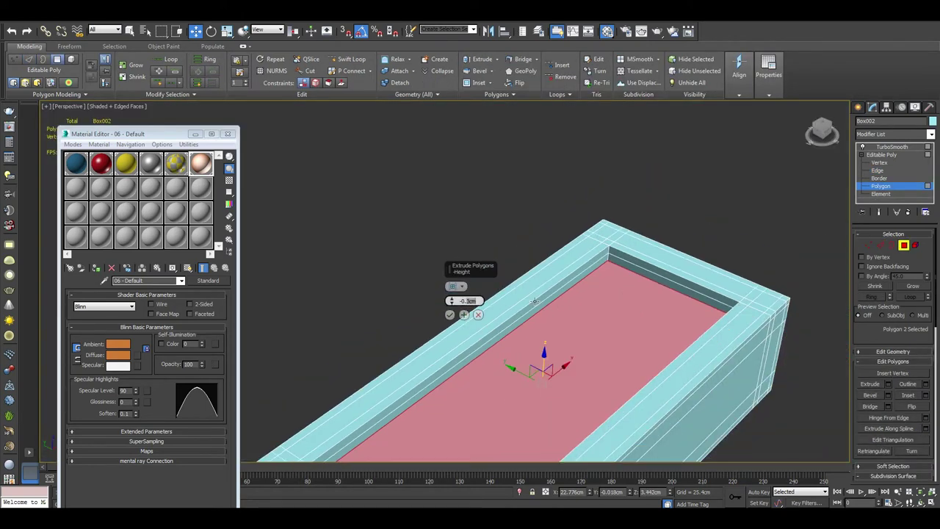
click(450, 314)
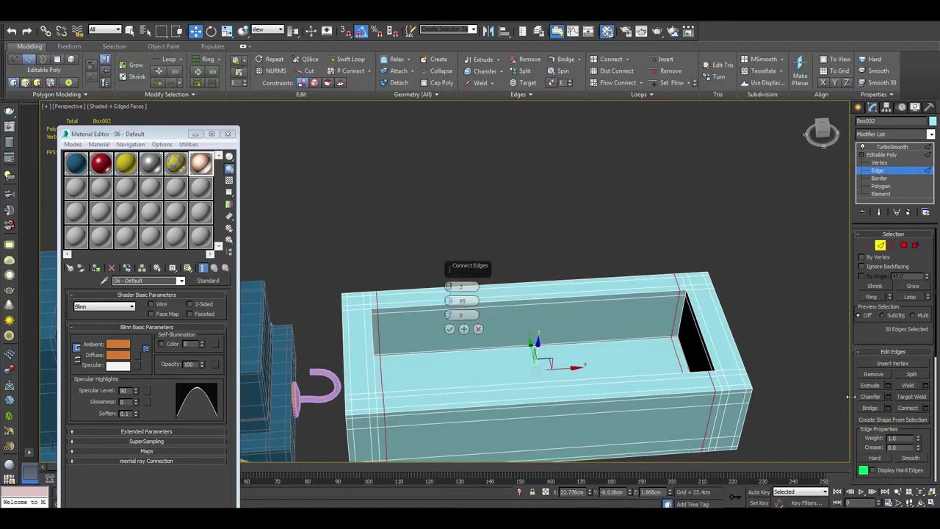
click(923, 381)
scroll(543, 293, up, 3)
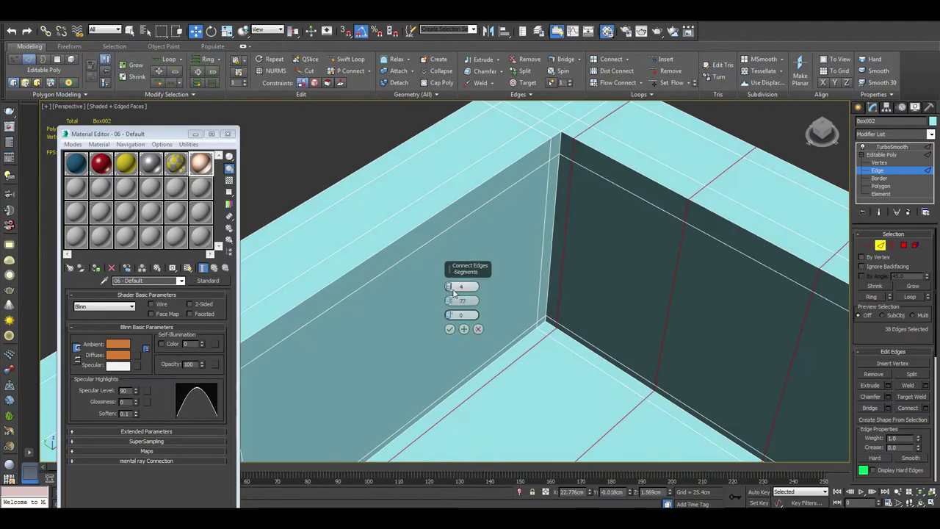
click(922, 408)
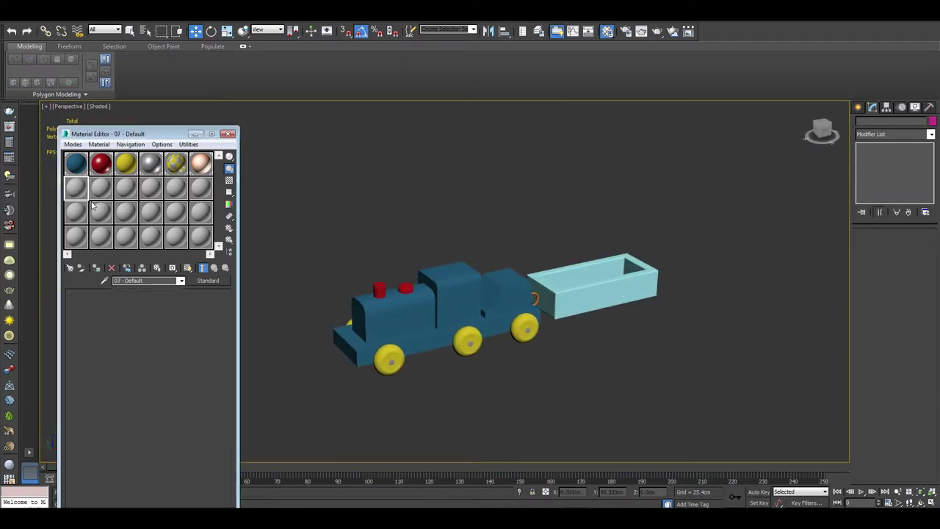
Apply the red colour to the wagon and copy its wheels
click(360, 146)
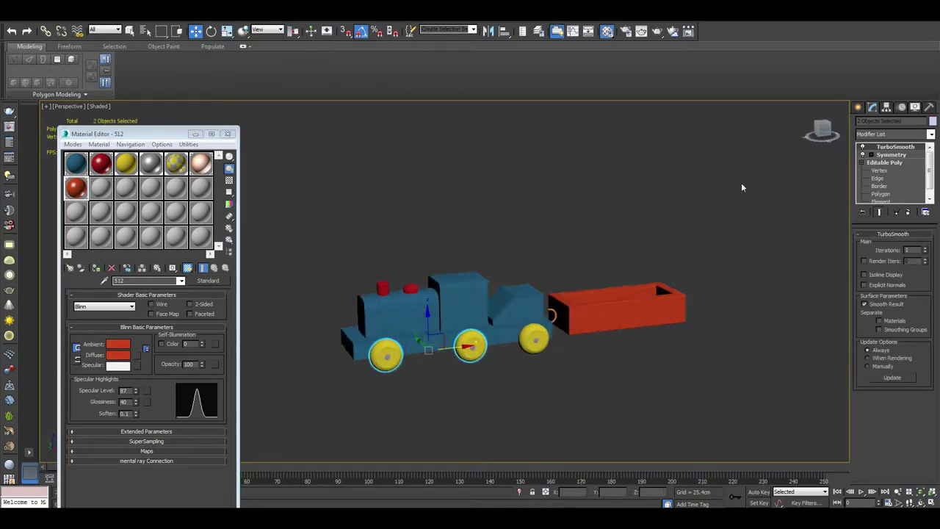
click(471, 301)
alt+middle_drag(591, 355, 650, 336)
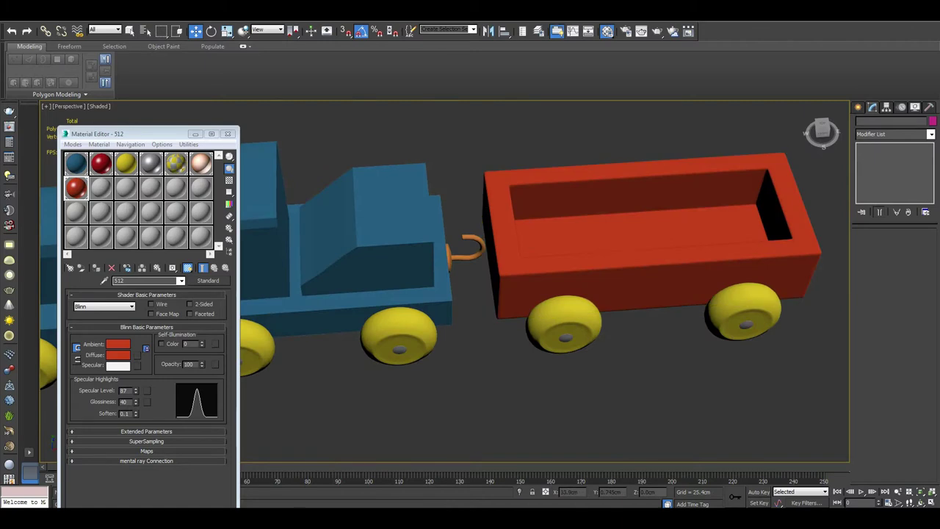
Draw a new torus ring beside the train
drag(571, 388, 607, 369)
click(531, 285)
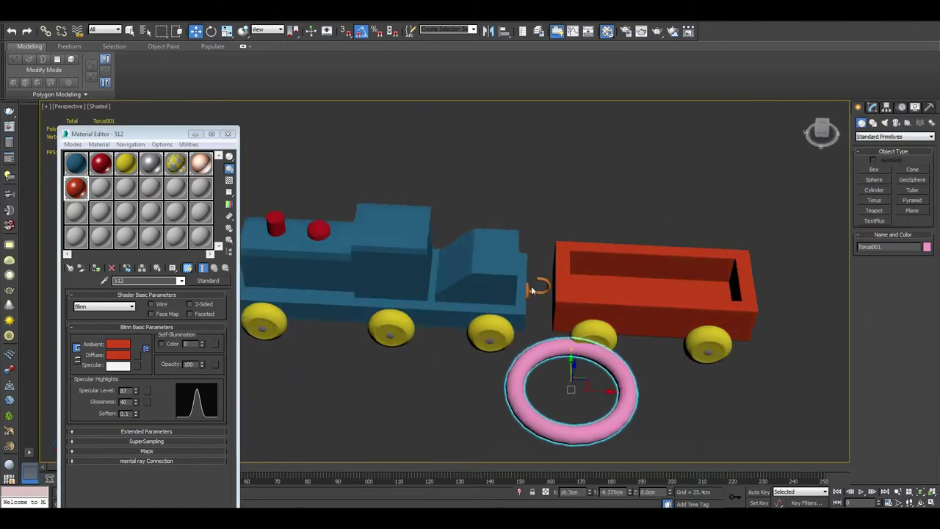
click(530, 285)
mouse_move(585, 312)
alt+middle_down()
mouse_move(671, 211)
mouse_move(723, 187)
alt+middle_up()
Shrink the torus's Radius 1 and Radius 2 in its Parameters
click(871, 106)
drag(925, 247, 924, 263)
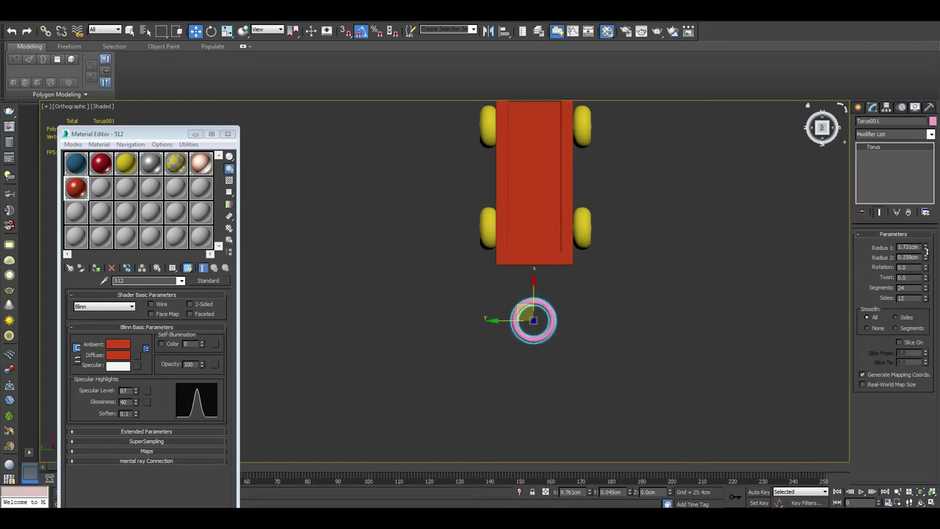
key(z)
key(p)
key(z)
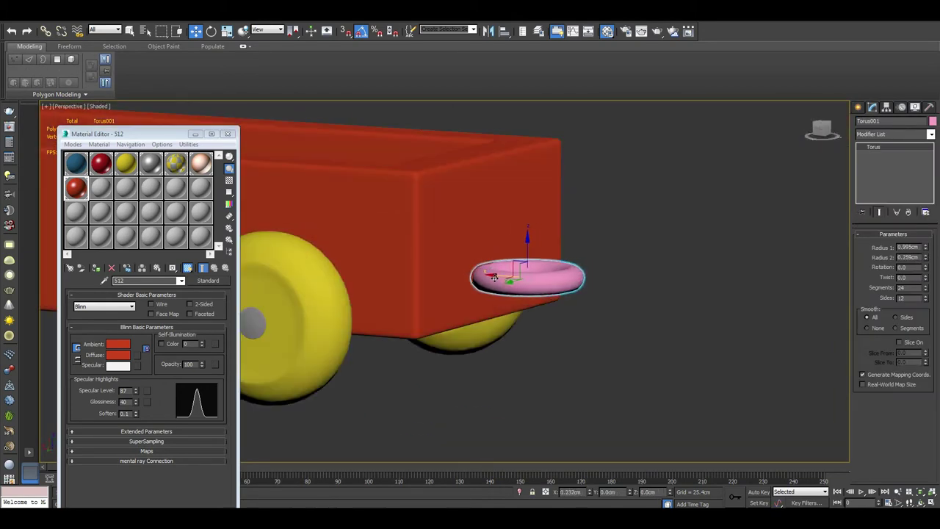
drag(925, 247, 925, 261)
scroll(582, 297, down, 5)
scroll(573, 295, up, 4)
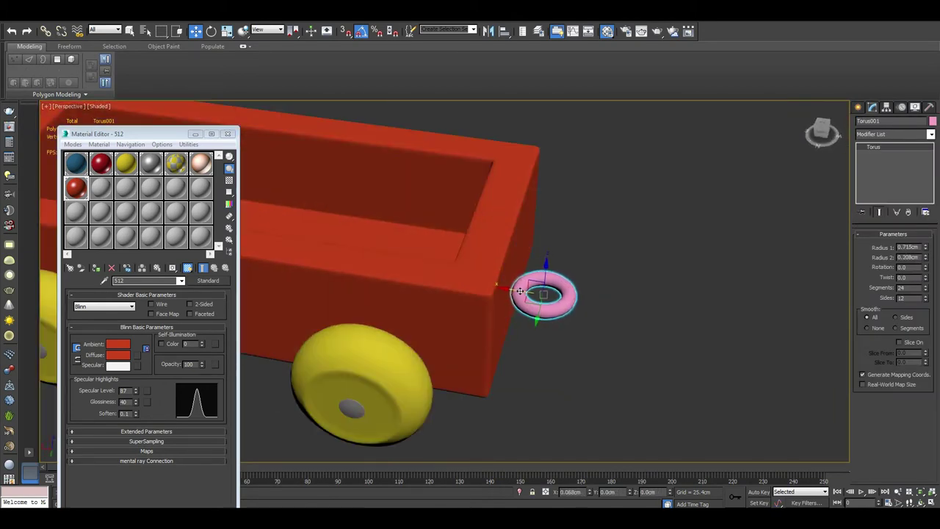
Fit the ring over the hook with a slightly smaller radius and close the Material Editor
alt+middle_drag(582, 365, 560, 311)
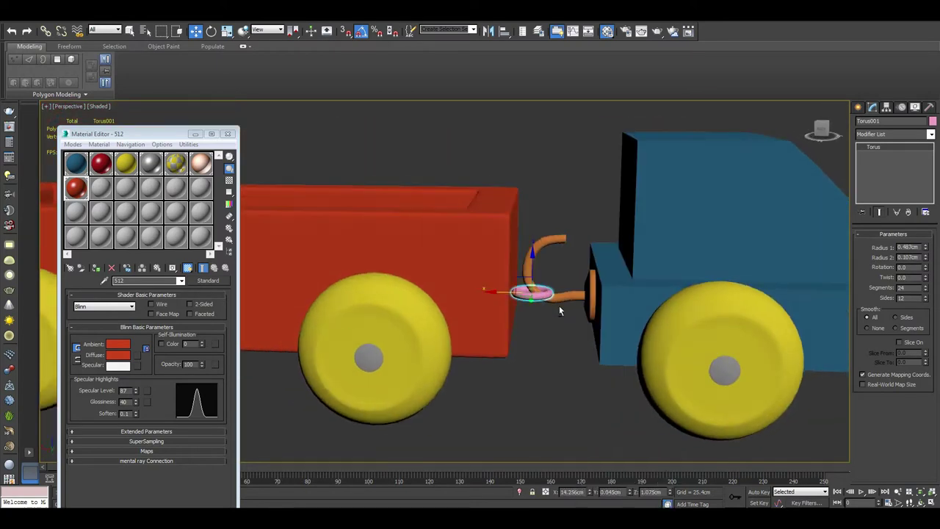
scroll(525, 250, up, 4)
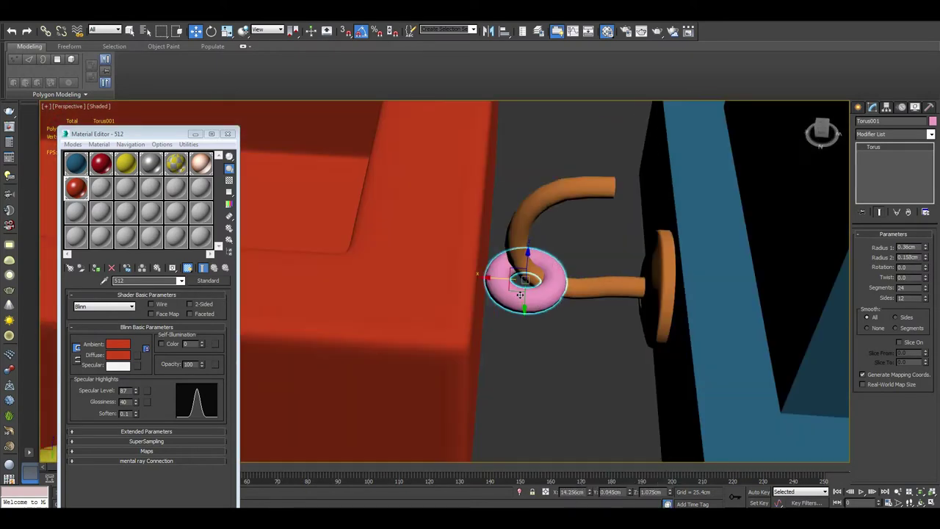
scroll(525, 250, up, 2)
mouse_move(493, 270)
alt+middle_down()
mouse_move(806, 252)
mouse_move(771, 272)
mouse_move(812, 287)
alt+middle_up()
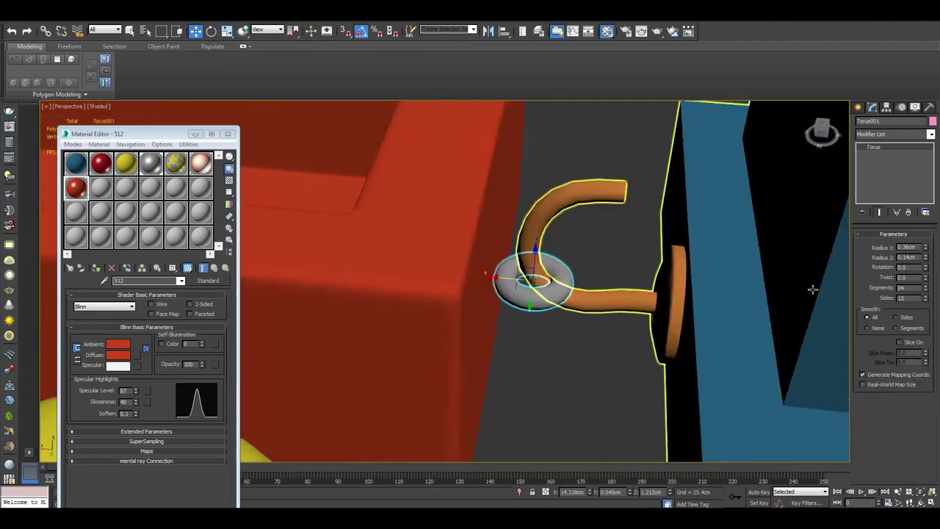
key(F4)
alt+middle_drag(926, 305, 925, 298)
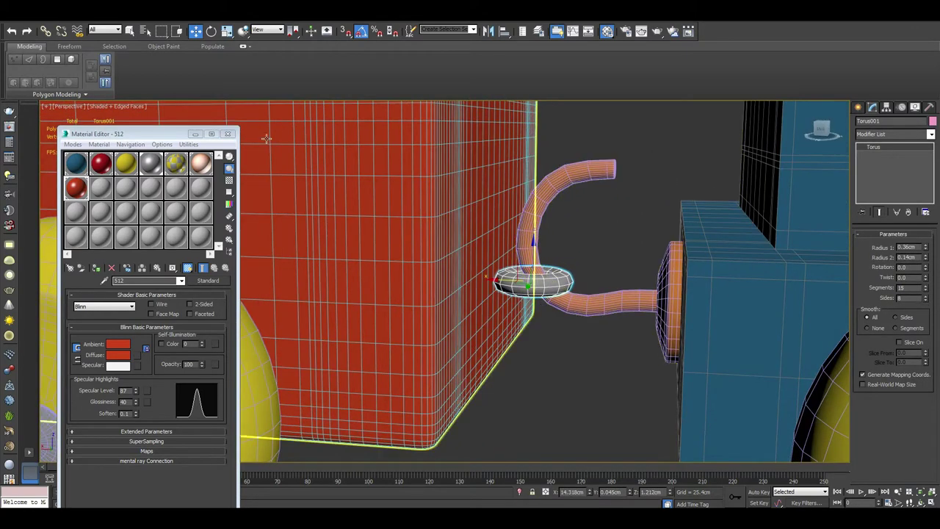
key(m)
drag(925, 248, 926, 251)
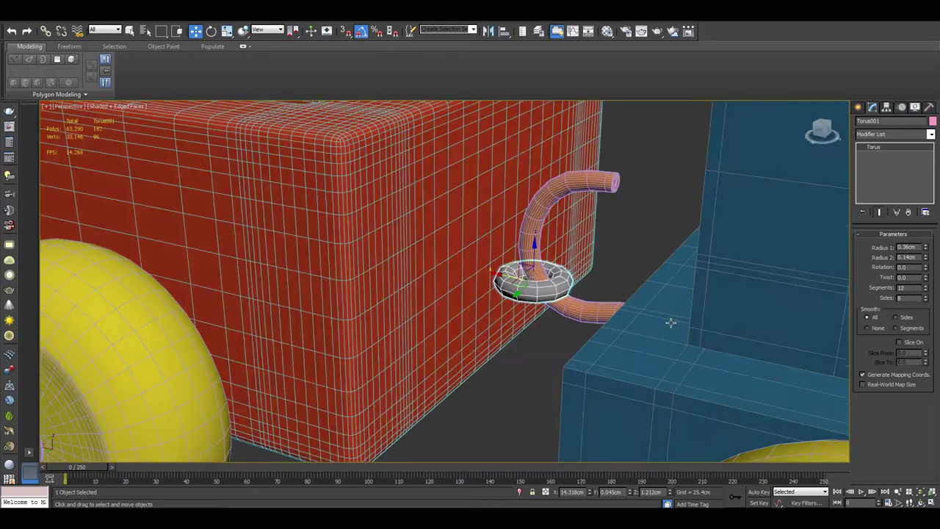
Convert the ring to Editable Poly and inspect its edges and polygons
mouse_move(671, 321)
alt+middle_down()
mouse_move(569, 291)
mouse_move(577, 330)
alt+middle_up()
key(F4)
key(ctrl+d)
click(577, 331)
key(z)
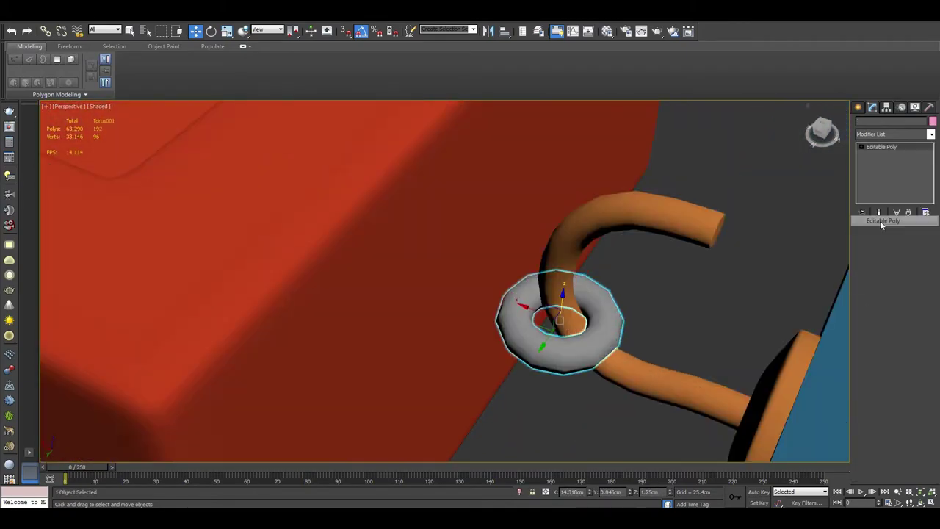
key(F4)
key(2)
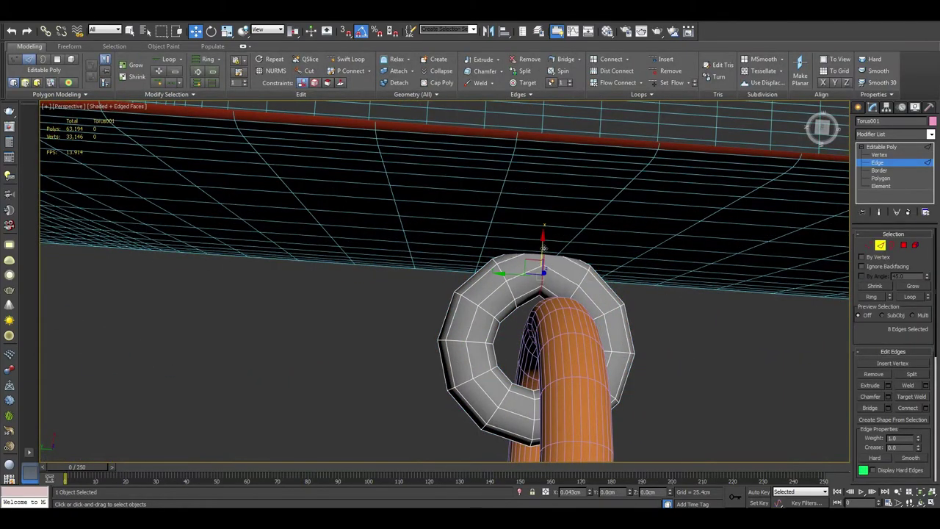
mouse_move(543, 258)
alt+middle_down()
mouse_move(622, 288)
mouse_move(470, 334)
alt+middle_up()
key(4)
key(2)
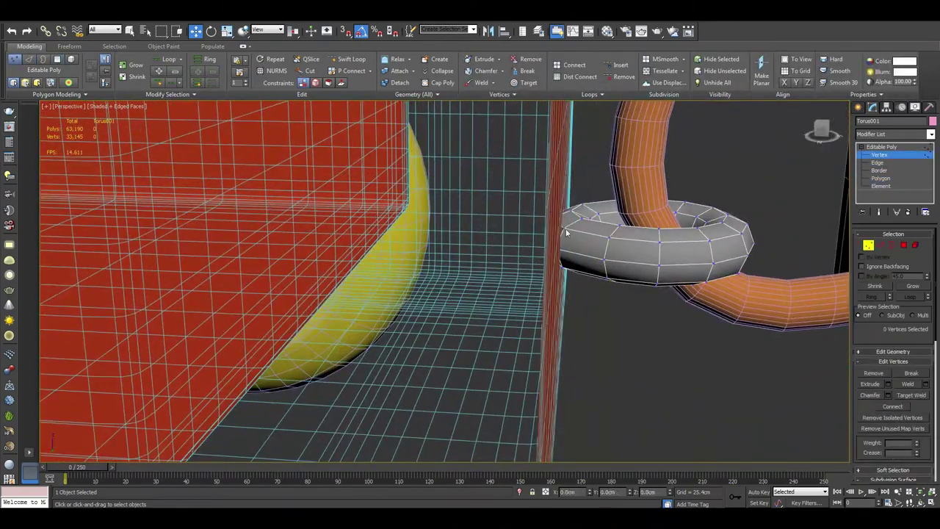
mouse_move(616, 239)
alt+middle_down()
mouse_move(558, 323)
mouse_move(706, 287)
alt+middle_up()
click(558, 323)
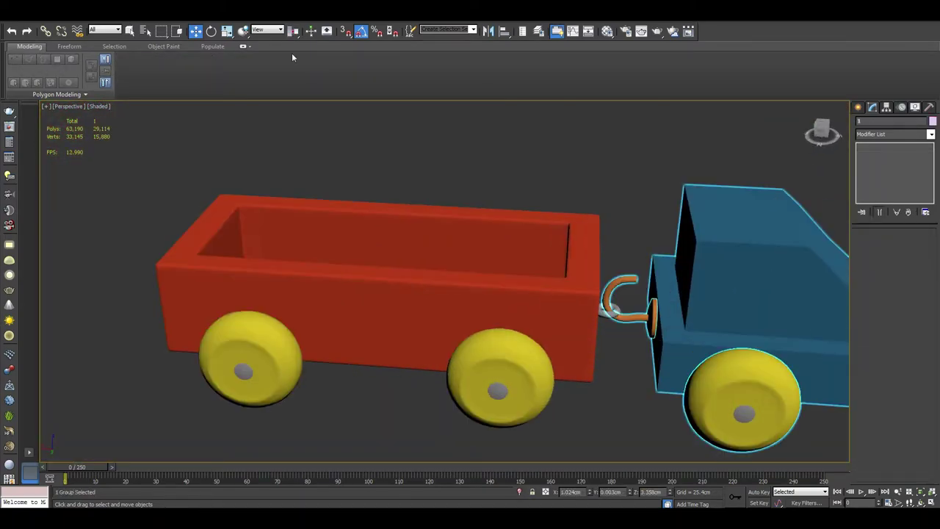
Use the Group menu, then edit the new Box003's polygons
click(84, 14)
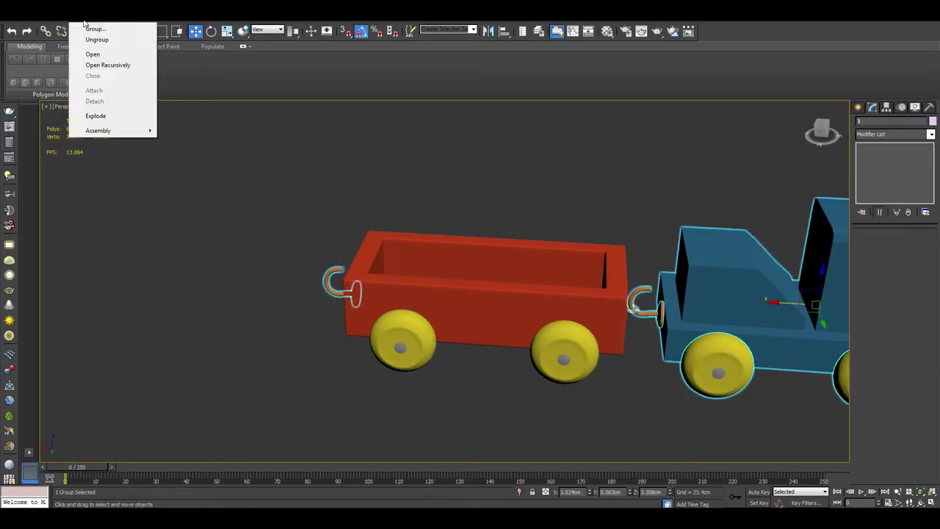
click(83, 15)
click(110, 84)
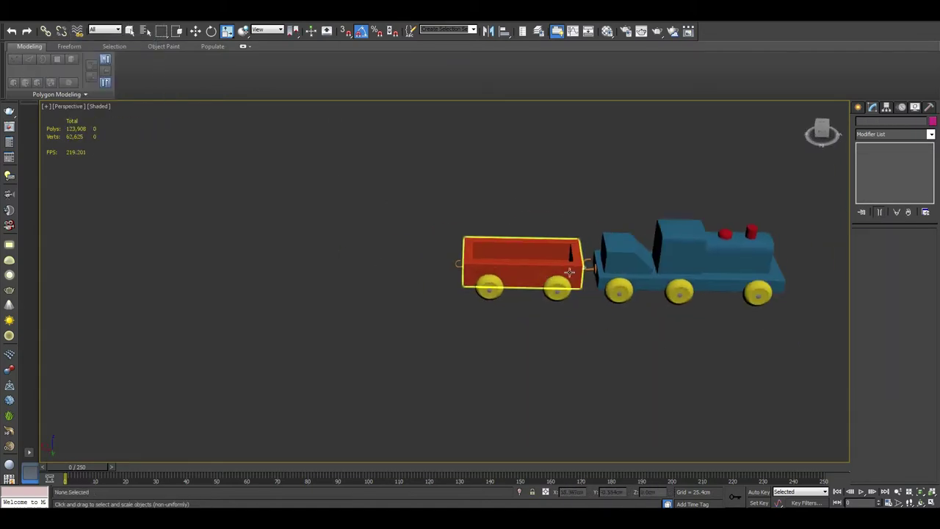
click(880, 185)
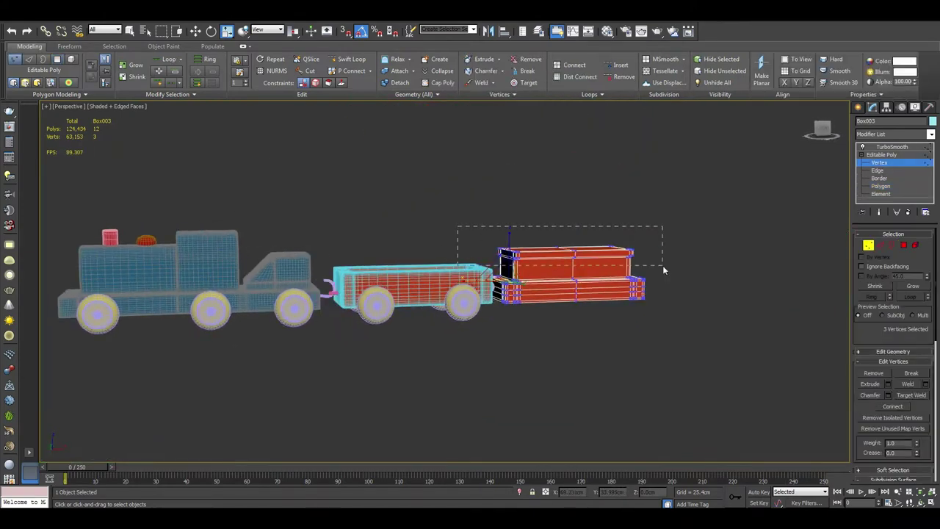
Connect edge loops on the red carriage and Shift-drag copies of the wheels onto it
alt+middle_drag(575, 196, 578, 280)
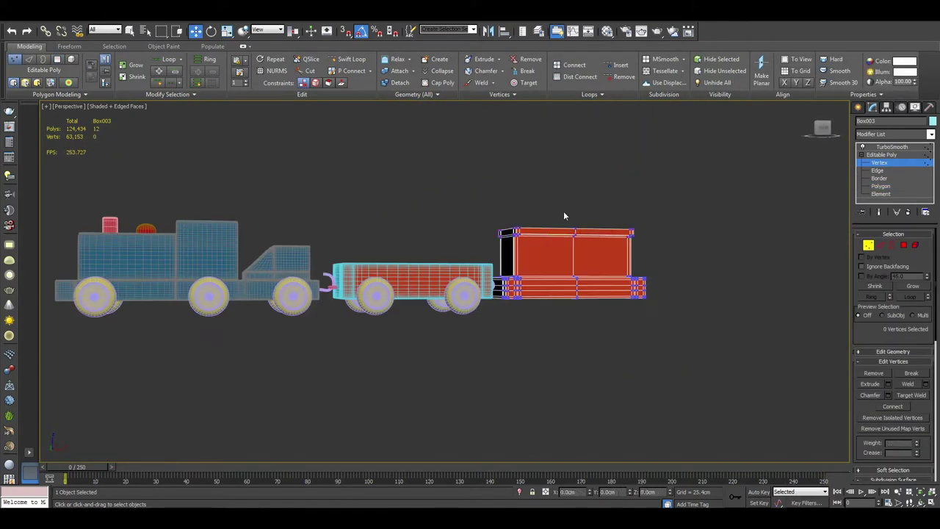
key(2)
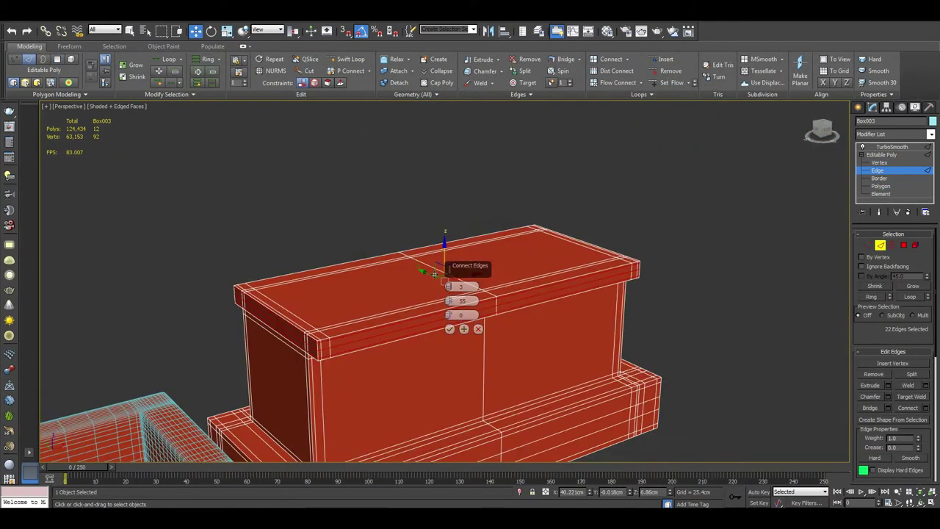
click(450, 328)
alt+middle_drag(452, 287, 485, 299)
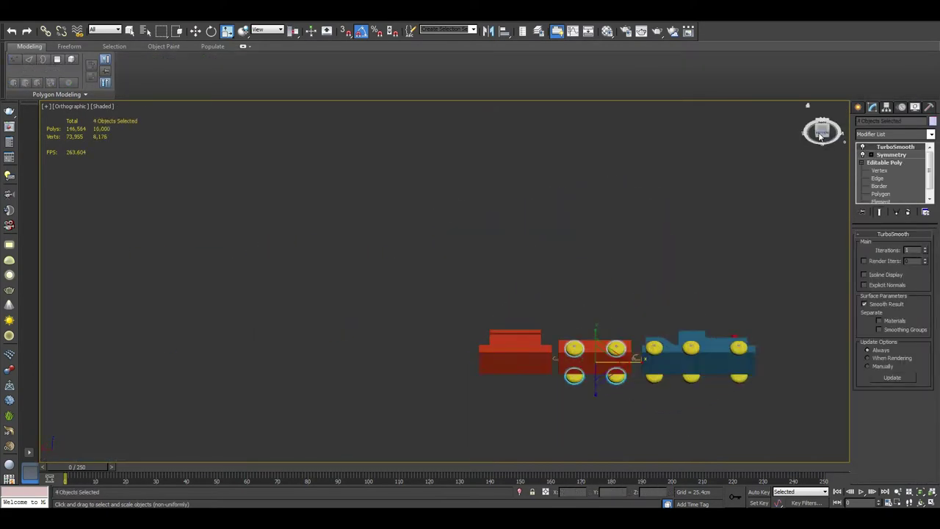
shift+drag(408, 358, 460, 364)
key(Return)
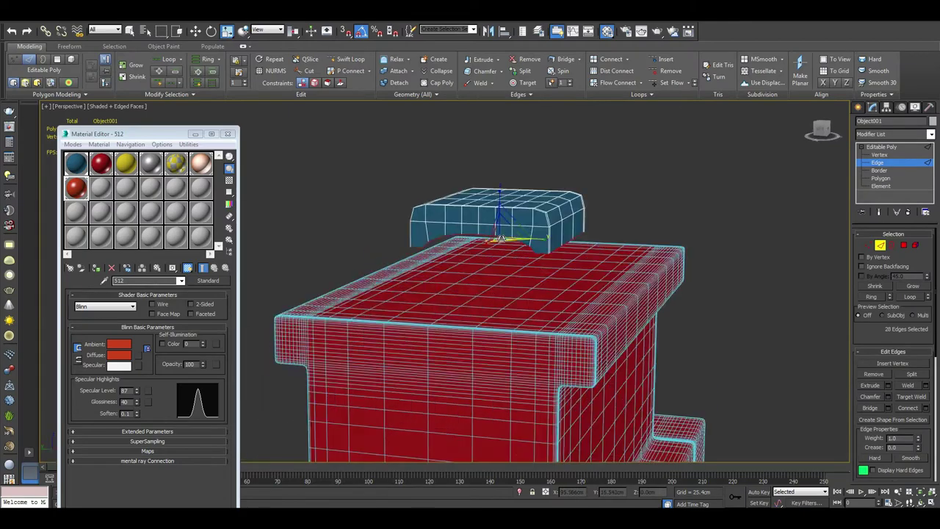
Return to the block's base mesh and edit the wagon's edges
alt+middle_drag(500, 235, 499, 201)
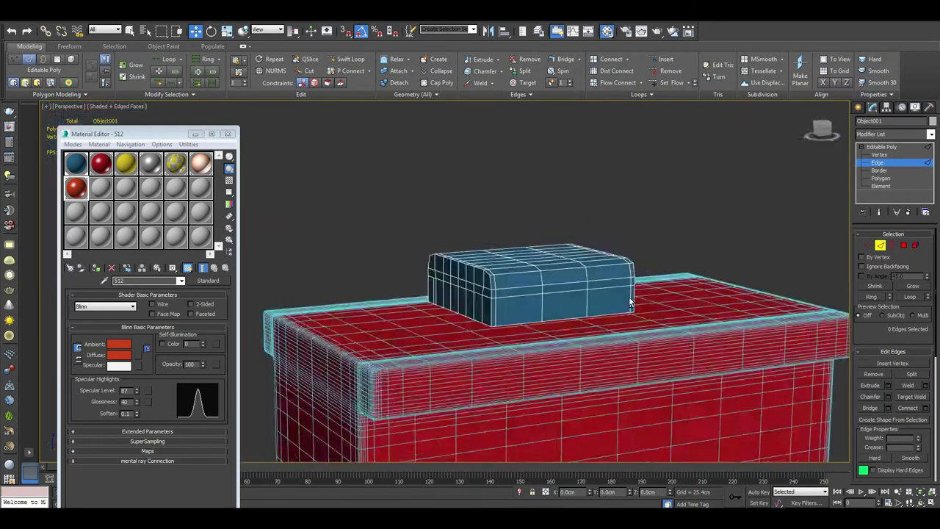
click(880, 154)
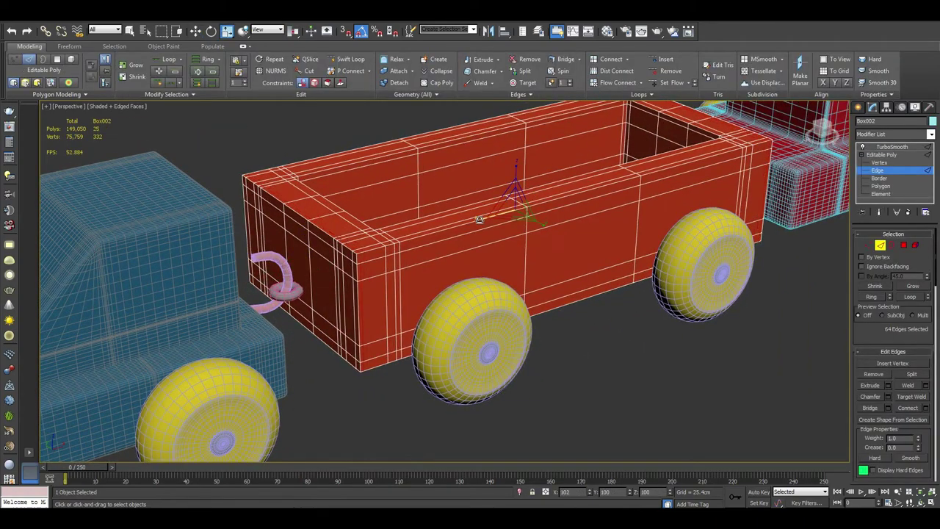
alt+middle_drag(479, 219, 586, 317)
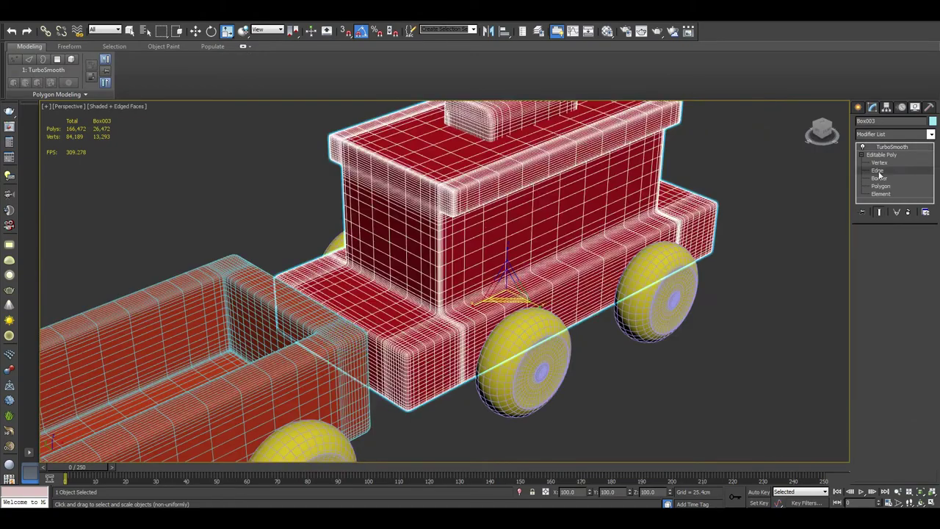
click(877, 170)
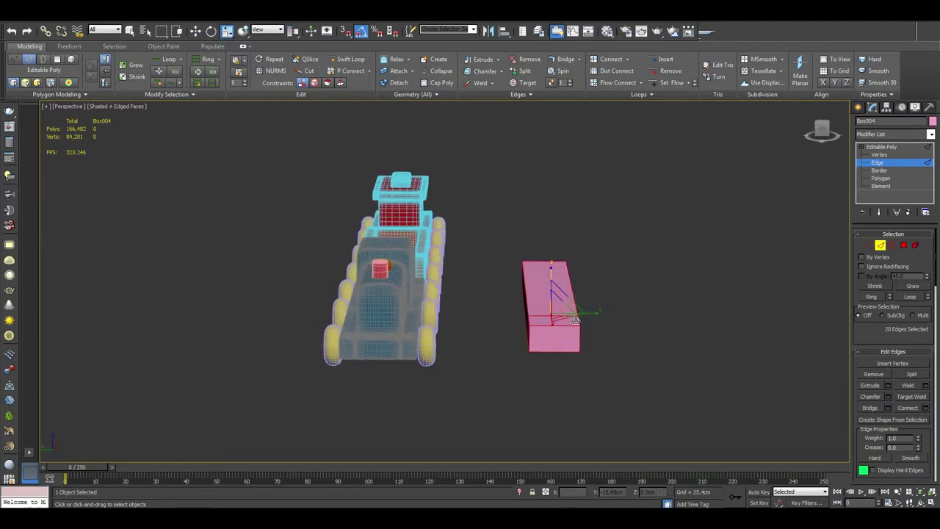
Select edges around the raised back of the pink body and connect them into new loops
alt+middle_drag(670, 207, 496, 289)
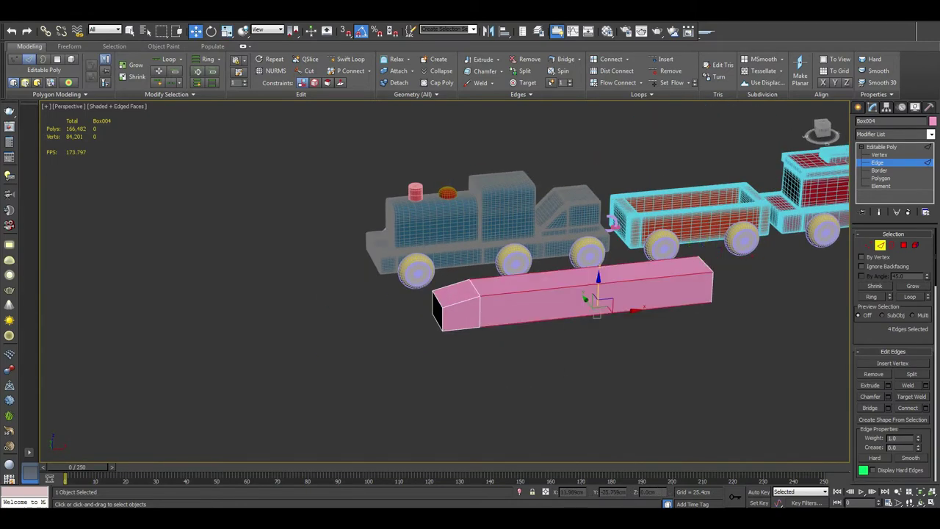
shift+drag(585, 298, 587, 249)
click(492, 257)
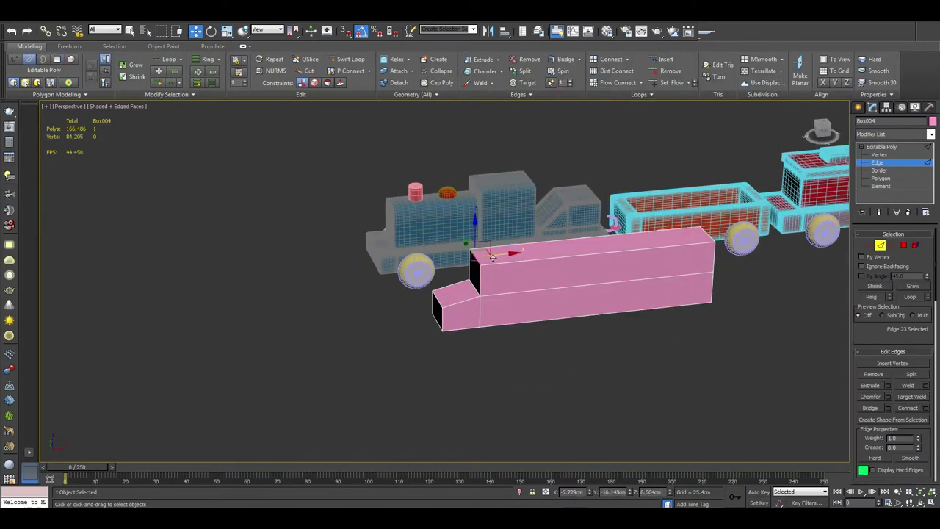
alt+middle_drag(493, 257, 462, 293)
key(alt+r)
key(ctrl+shift+e)
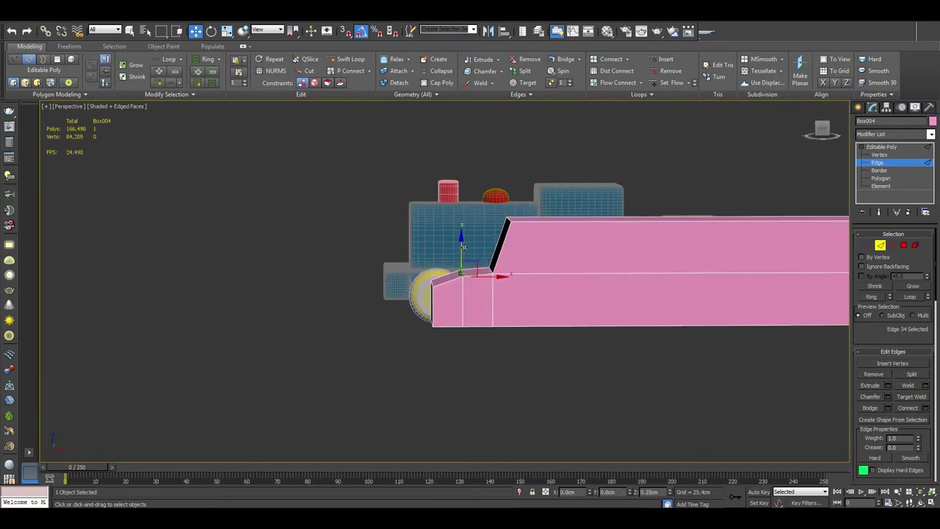
scroll(462, 251, down, 5)
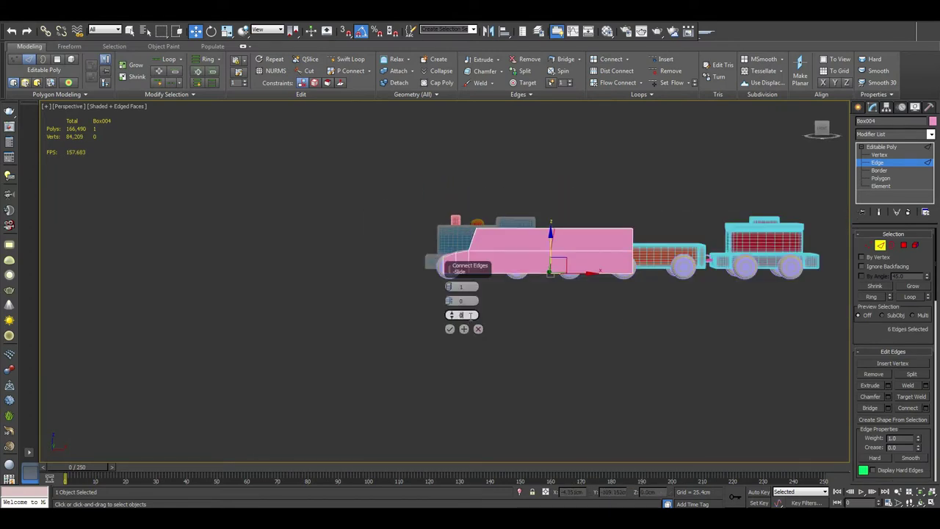
Switch between side and perspective views and undo the extra edge selections on the body
key(shift+z)
key(shift+z)
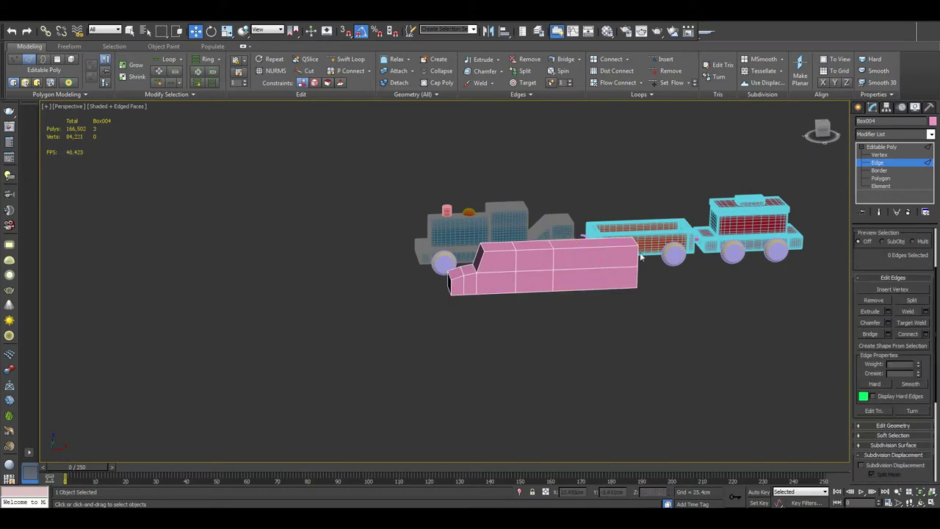
key(w)
key(shift+z)
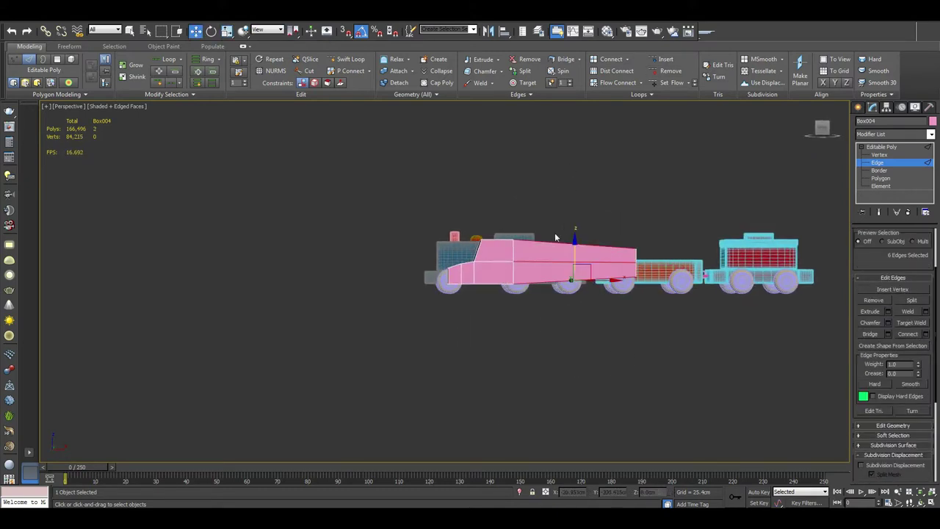
alt+middle_drag(556, 237, 603, 250)
ctrl+click(630, 259)
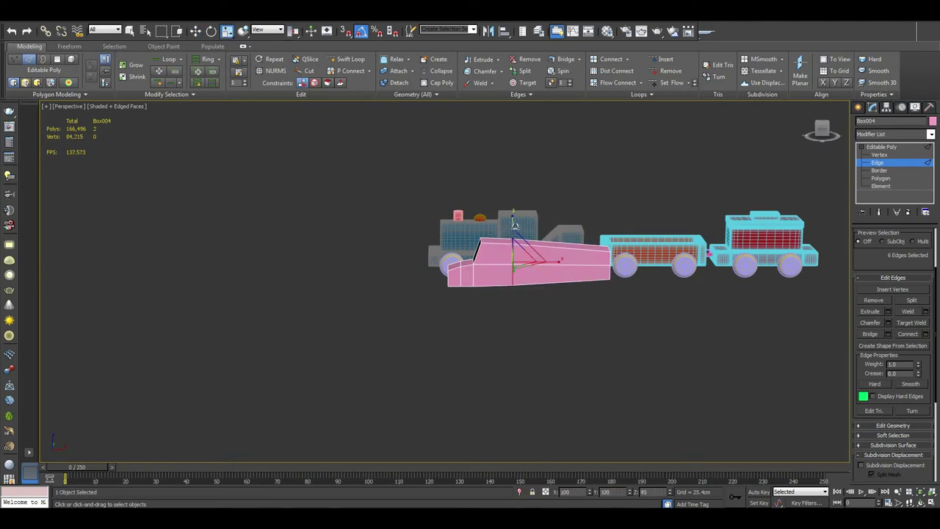
key(ctrl+z)
key(ctrl+z)
key(ctrl+z)
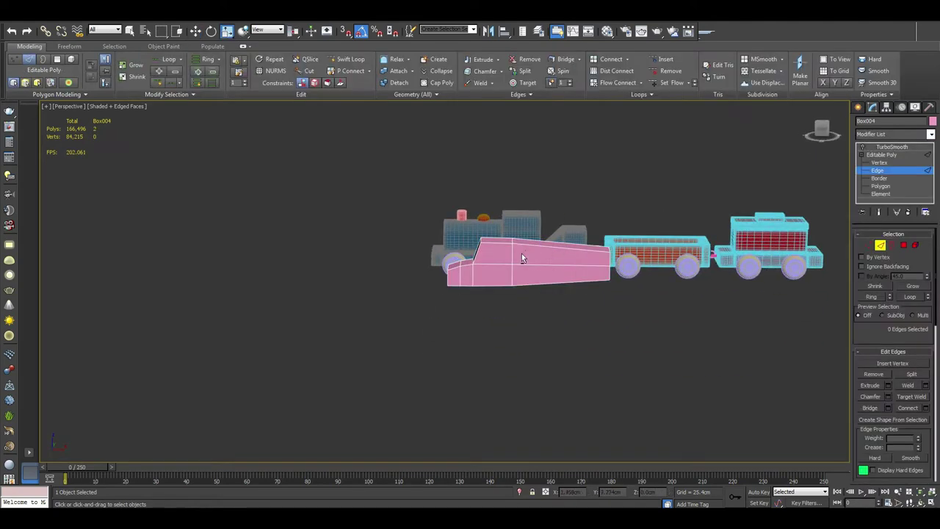
key(shift+z)
key(shift+z)
key(ctrl+z)
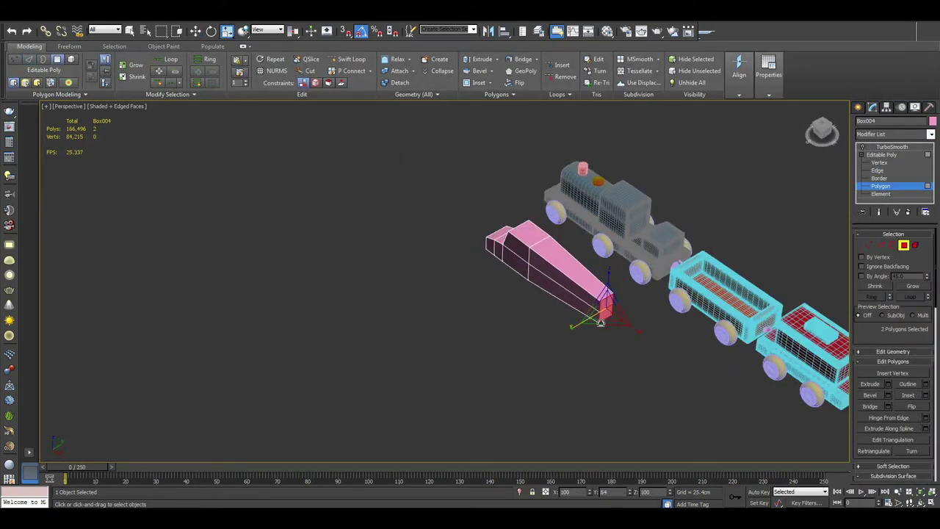
key(shift+z)
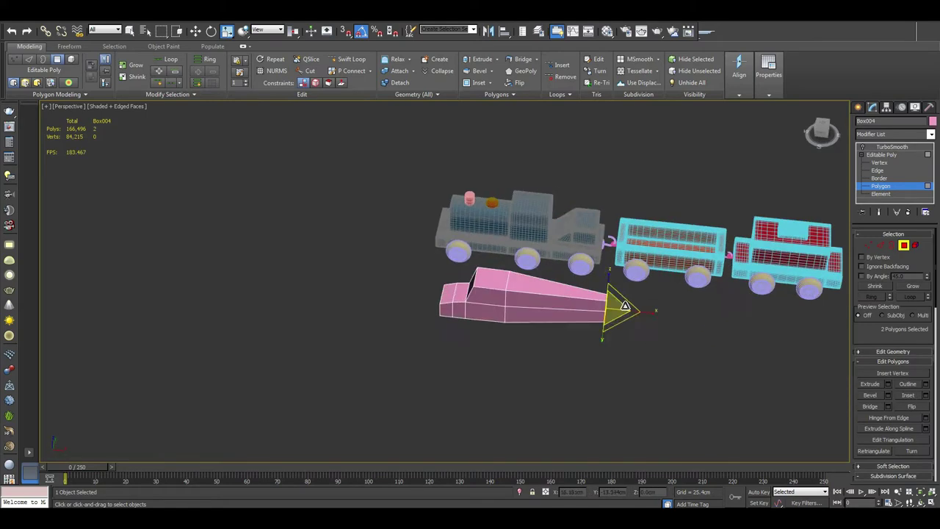
key(ctrl+z)
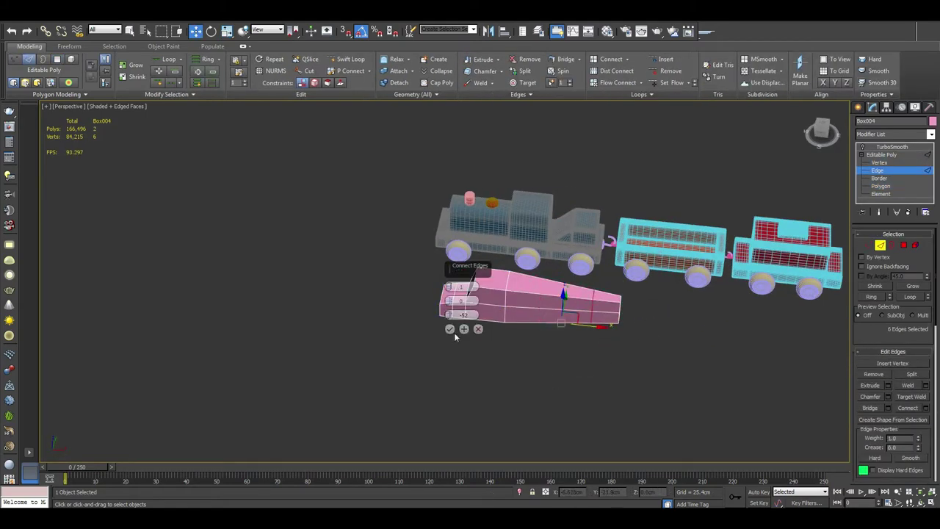
Confirm the new connecting edges on the body and refine the edge selection at the tail
click(450, 329)
key(shift+z)
key(shift+z)
key(shift+z)
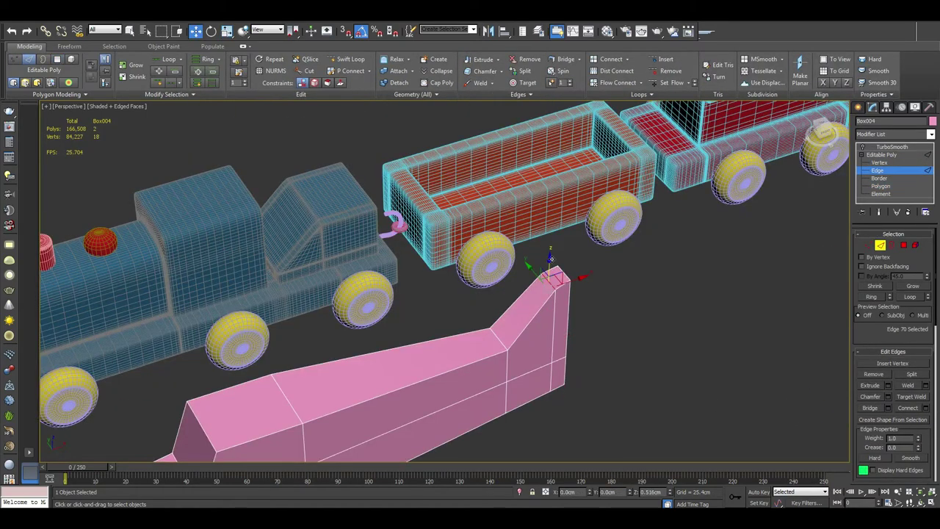
key(shift+z)
key(shift+z)
key(ctrl+z)
key(shift+z)
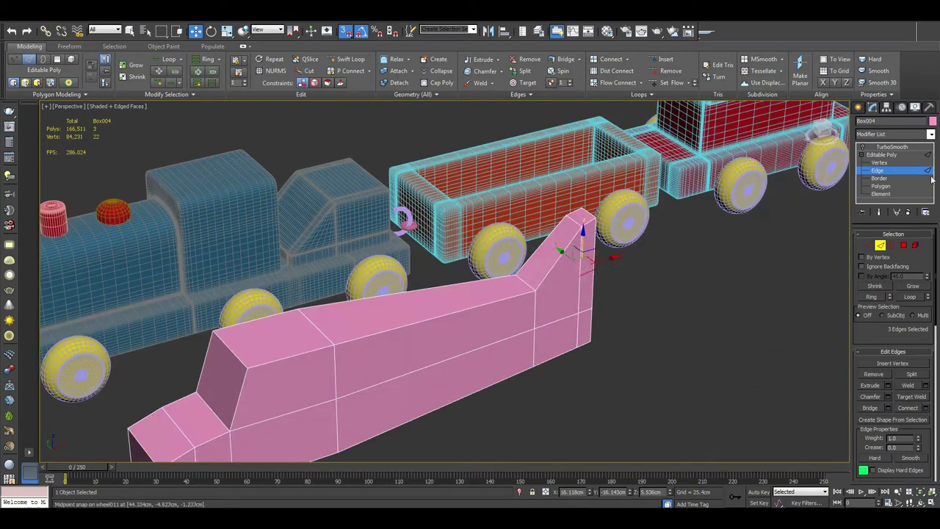
key(ctrl+z)
key(shift+z)
key(shift+z)
key(shift+z)
key(shift+z)
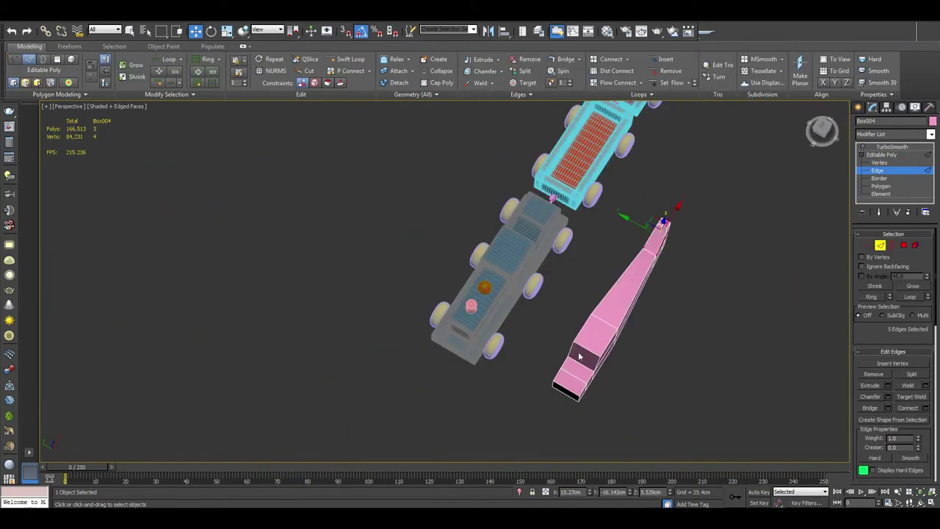
key(shift+z)
Taper the tail vertices narrower, then connect the selected edges with more loops
key(1)
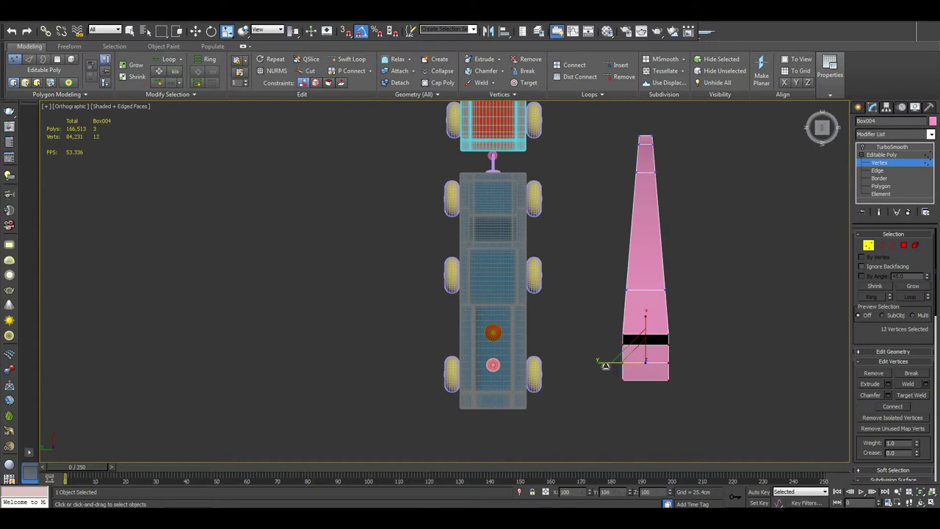
scroll(628, 365, up, 5)
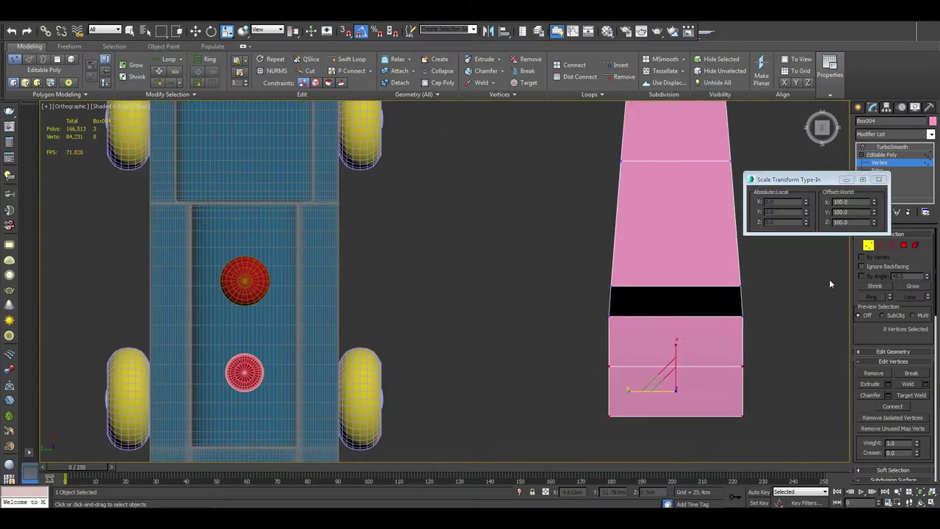
key(shift+z)
key(shift+z)
key(shift+z)
key(shift+z)
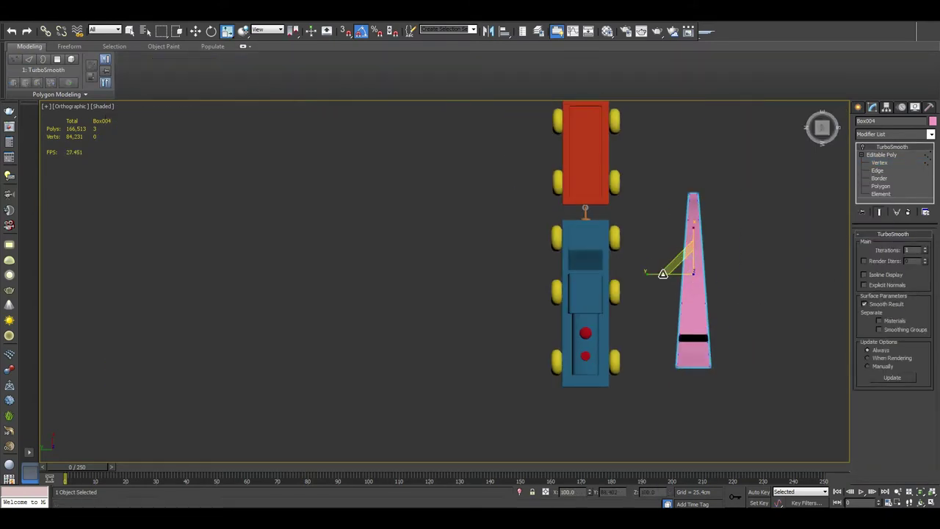
key(shift+z)
key(shift+z)
key(2)
click(919, 412)
alt+middle_drag(640, 327, 608, 316)
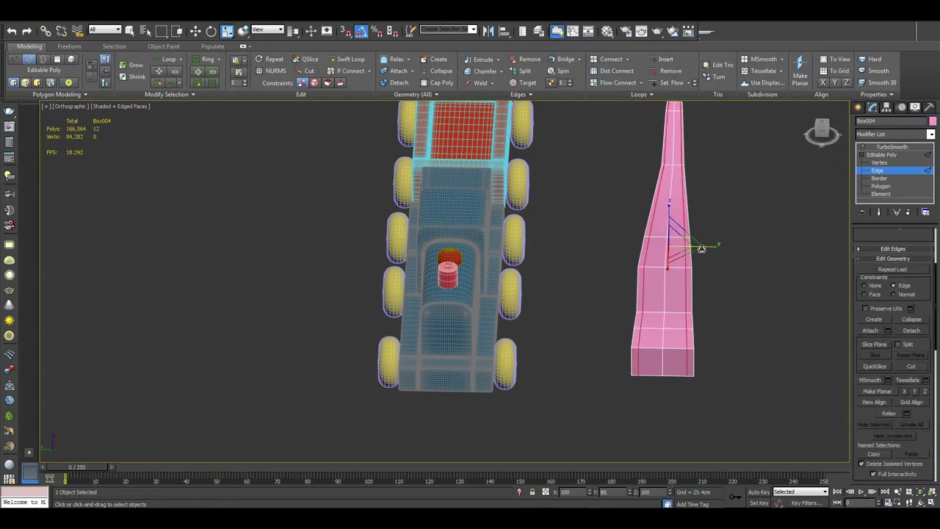
Add an FFD 2x2x2 lattice modifier to the pink plane body
alt+middle_drag(701, 248, 929, 243)
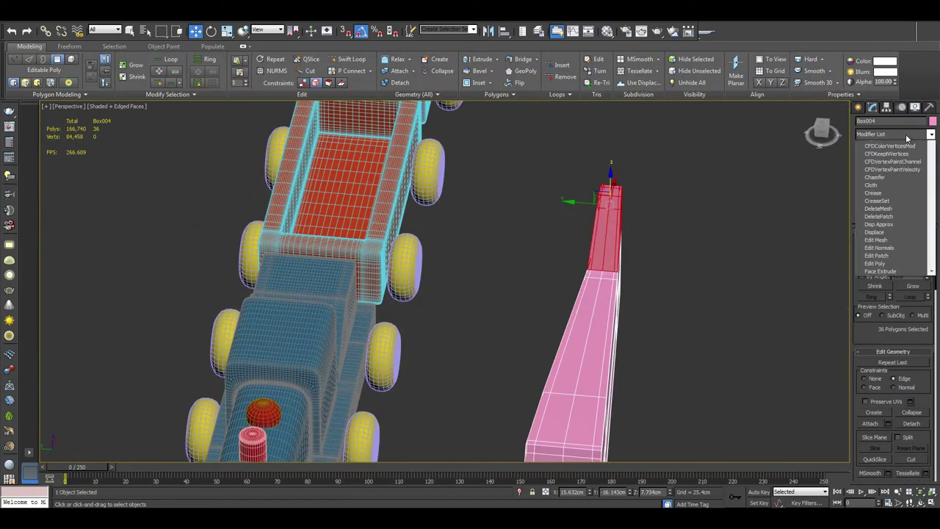
click(906, 133)
click(881, 152)
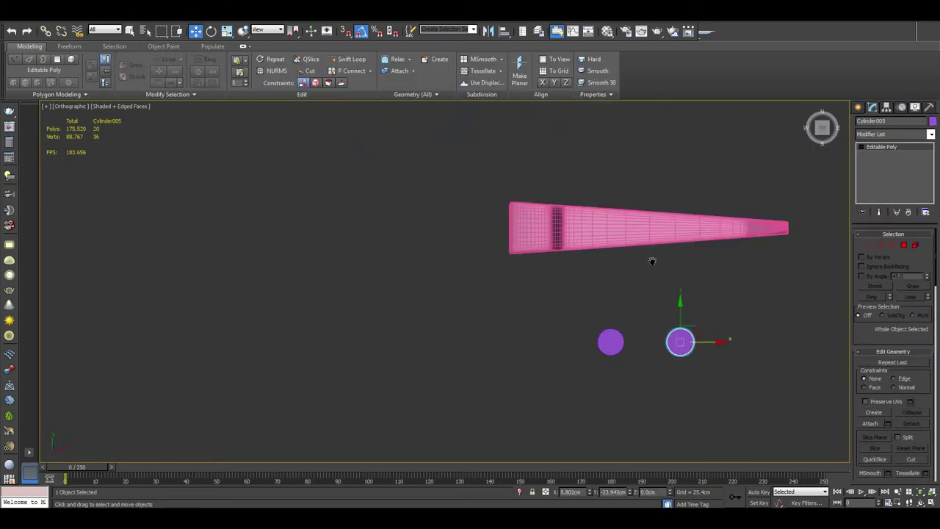
Select a group of body polygons, then box-select the vertices at the fuselage nose
key(4)
drag(519, 388, 533, 287)
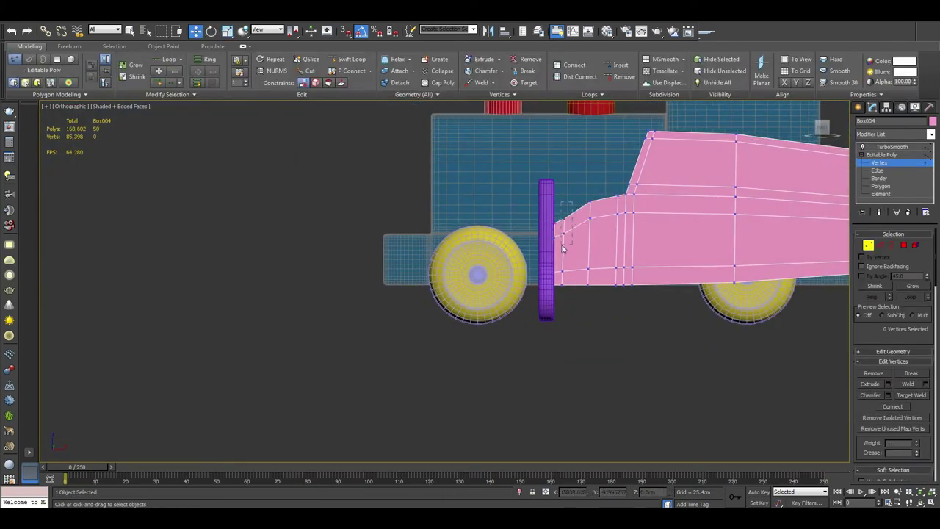
drag(587, 188, 614, 225)
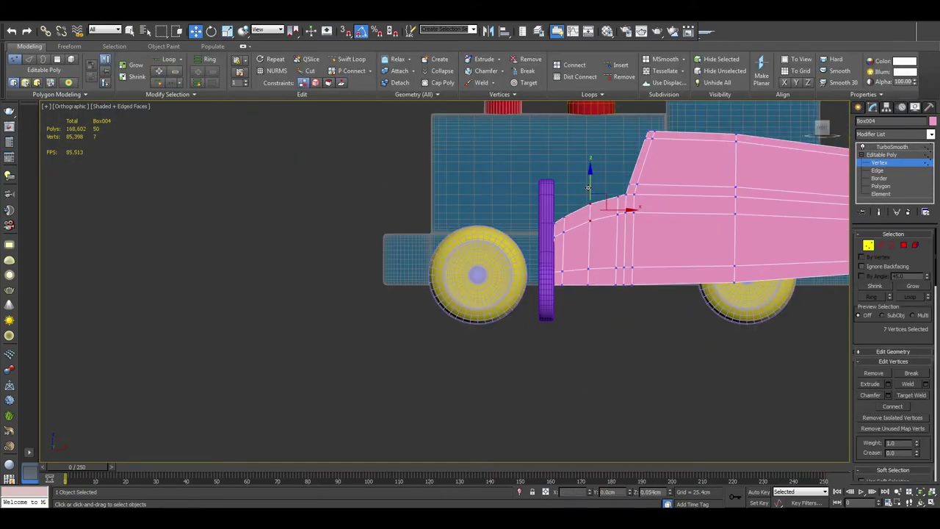
scroll(587, 189, up, 4)
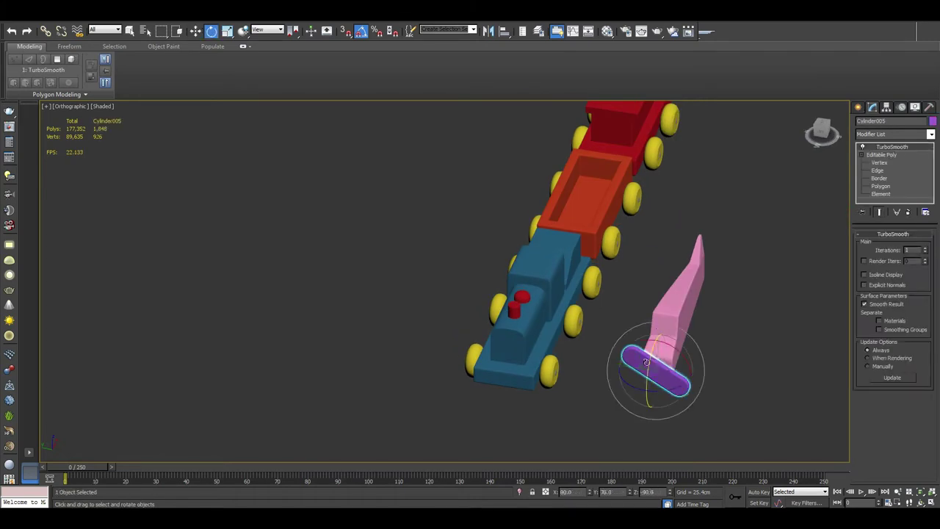
Orbit around the biplane and select the pink fuselage body
mouse_move(713, 376)
alt+middle_down()
mouse_move(634, 353)
mouse_move(577, 310)
alt+middle_up()
key(r)
key(q)
key(1)
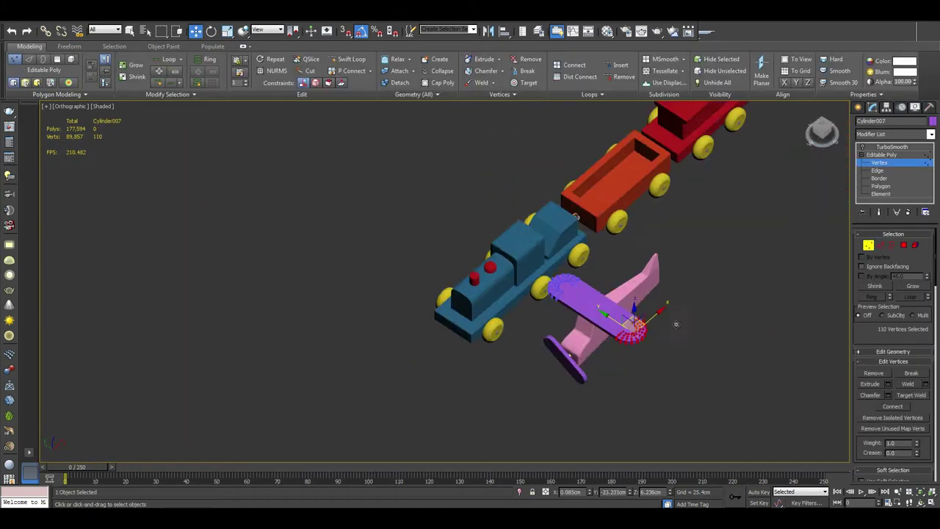
mouse_move(671, 325)
alt+middle_down()
mouse_move(691, 304)
mouse_move(652, 287)
alt+middle_up()
click(652, 287)
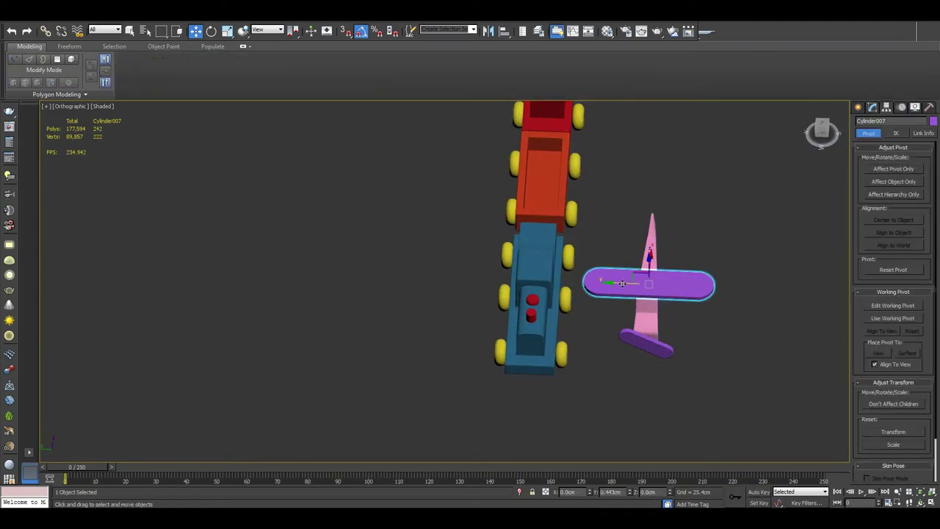
scroll(661, 237, up, 3)
scroll(661, 237, up, 3)
scroll(641, 196, down, 3)
Move the purple wing cylinder above the fuselage to form the upper wing
alt+middle_drag(661, 220, 639, 184)
click(639, 216)
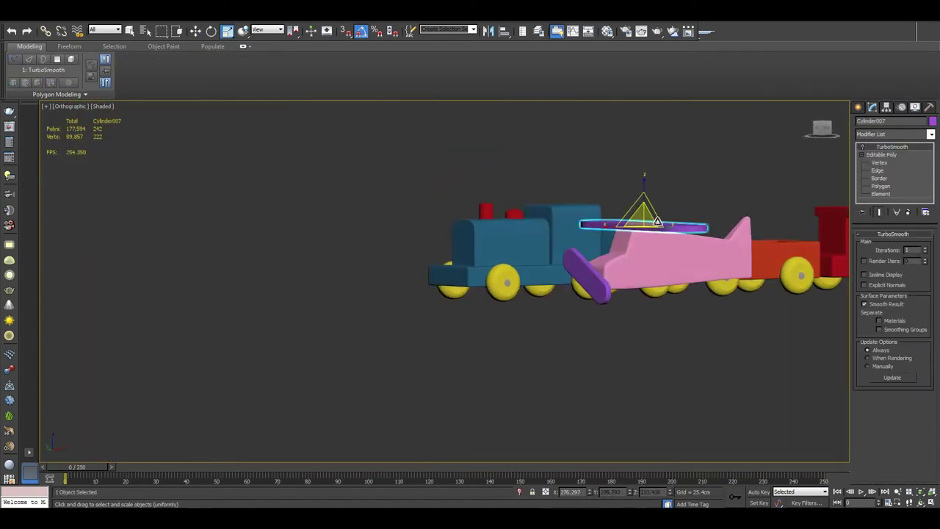
scroll(649, 240, up, 3)
key(w)
alt+middle_drag(657, 227, 698, 292)
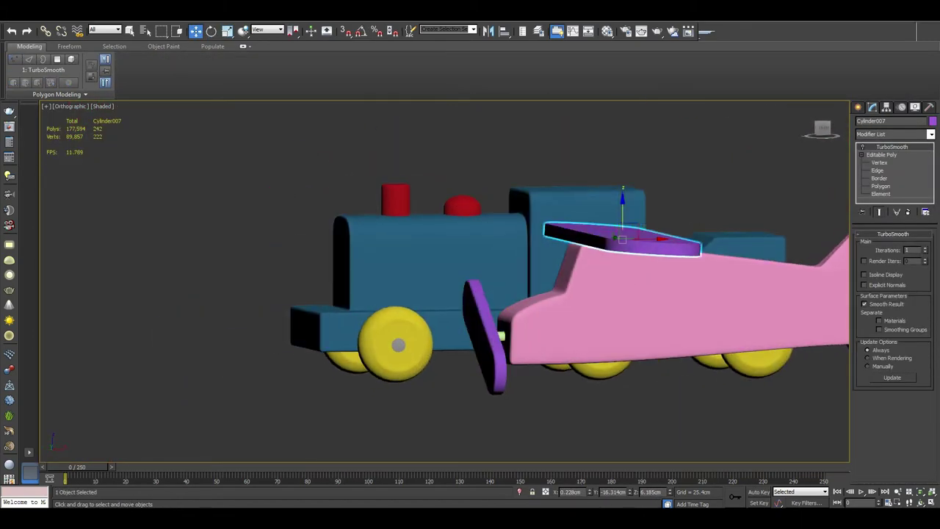
key(shift+z)
scroll(595, 298, down, 3)
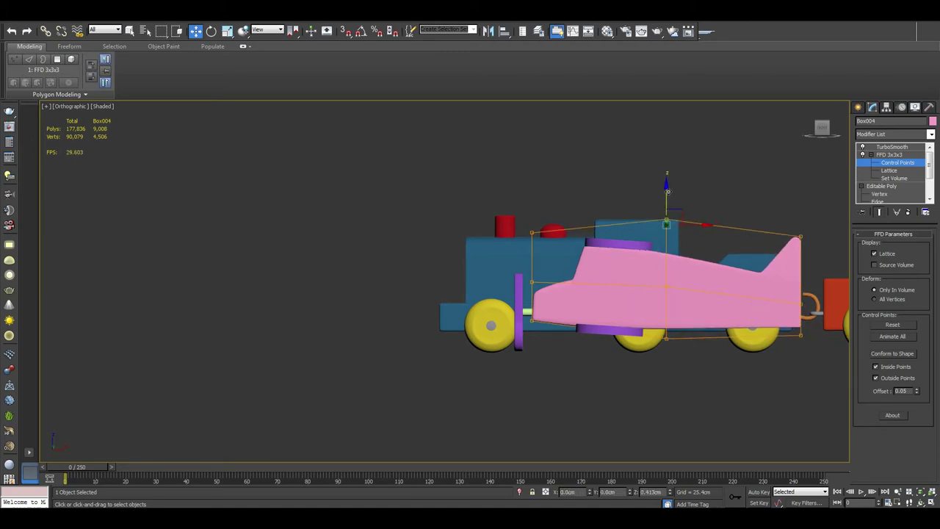
mouse_move(602, 294)
alt+middle_down()
mouse_move(642, 303)
mouse_move(603, 308)
mouse_move(632, 278)
alt+middle_up()
click(643, 302)
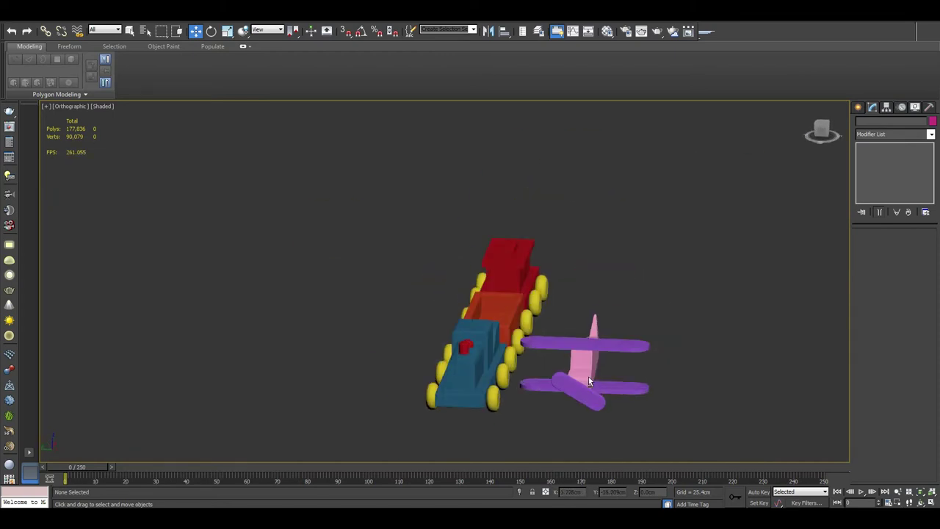
Clone a yellow train wheel over to the biplane
shift+drag(569, 402, 558, 396)
scroll(566, 325, up, 5)
alt+middle_drag(567, 325, 567, 311)
scroll(566, 325, down, 3)
key(Return)
Scale and move the copied wheel into place beneath the plane
mouse_move(651, 312)
alt+middle_down()
mouse_move(517, 373)
mouse_move(555, 366)
alt+middle_up()
key(r)
key(w)
click(555, 366)
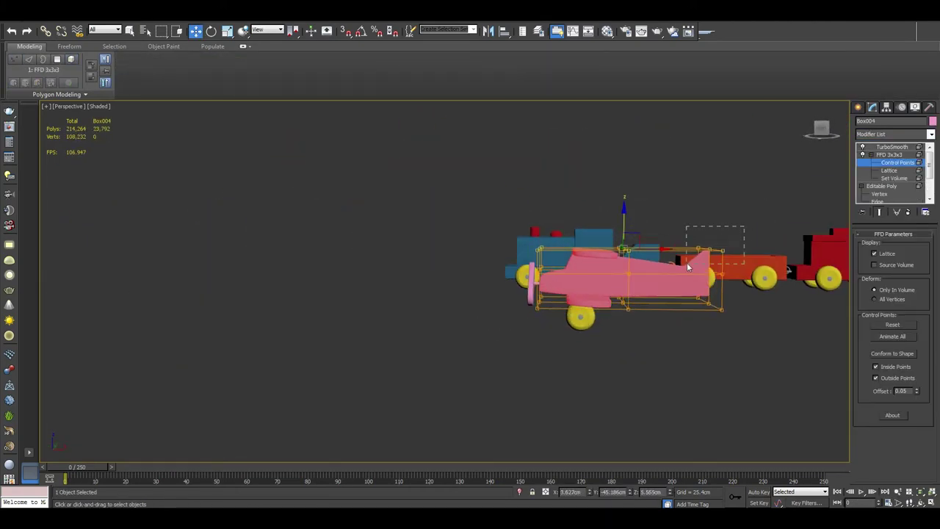
mouse_move(688, 268)
alt+middle_down()
mouse_move(758, 239)
mouse_move(542, 278)
mouse_move(588, 272)
alt+middle_up()
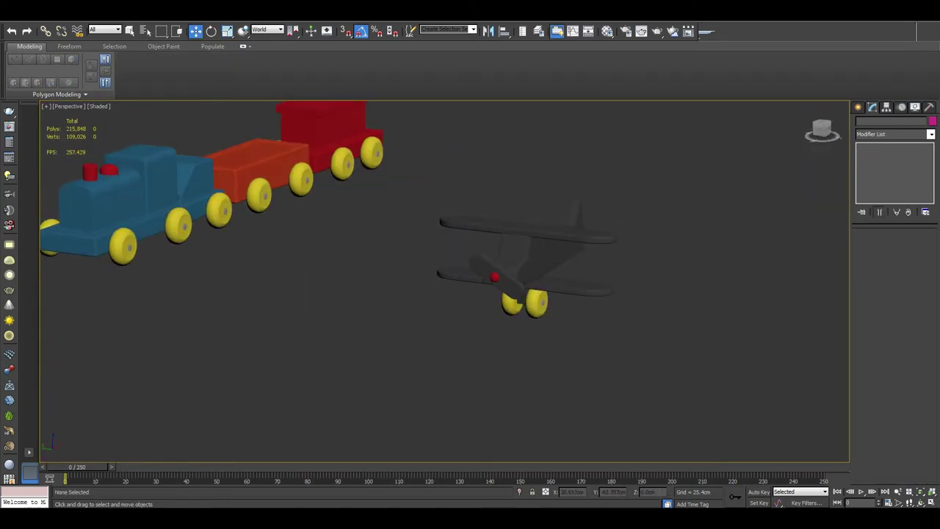
Select the biplane's wings and open the Material Editor with M
click(881, 194)
key(m)
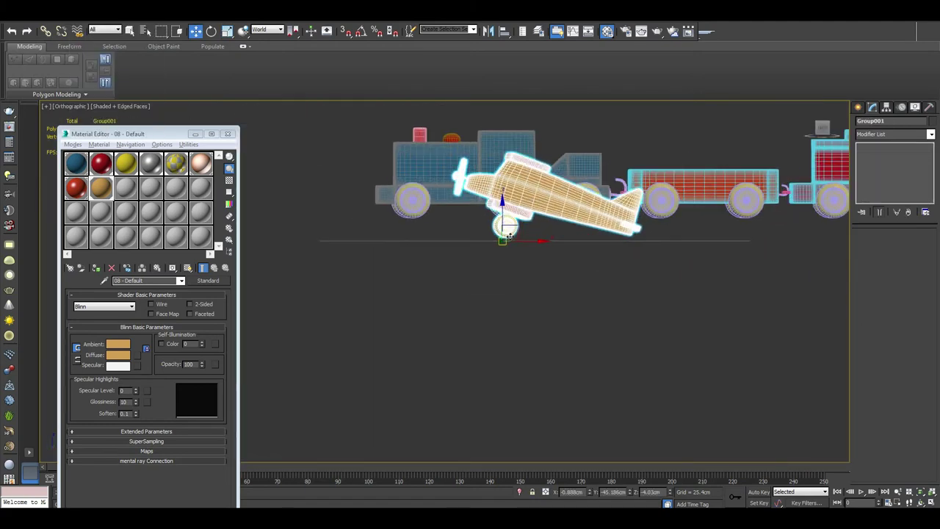
Adjust the biplane's pivot point using Affect Pivot Only
click(882, 171)
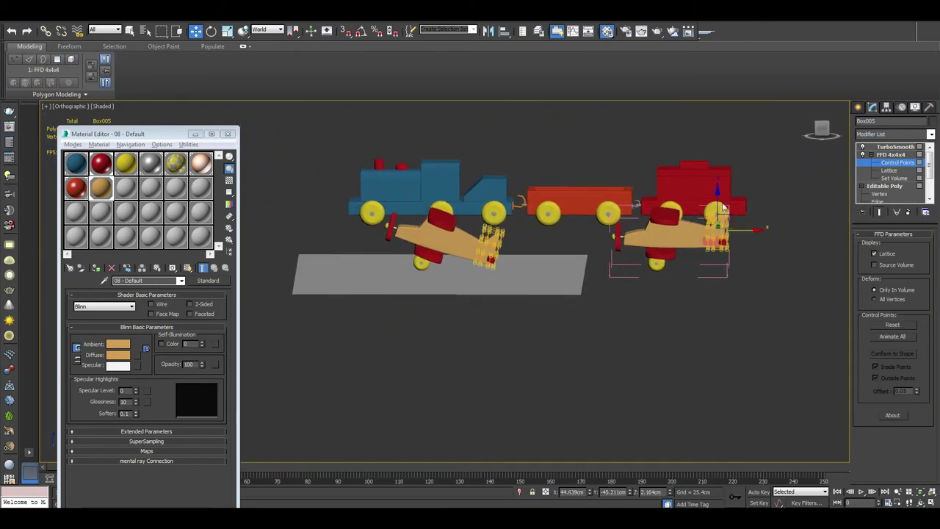
scroll(676, 232, up, 3)
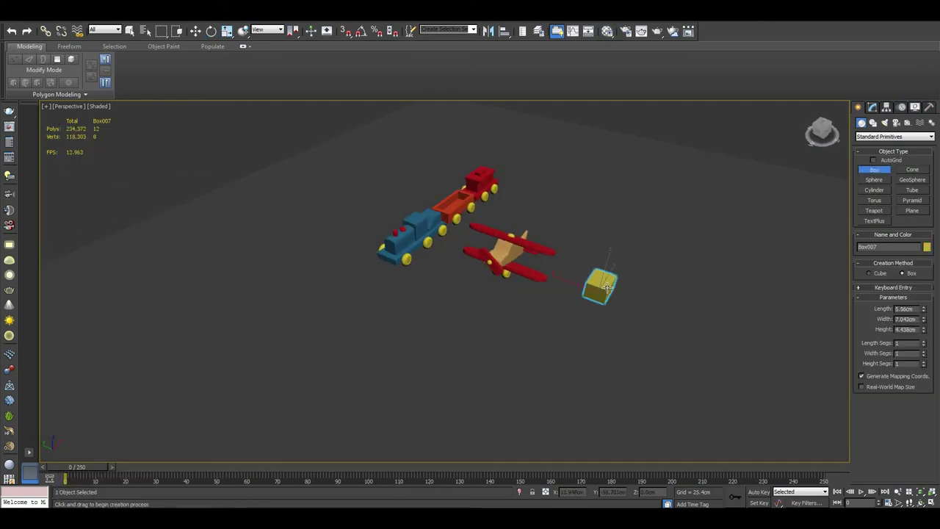
Add connecting edge loops near the top edges of the yellow box
mouse_move(660, 279)
alt+middle_down()
mouse_move(716, 269)
mouse_move(588, 288)
mouse_move(514, 242)
alt+middle_up()
right_click(589, 288)
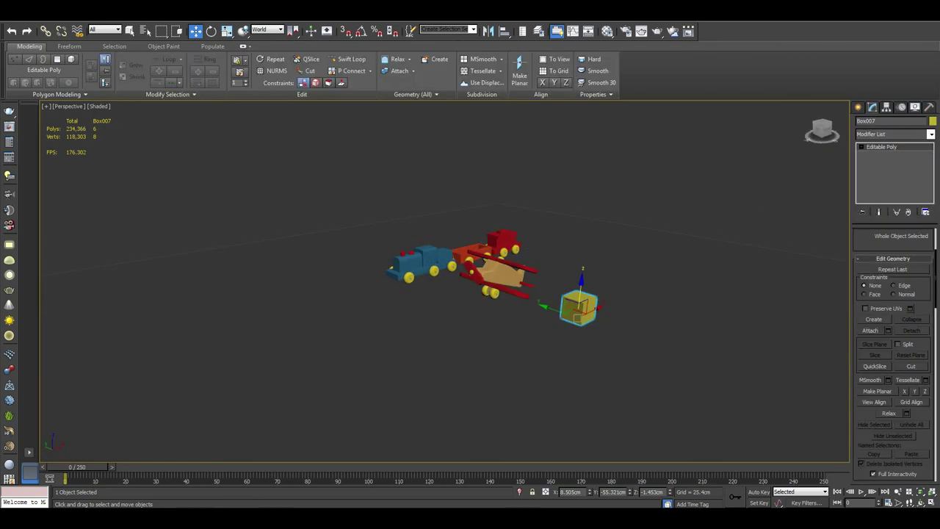
key(z)
click(860, 164)
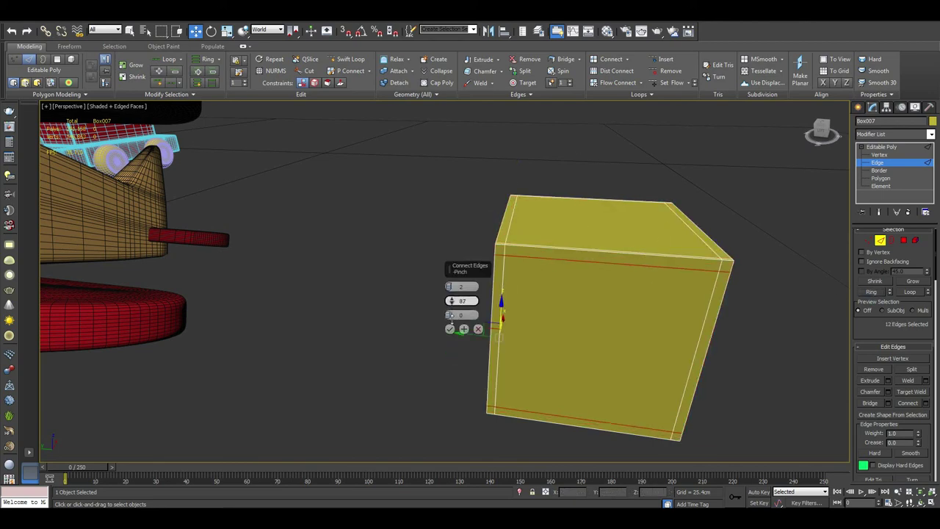
click(450, 328)
Loop the box's vertical edges, enable TurboSmooth, and view it in plain shaded mode
alt+middle_drag(623, 304, 690, 283)
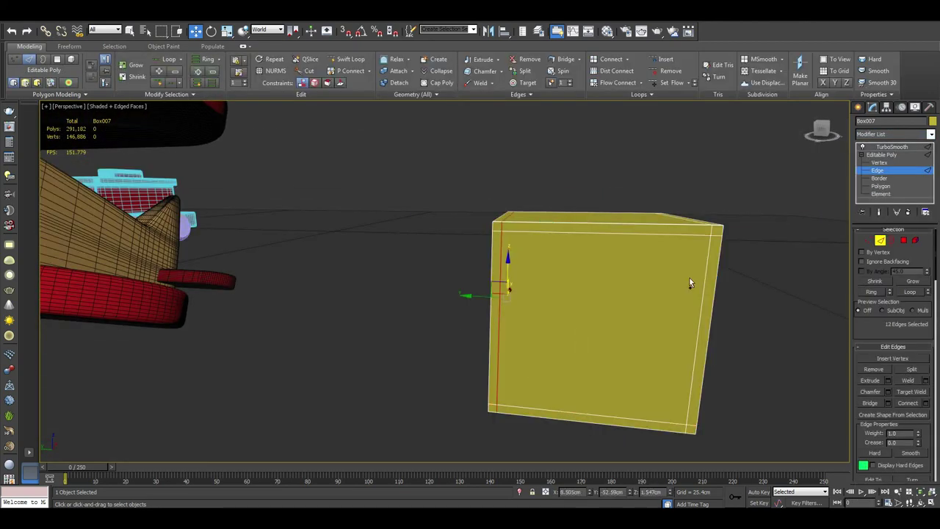
alt+middle_drag(591, 251, 661, 279)
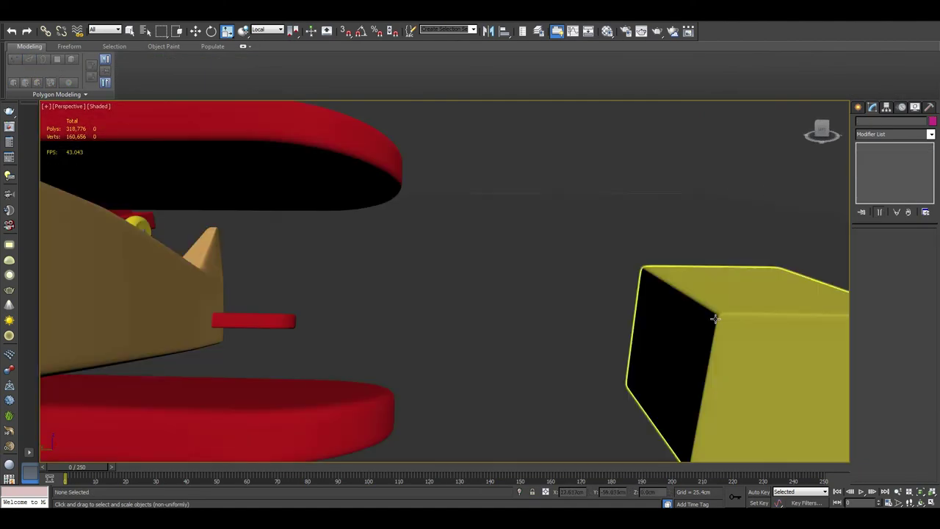
click(560, 279)
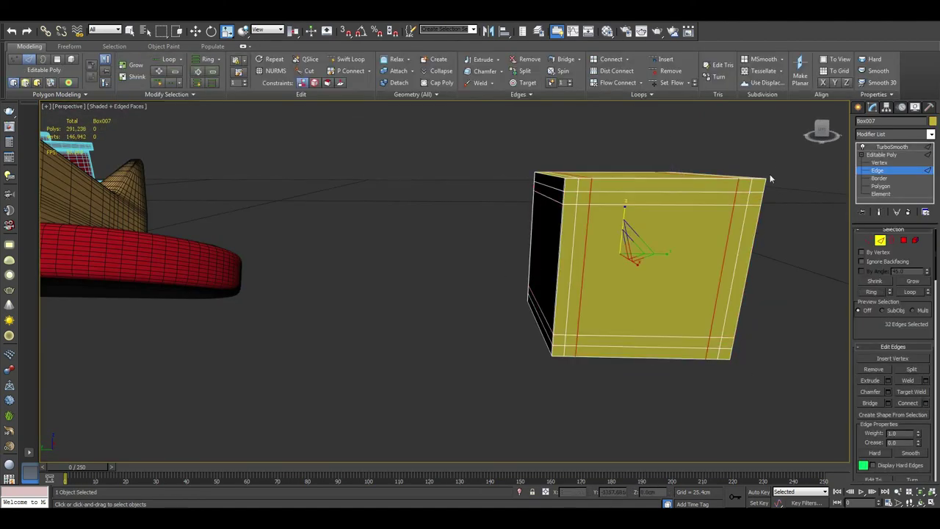
mouse_move(771, 179)
alt+middle_down()
mouse_move(735, 198)
mouse_move(682, 264)
mouse_move(638, 284)
alt+middle_up()
click(892, 147)
key(F4)
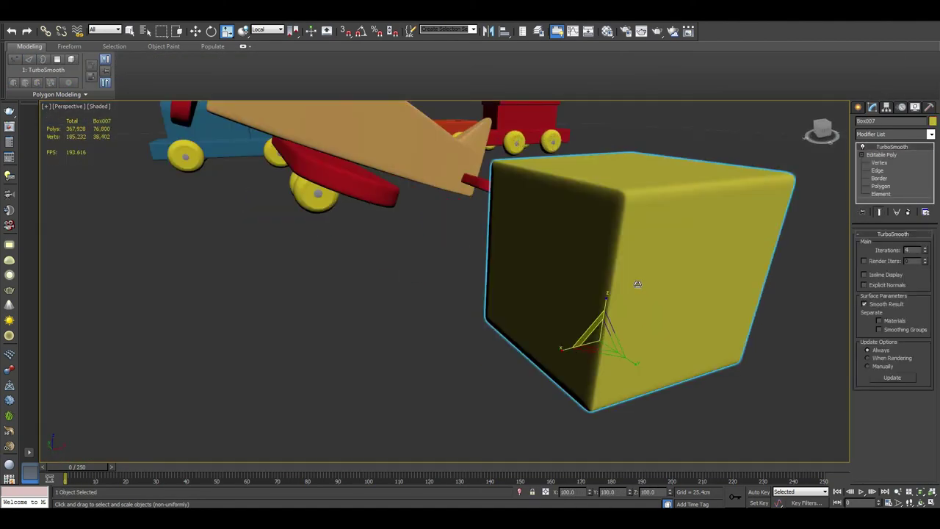